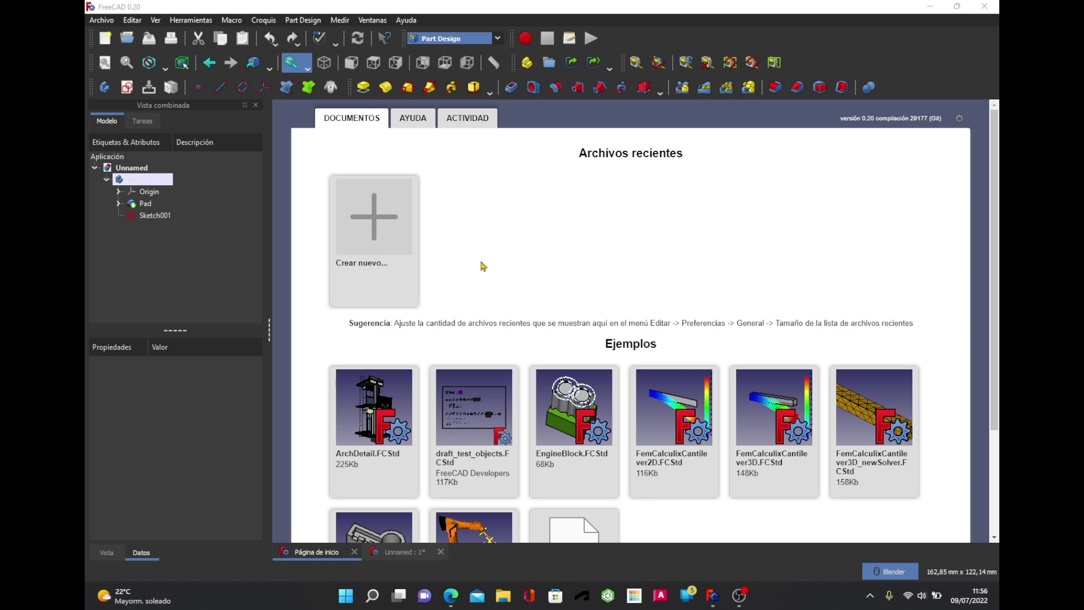
- Create a new document, Unnamed1, and add an empty Body to it
click(373, 222)
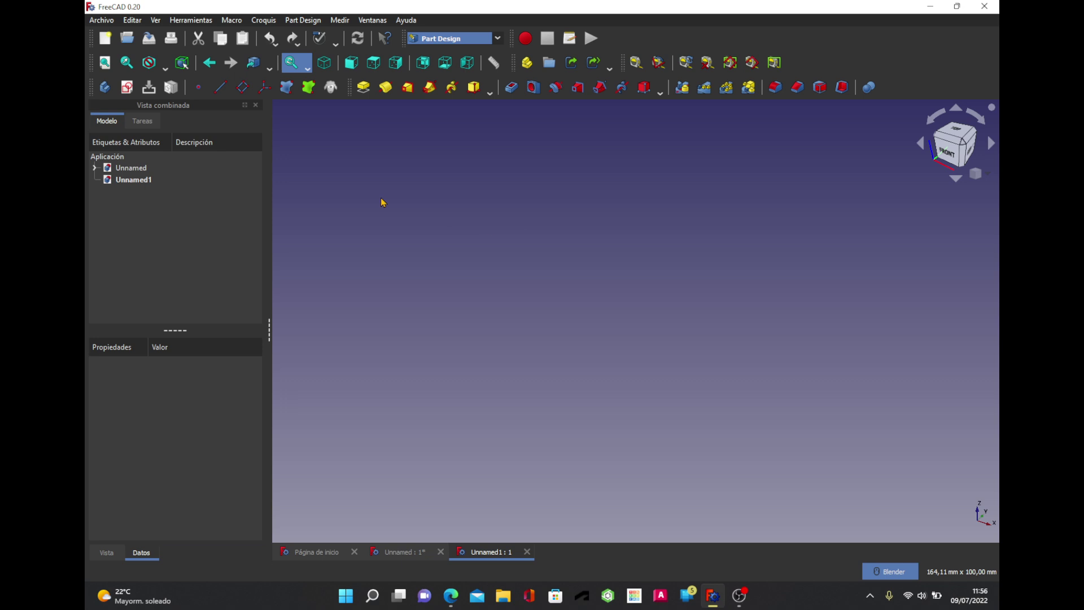
click(127, 88)
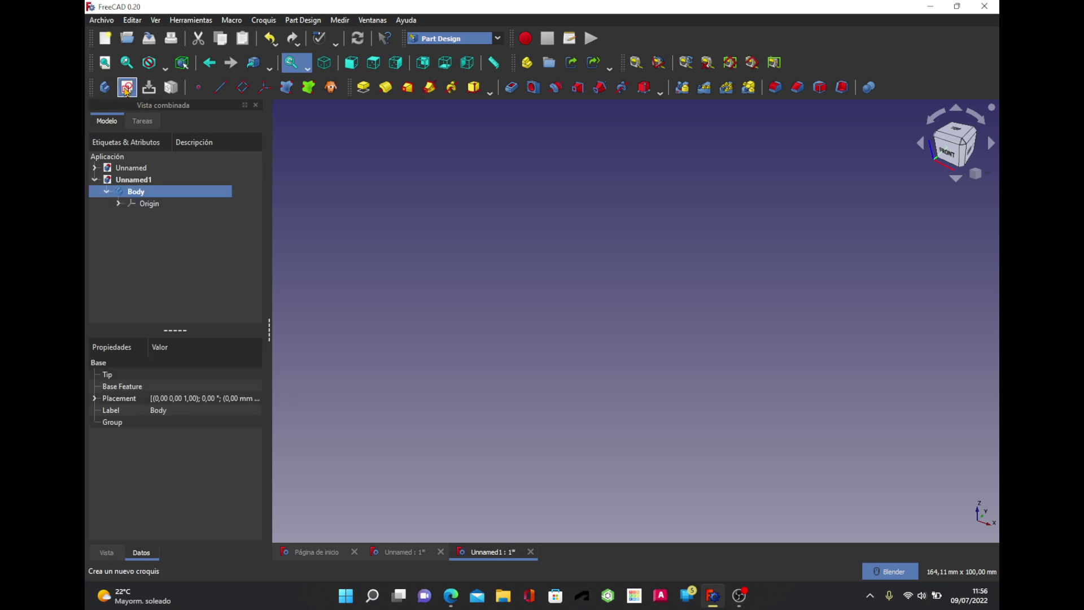
- Draw an origin-centred circle in a new XY_Plane sketch and close the sketch
click(495, 299)
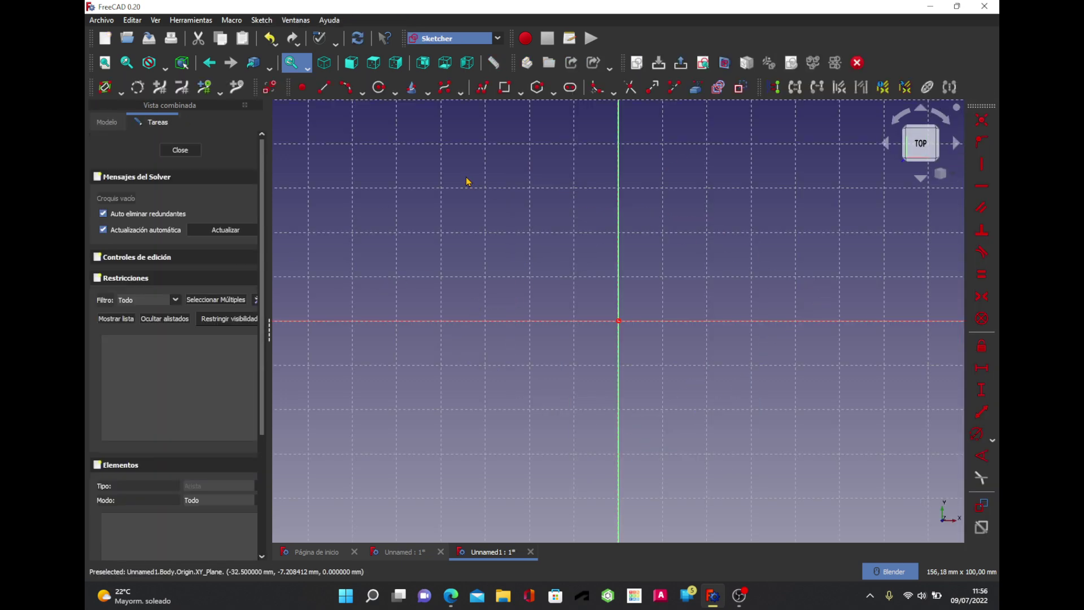
click(379, 87)
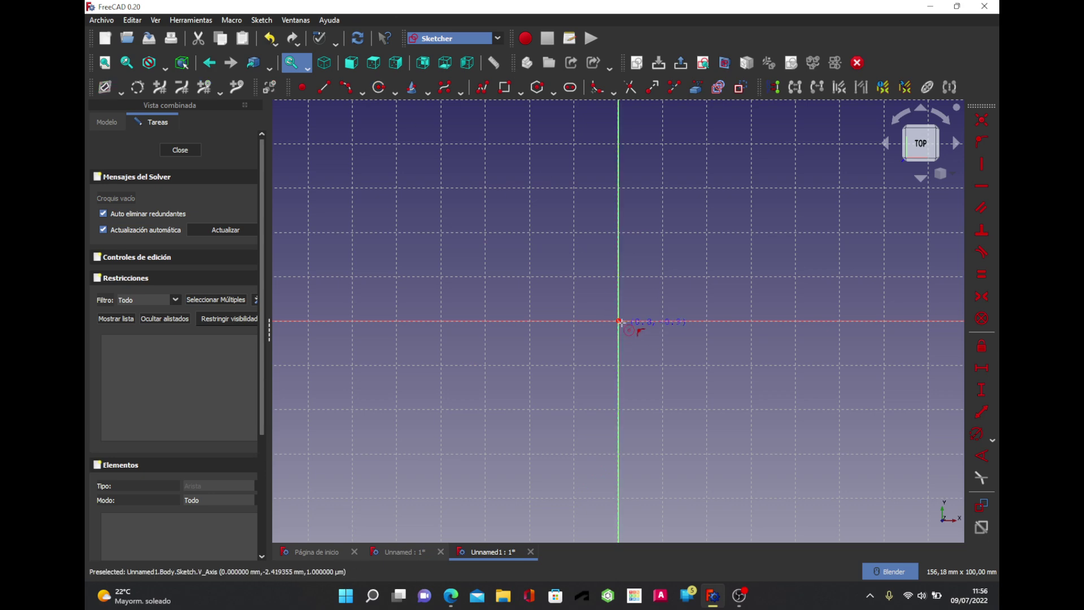
click(619, 321)
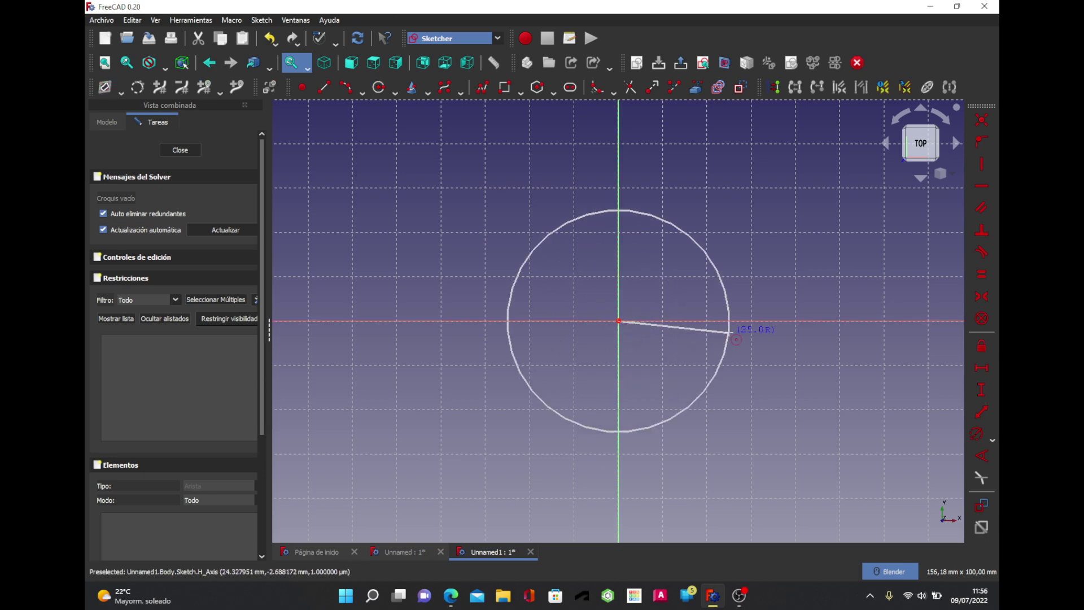
click(729, 333)
click(180, 150)
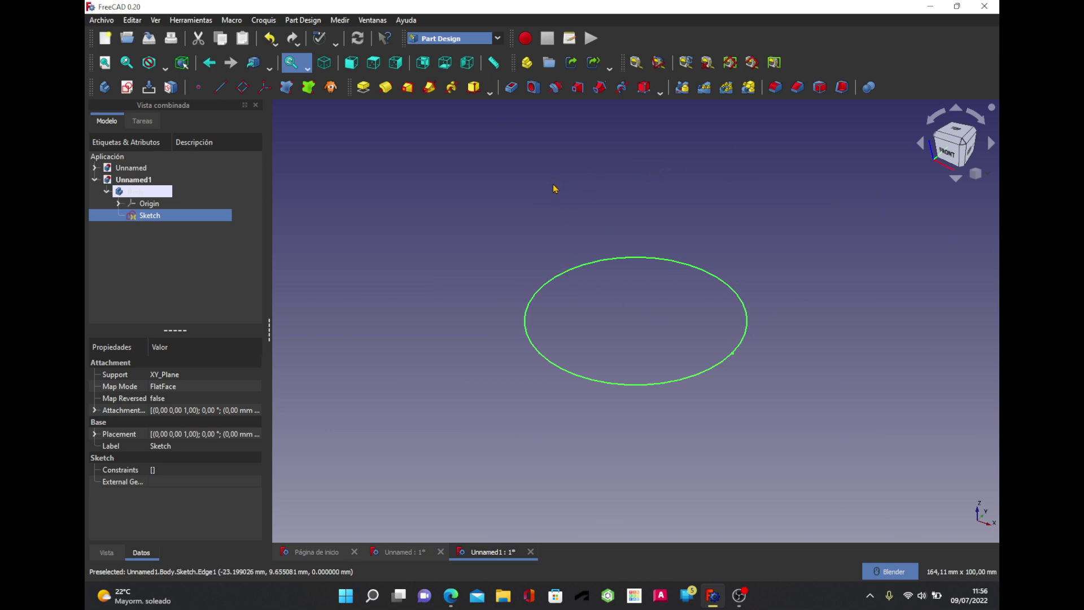
- Create a datum plane and swap its Sketch reference for XY_Plane
click(242, 86)
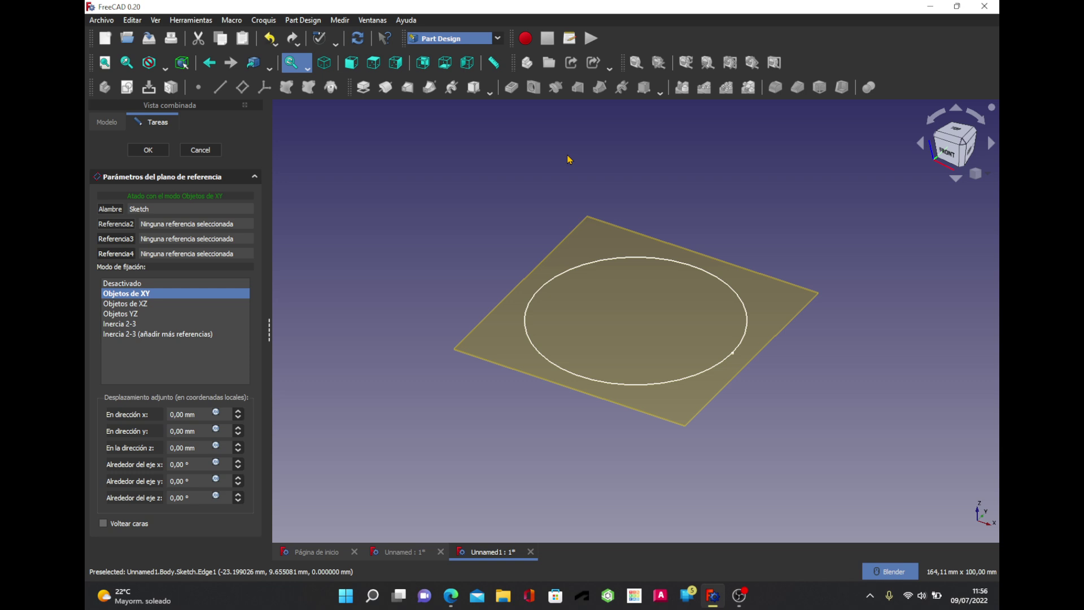
click(148, 149)
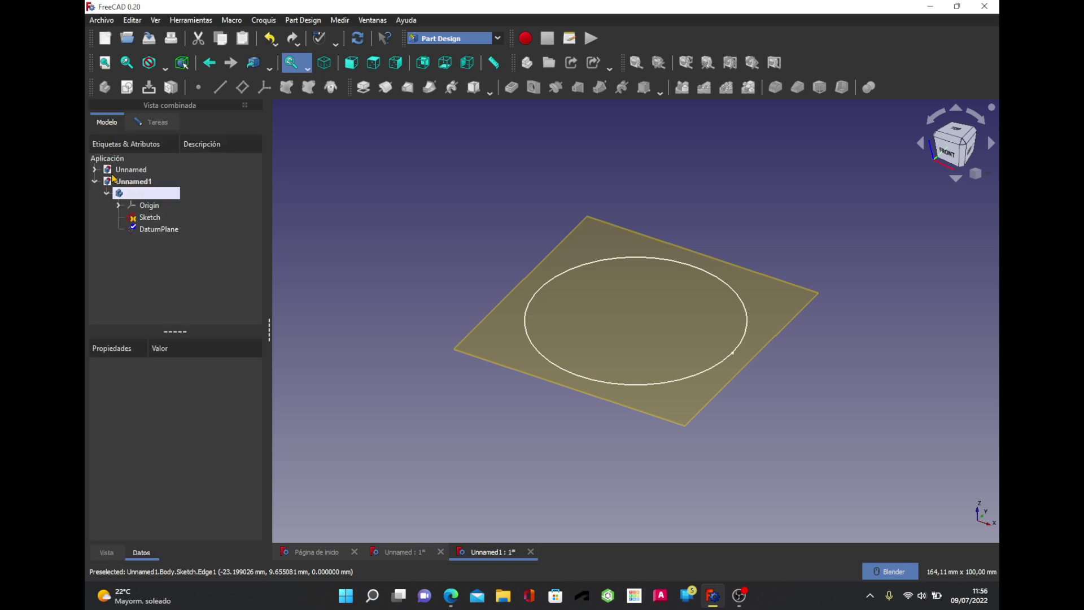
click(119, 205)
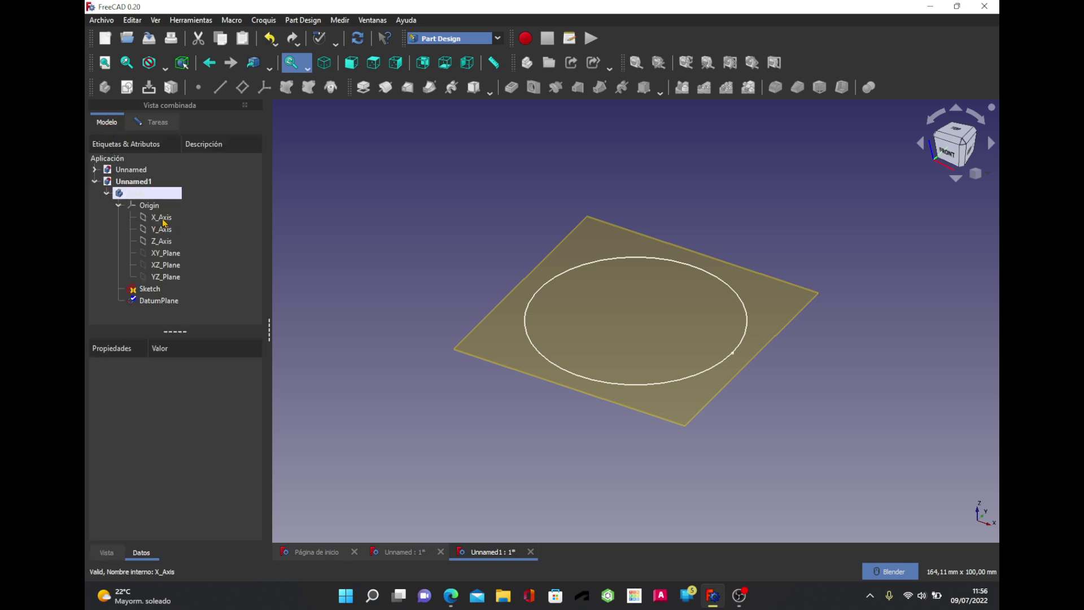
click(166, 253)
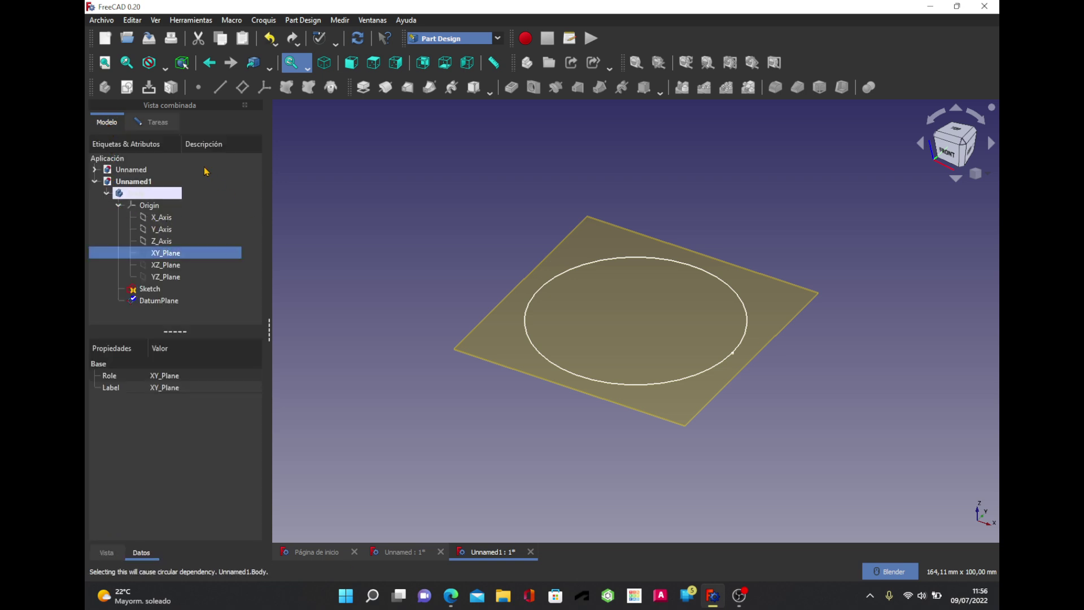
click(153, 123)
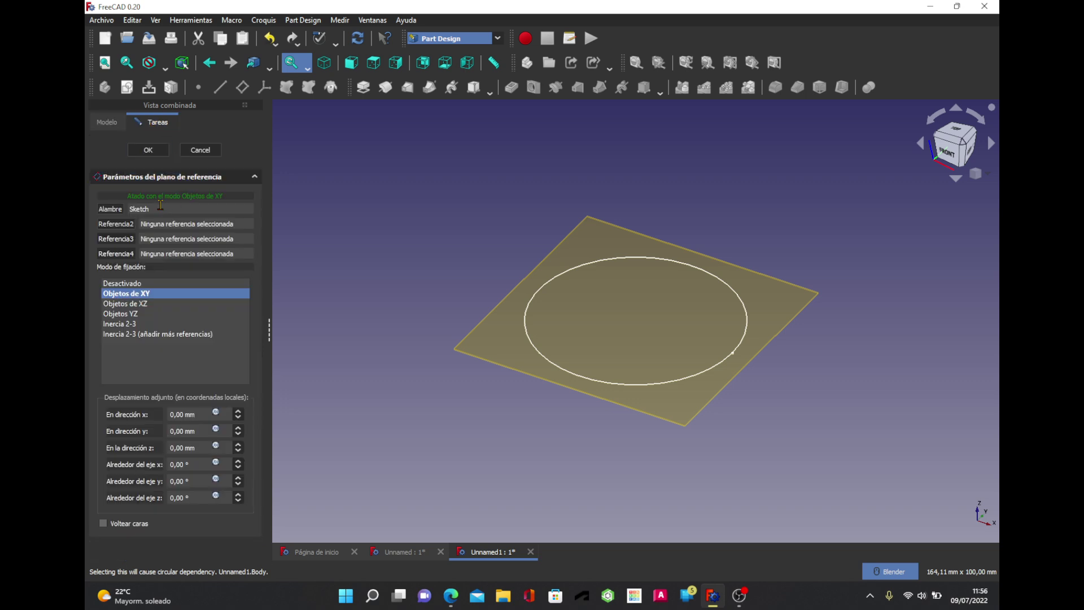
double_click(160, 207)
key(Delete)
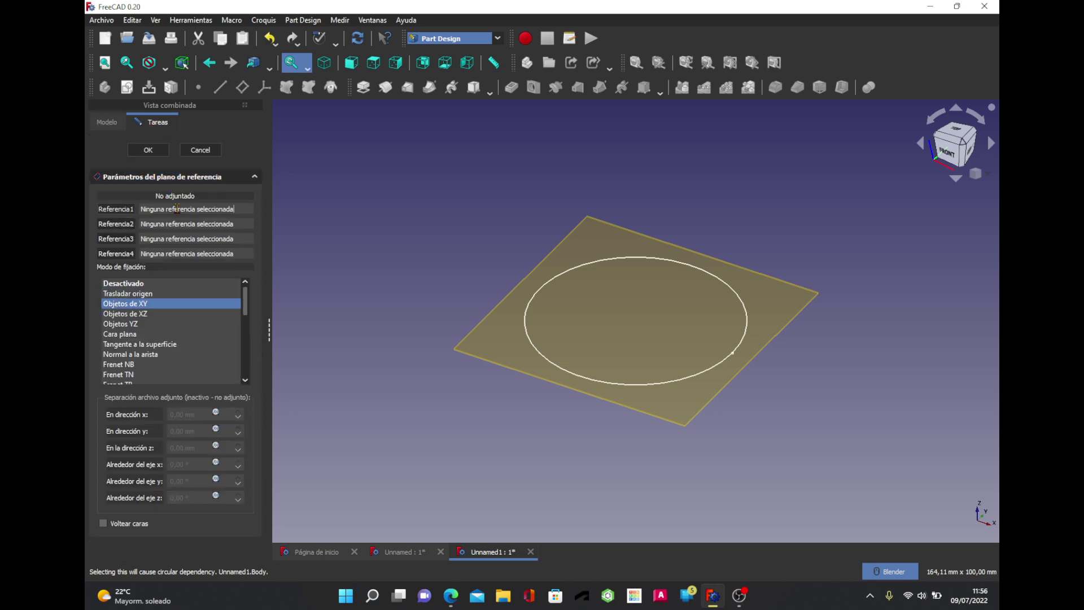
click(107, 122)
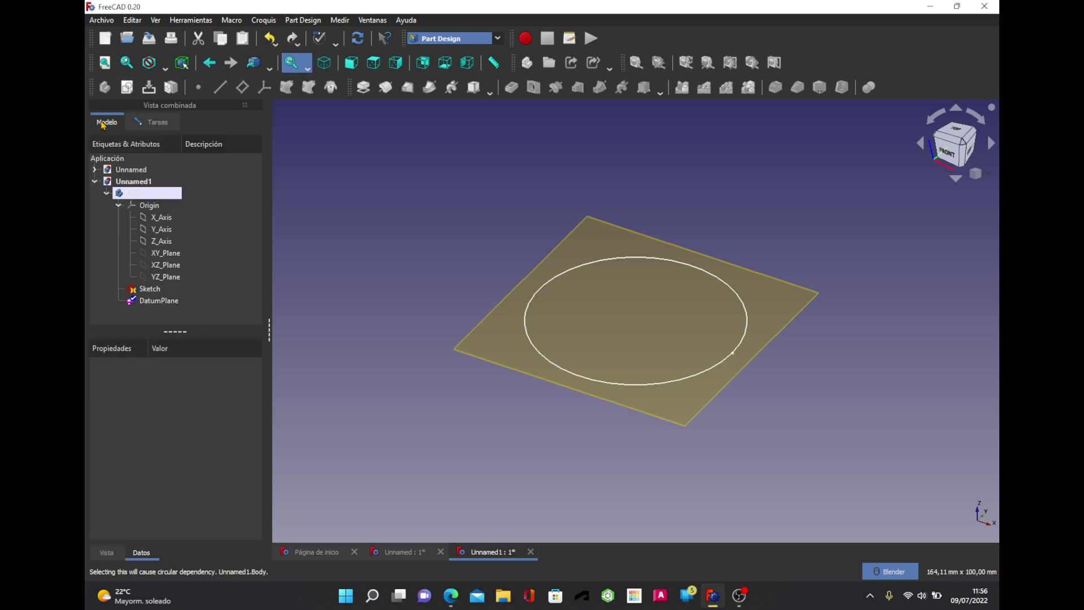
click(171, 254)
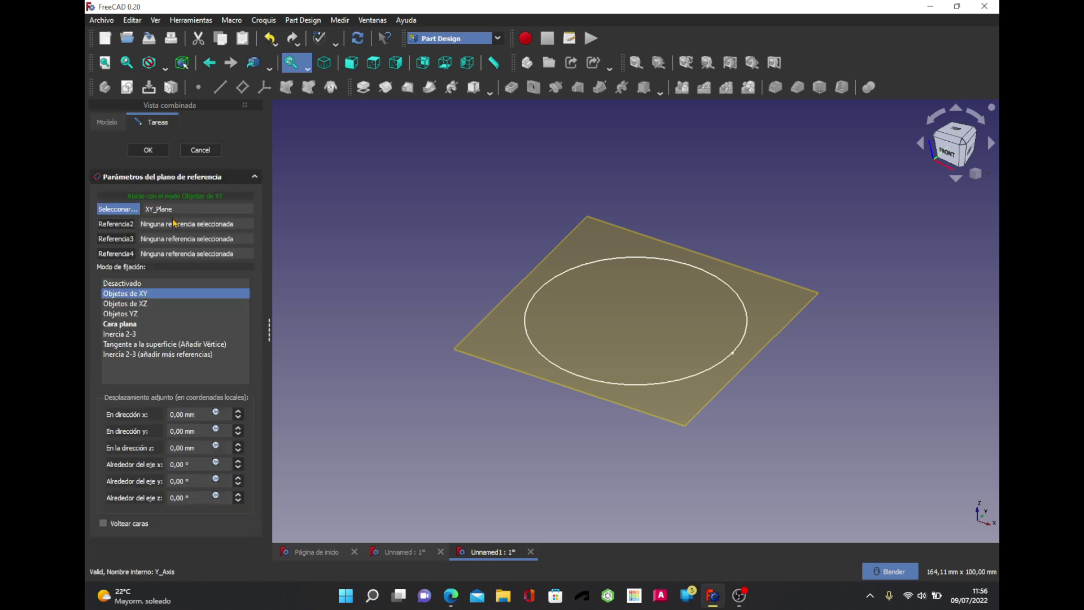
- Give the datum plane a 20 mm Z offset, confirm it, and select it
double_click(184, 448)
text(20)
key(Tab)
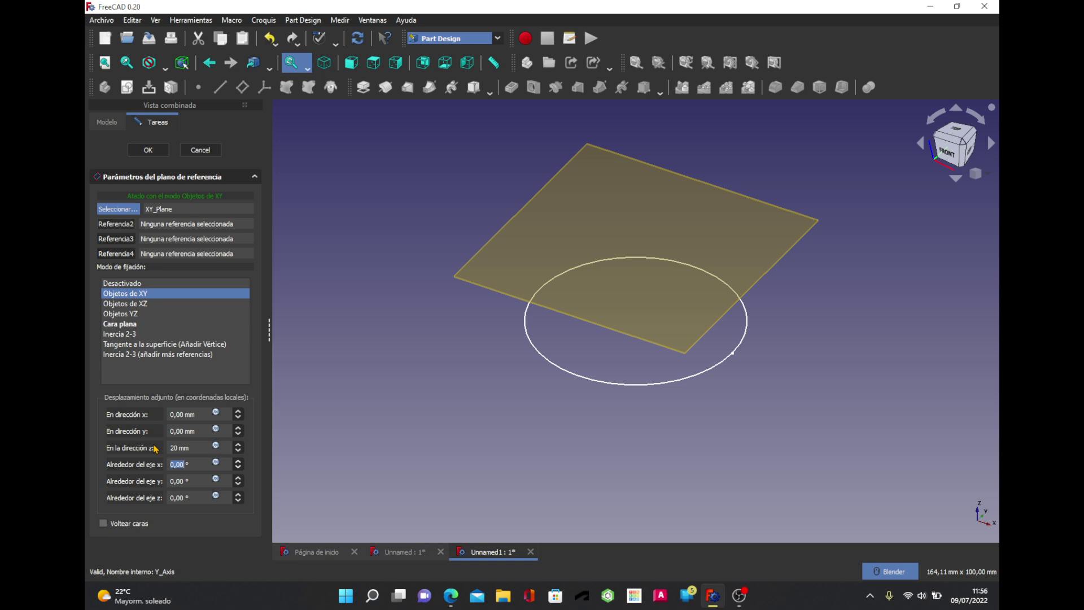
click(165, 152)
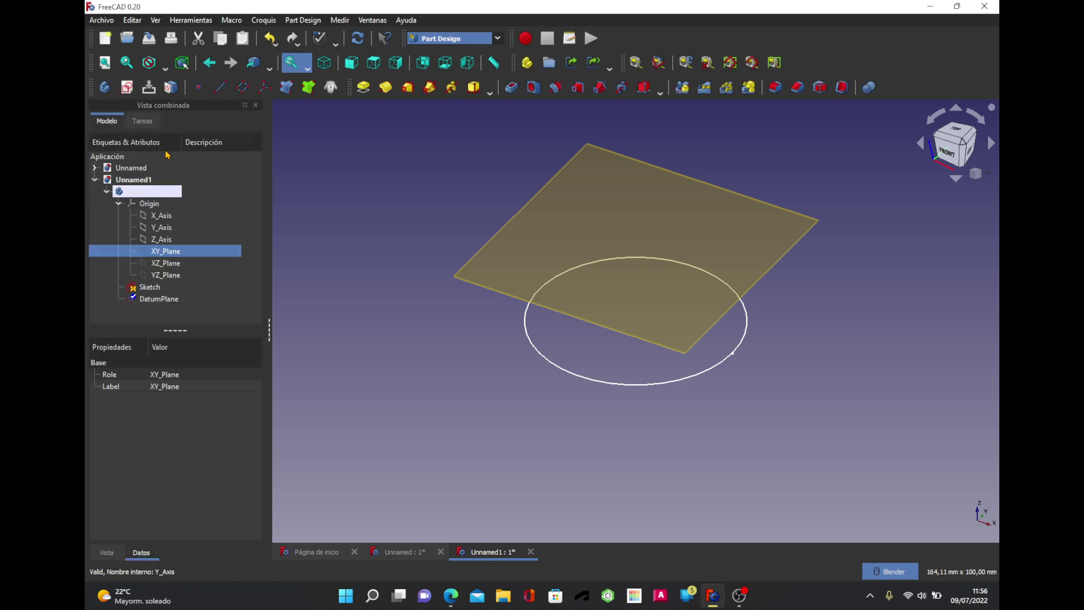
click(572, 216)
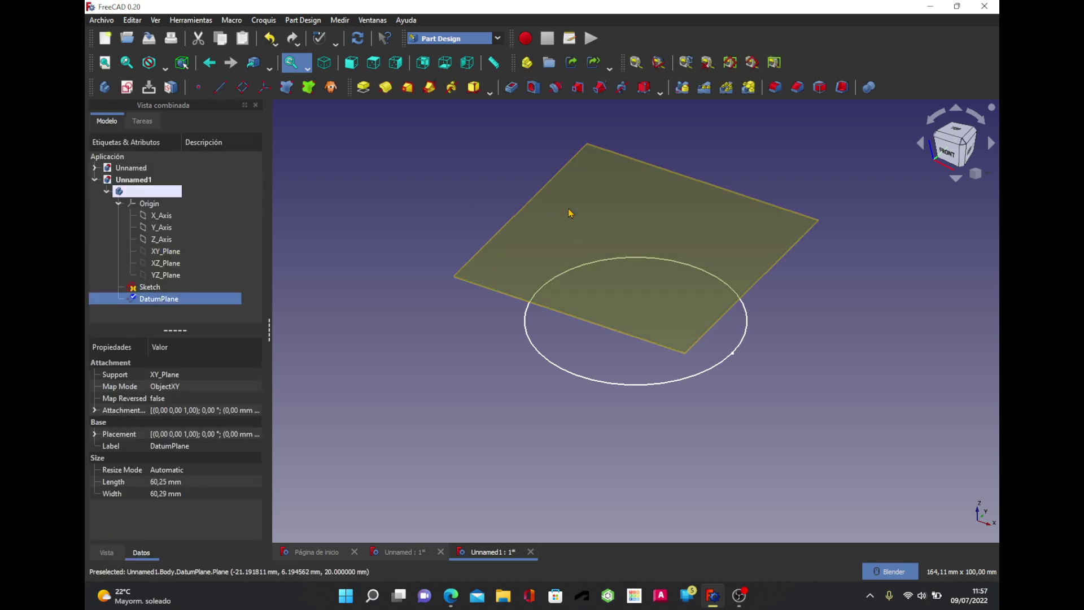
- Draw a smaller origin-centred circle in a sketch on DatumPlane, then bring up the Exercise 116 drawing
click(135, 91)
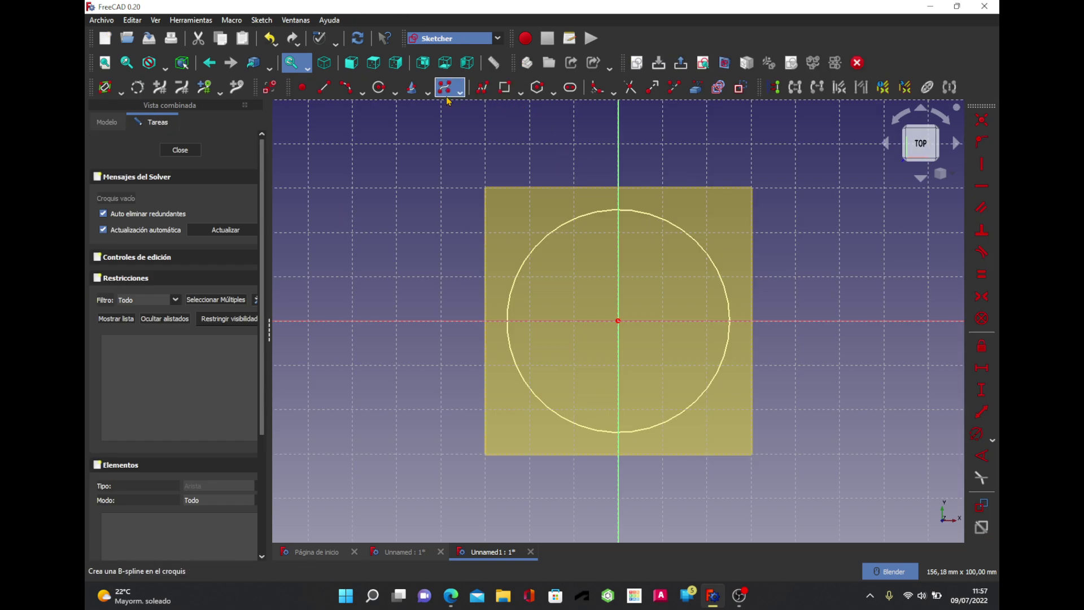
click(379, 87)
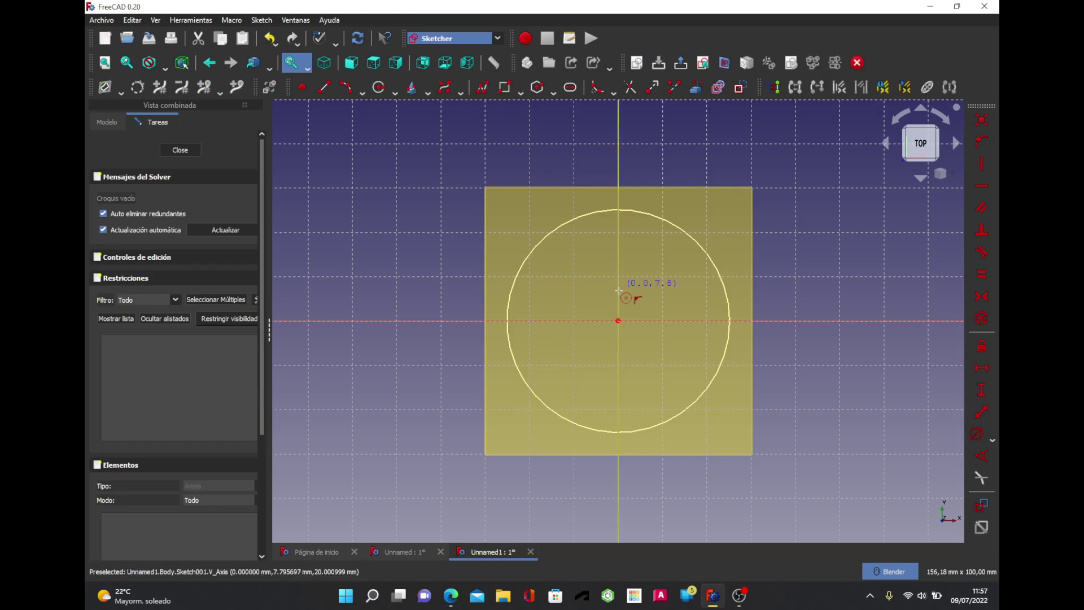
click(617, 320)
click(668, 284)
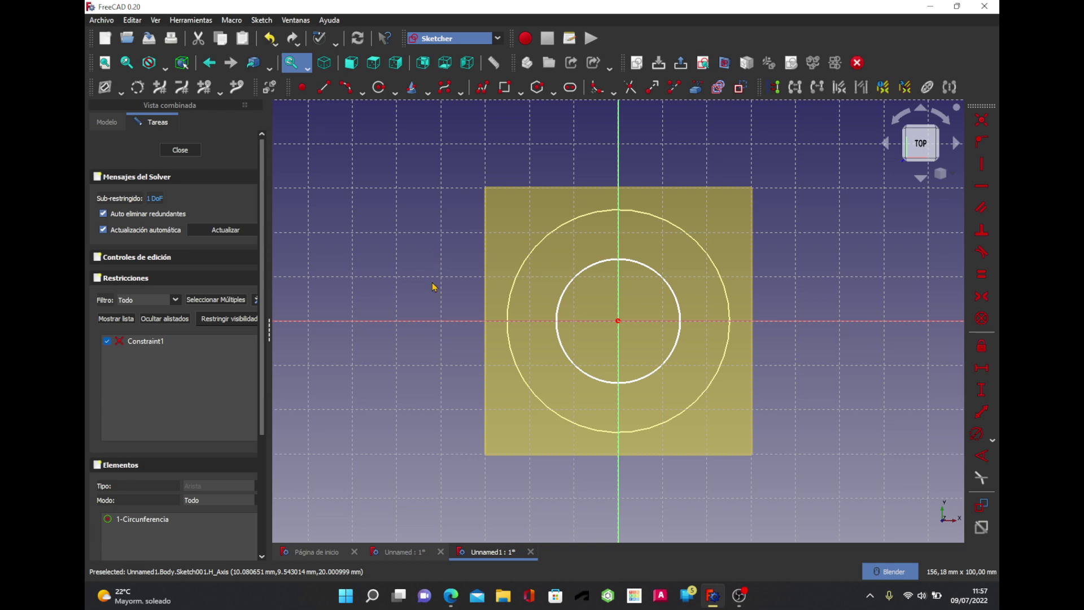
click(451, 596)
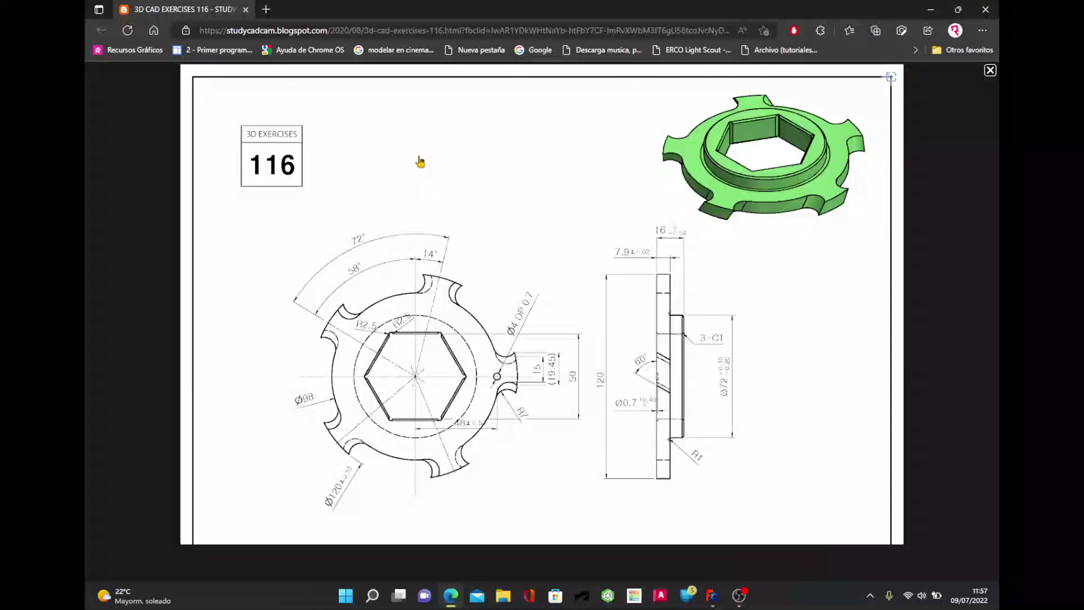
- Briefly browse YouTube in a new tab, then close it and minimise Edge
click(266, 10)
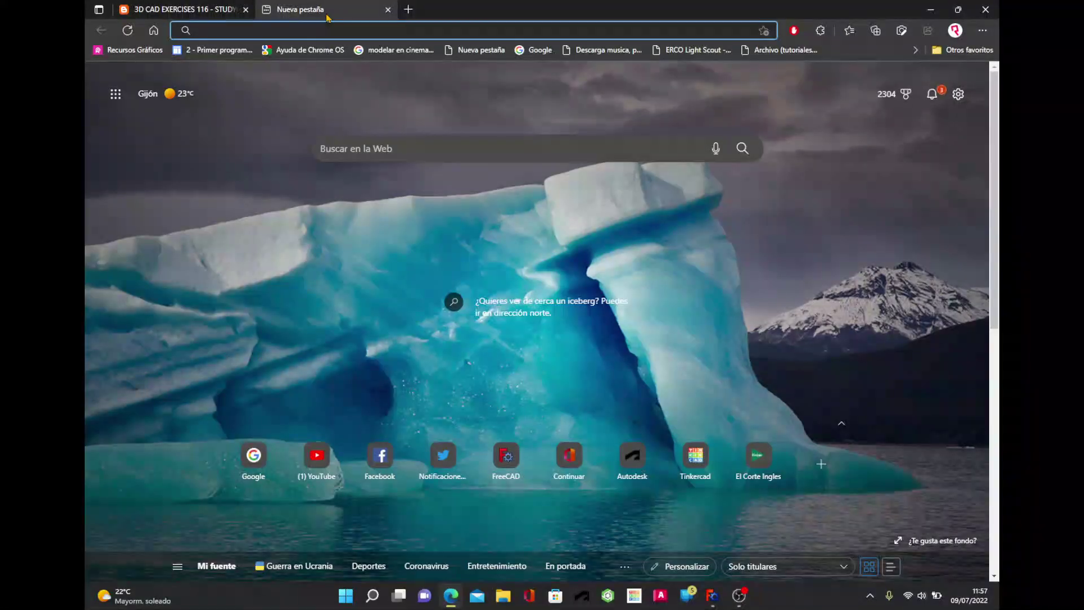
text(youtube)
key(Return)
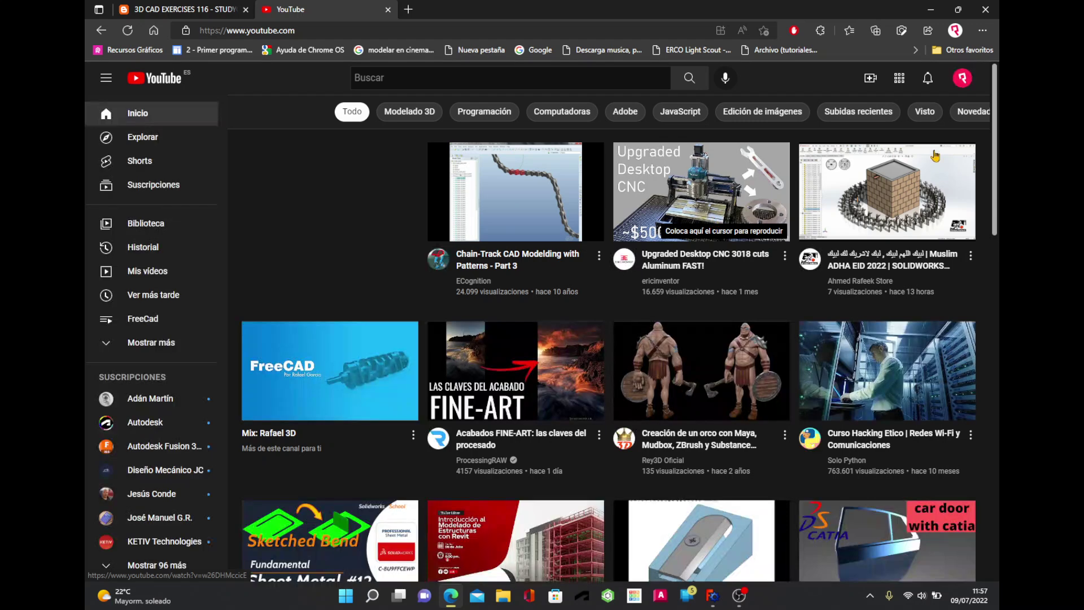
click(960, 80)
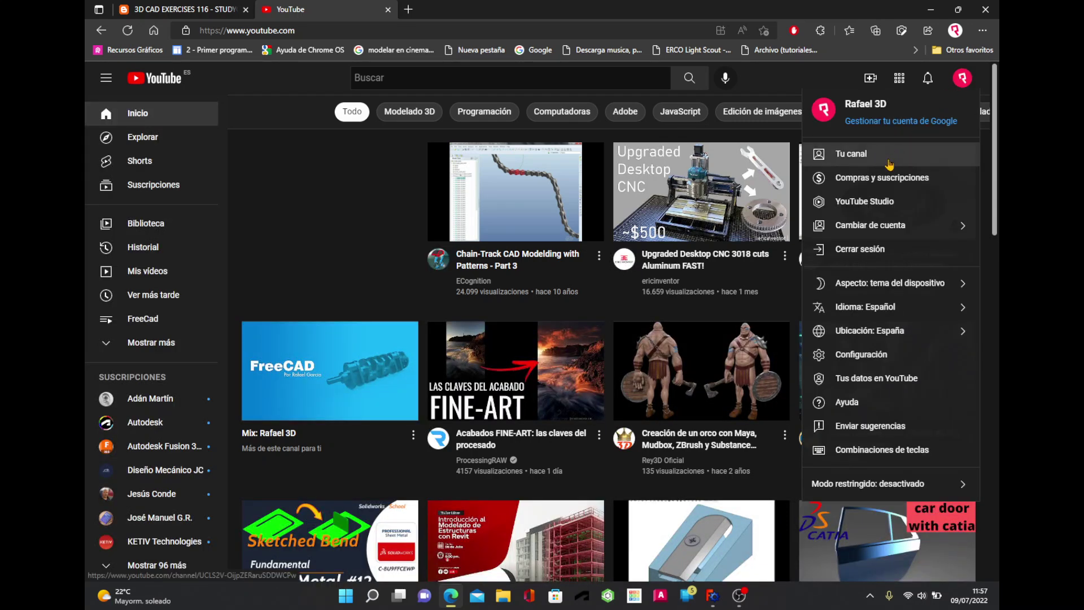
click(929, 79)
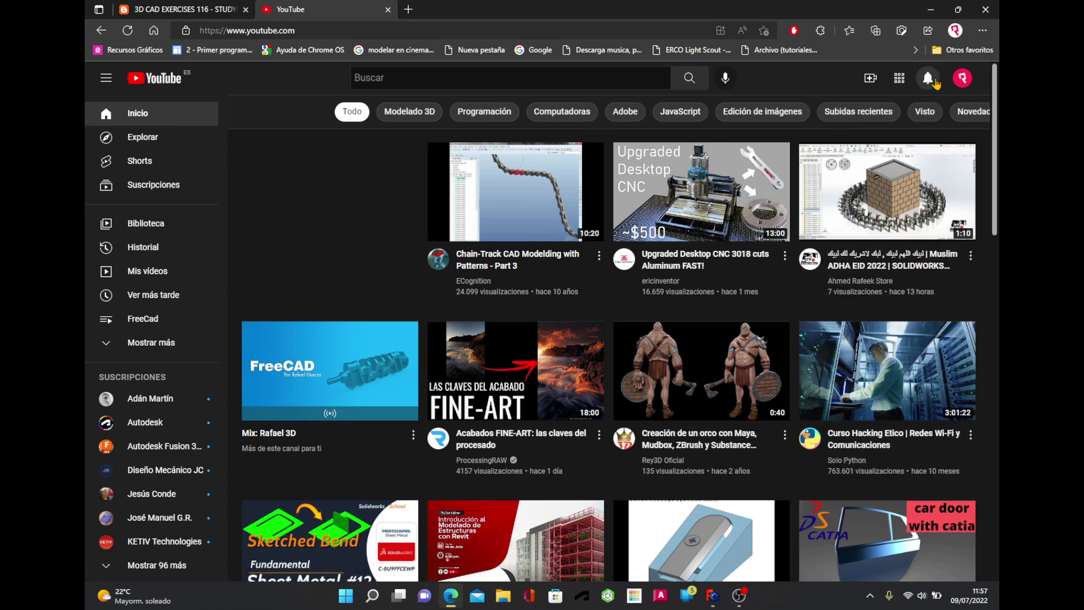
click(934, 82)
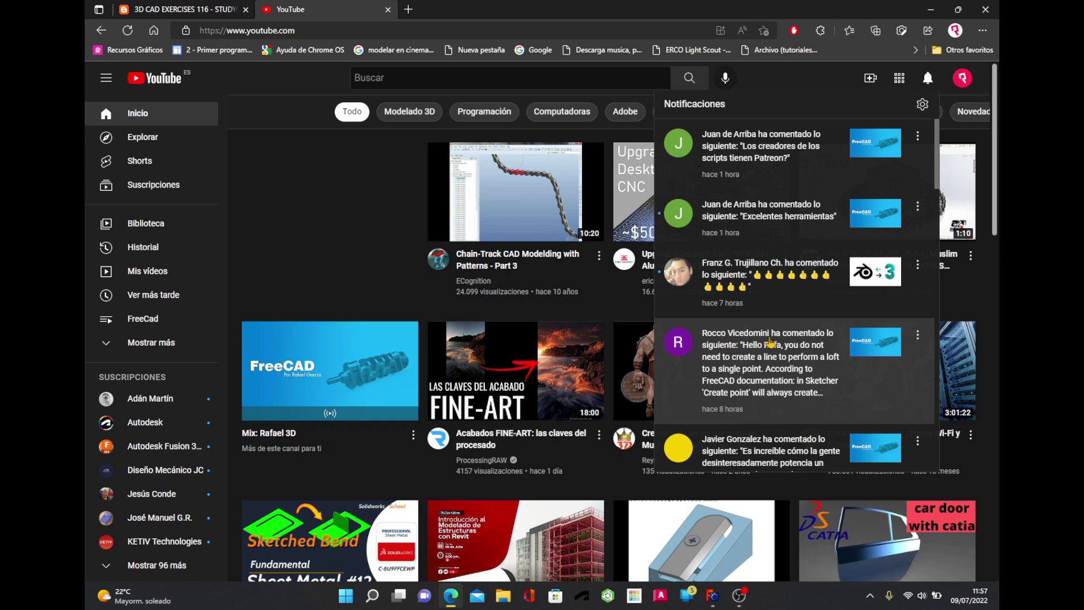
click(362, 198)
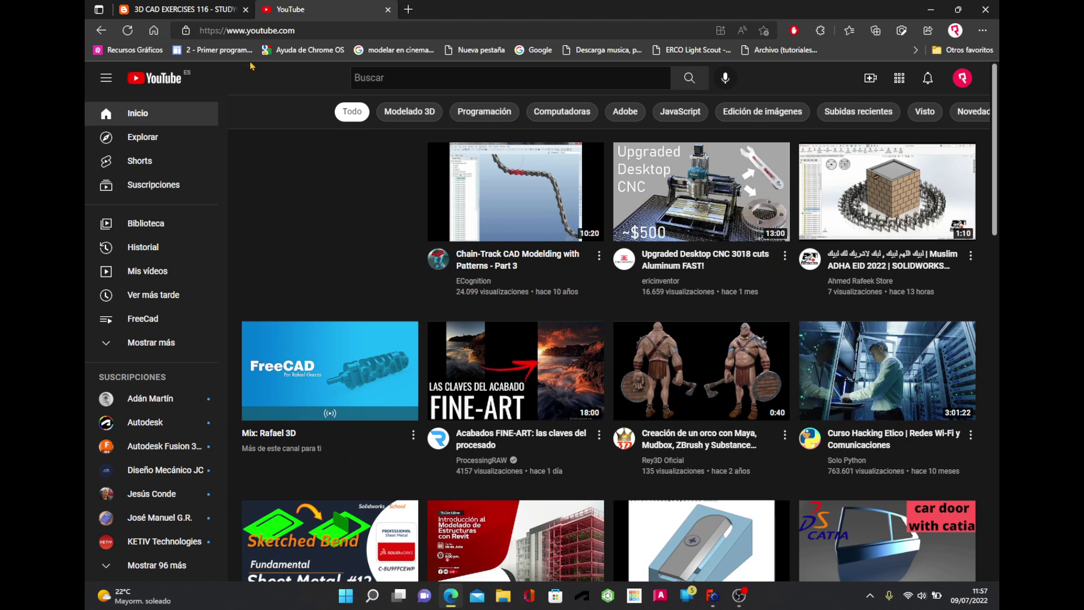
click(388, 9)
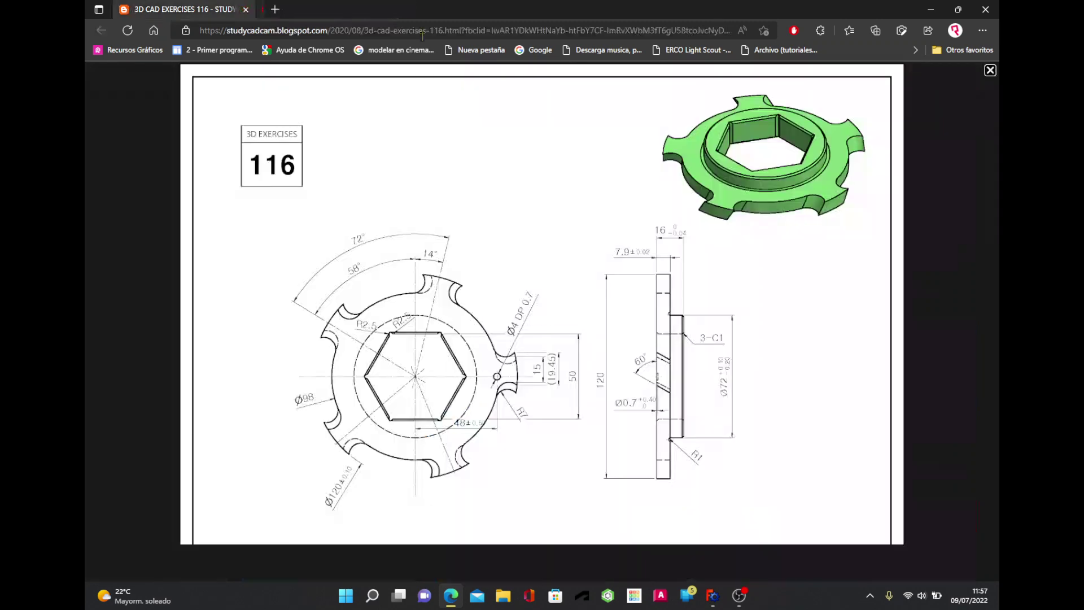
click(930, 9)
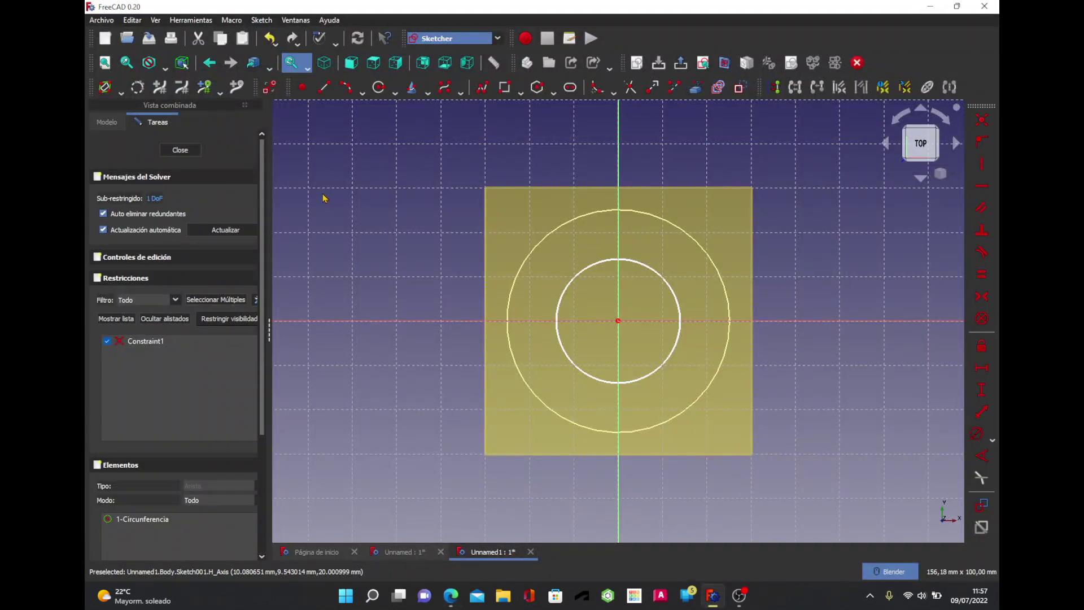
- Enlarge the inner circle slightly, close Sketch001, and hide DatumPlane
drag(659, 279, 676, 270)
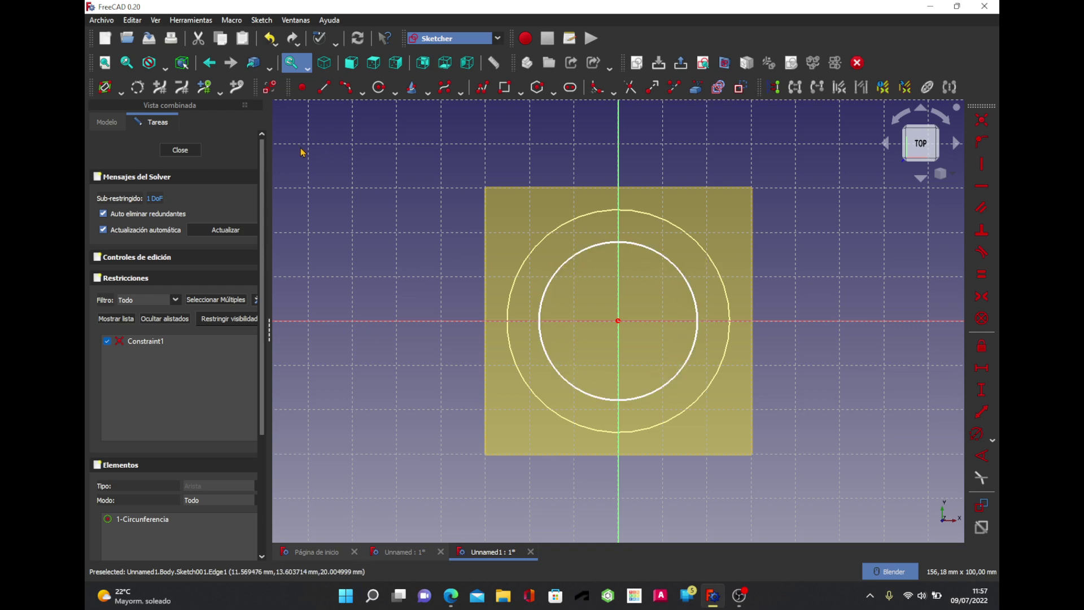
click(193, 152)
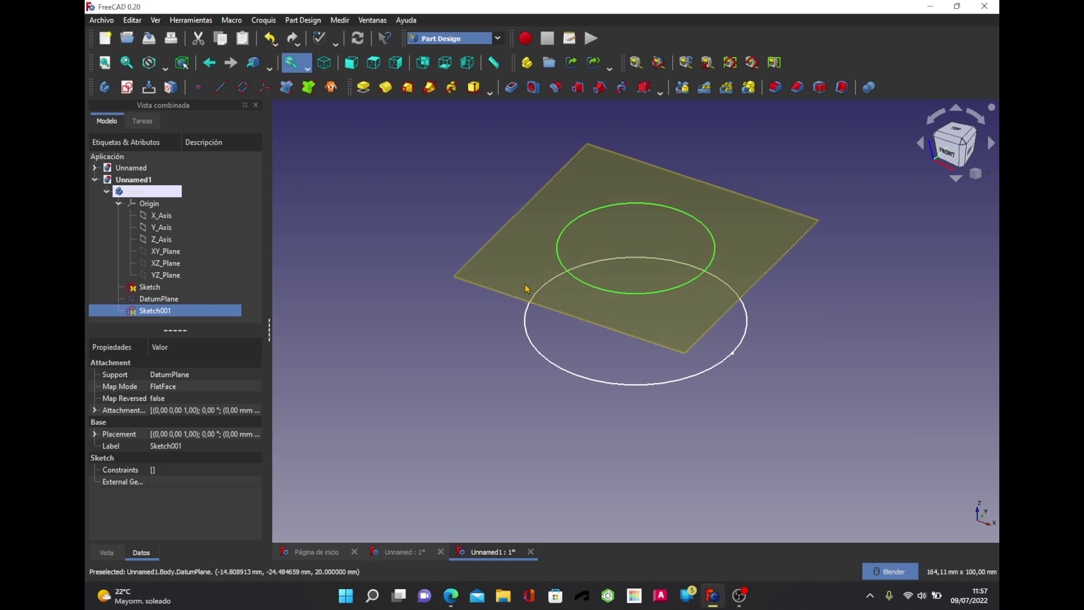
click(525, 289)
key(space)
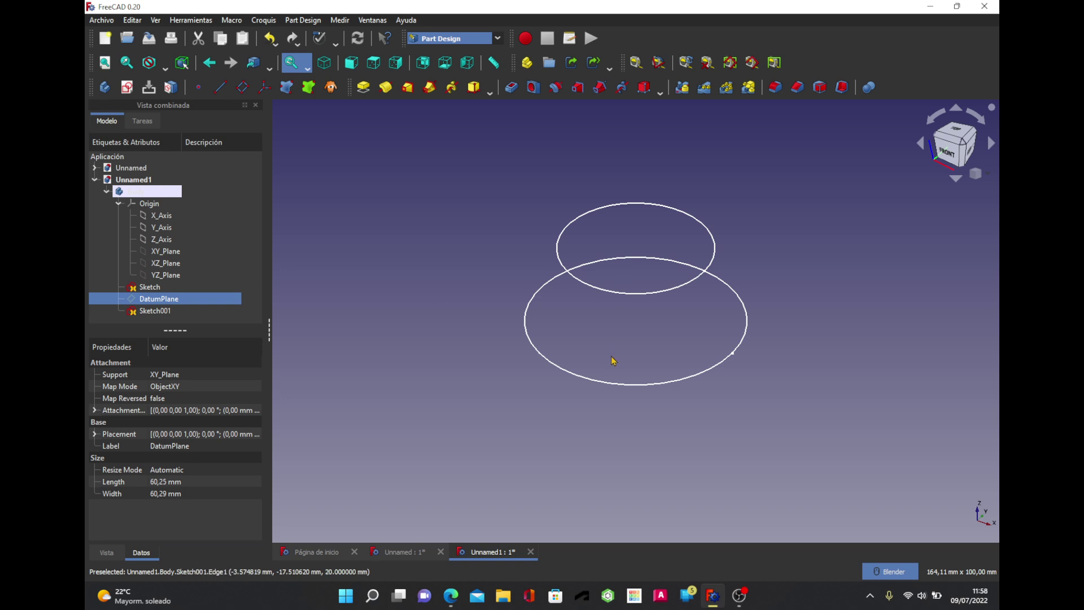
mouse_move(613, 361)
middle_down()
mouse_move(626, 379)
mouse_move(626, 368)
middle_up()
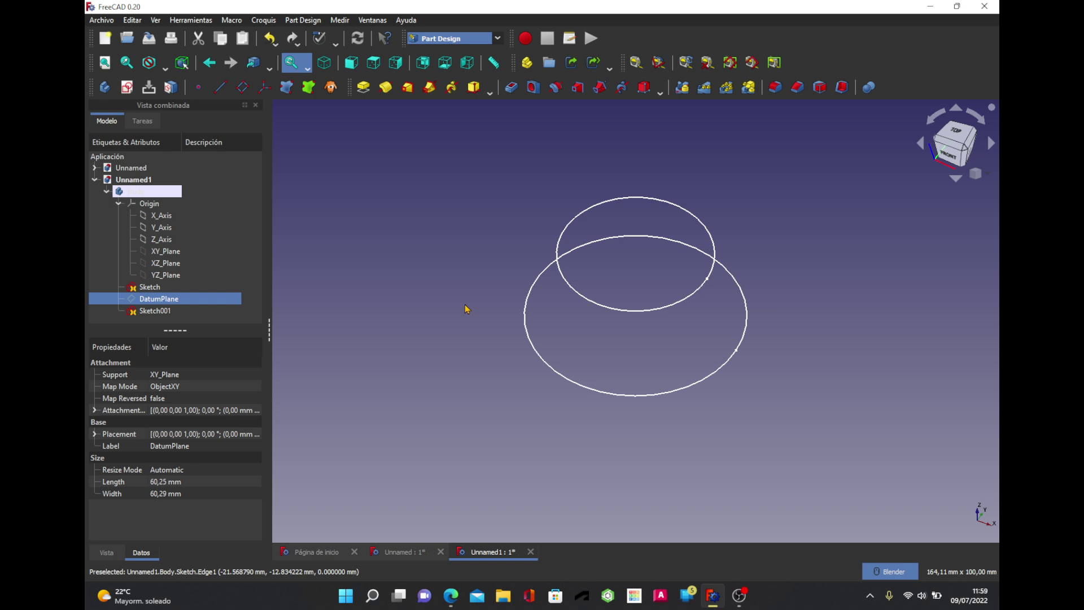
mouse_move(462, 407)
middle_down()
mouse_move(489, 383)
mouse_move(480, 387)
middle_up()
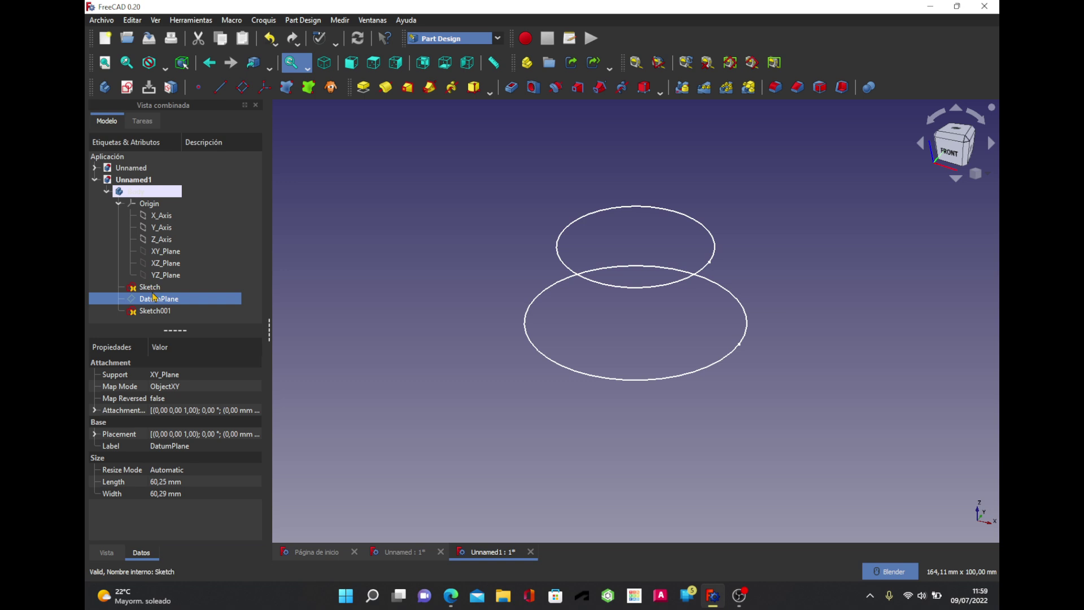
- Create a new datum plane referencing the existing DatumPlane
click(333, 227)
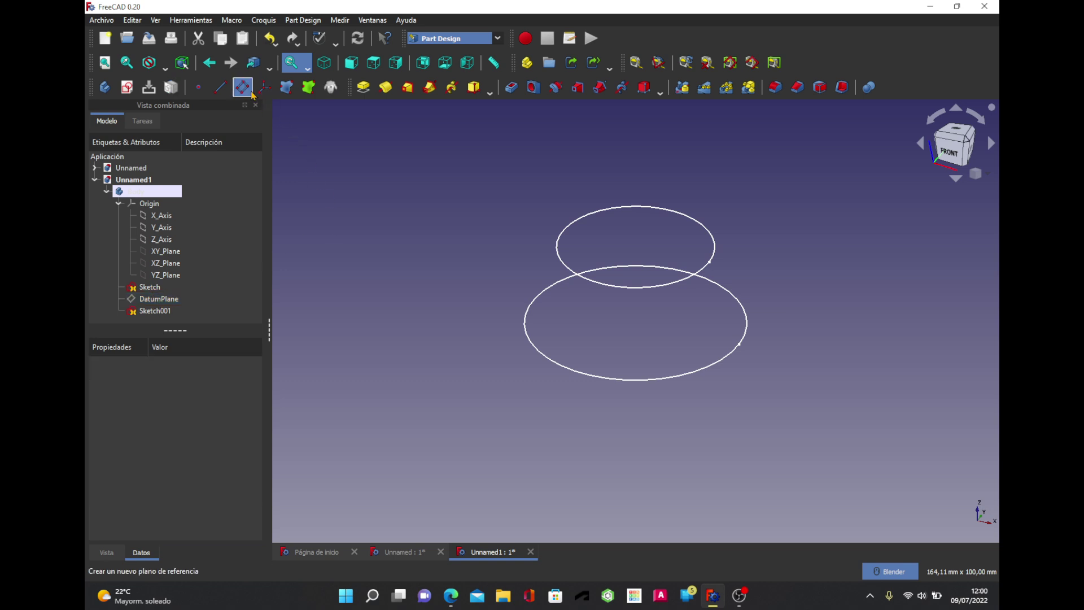
click(252, 93)
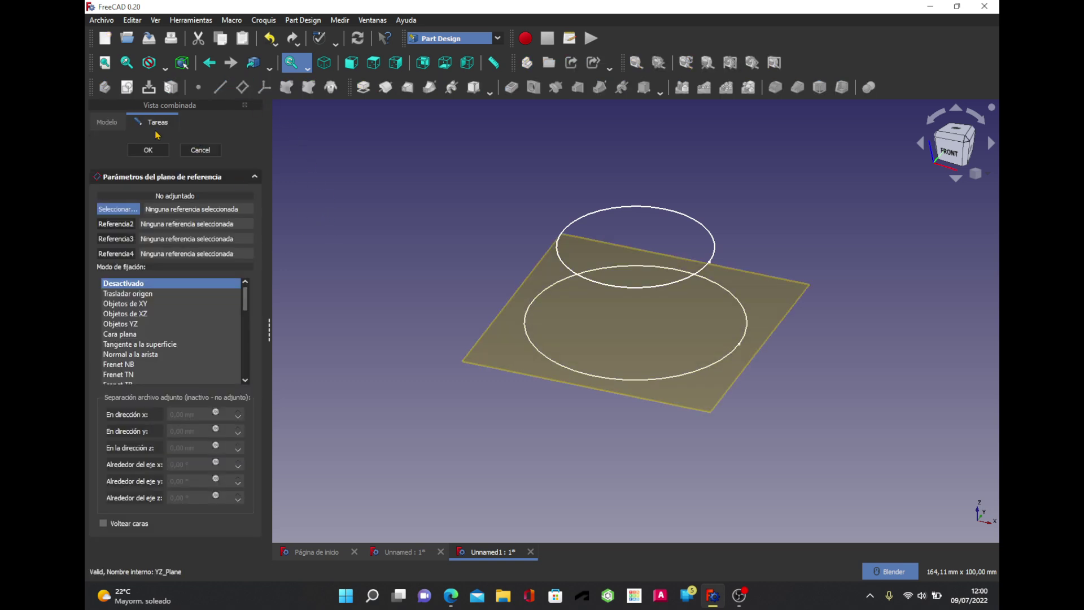
click(118, 124)
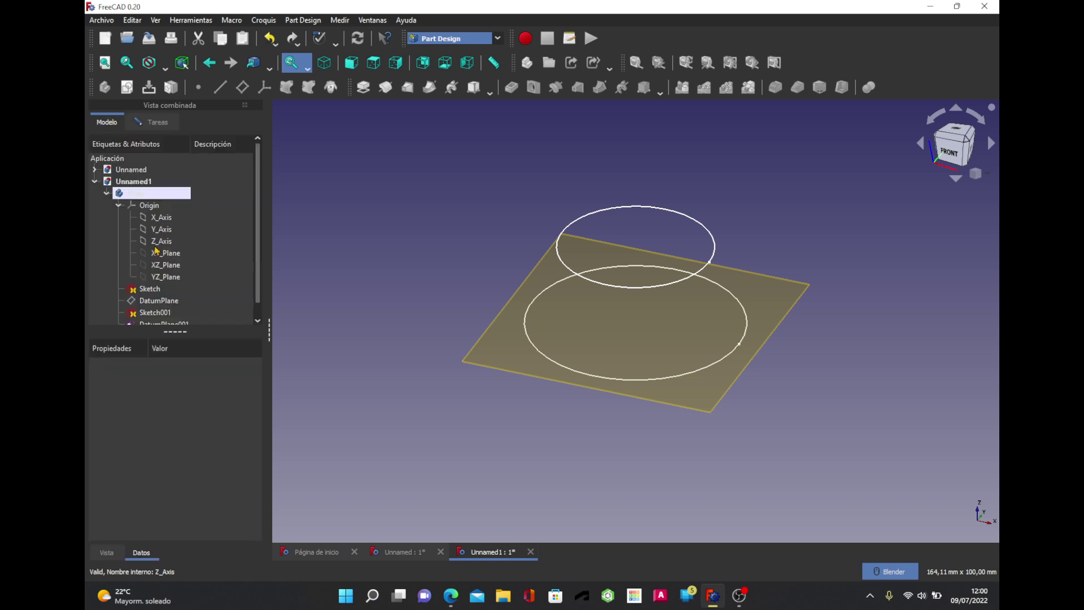
click(155, 304)
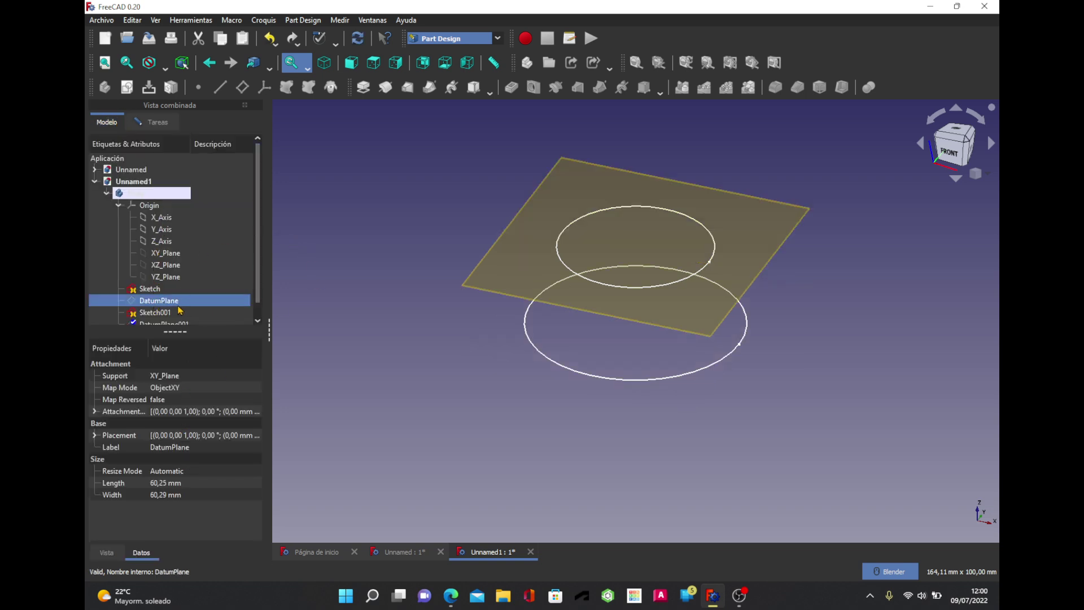
click(155, 122)
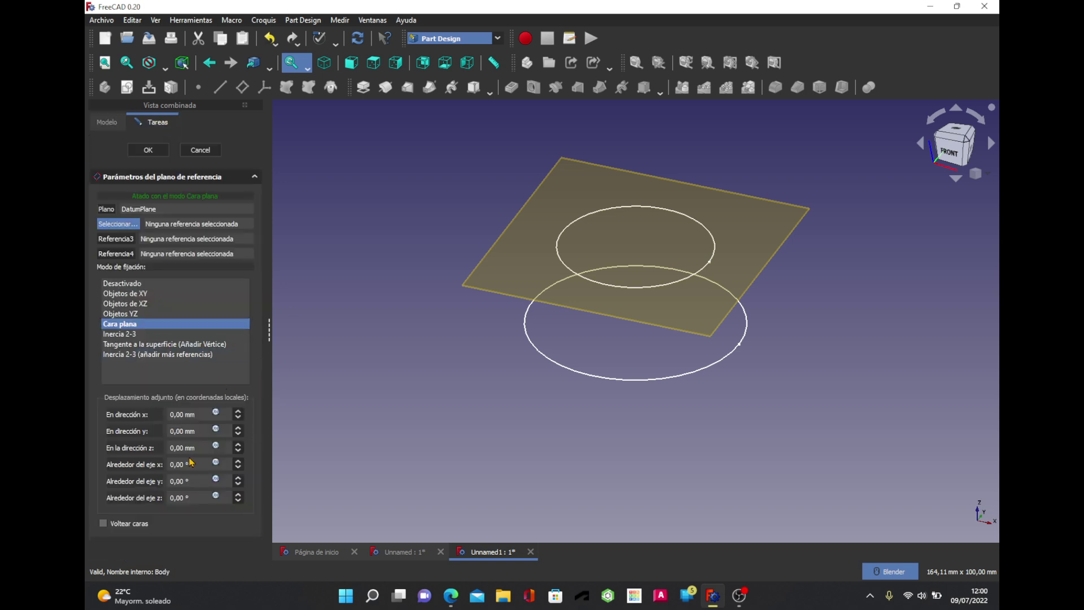
- Offset DatumPlane001 10 mm in Z, confirm it, and start a sketch on it
drag(196, 450, 172, 446)
text(15)
key(Tab)
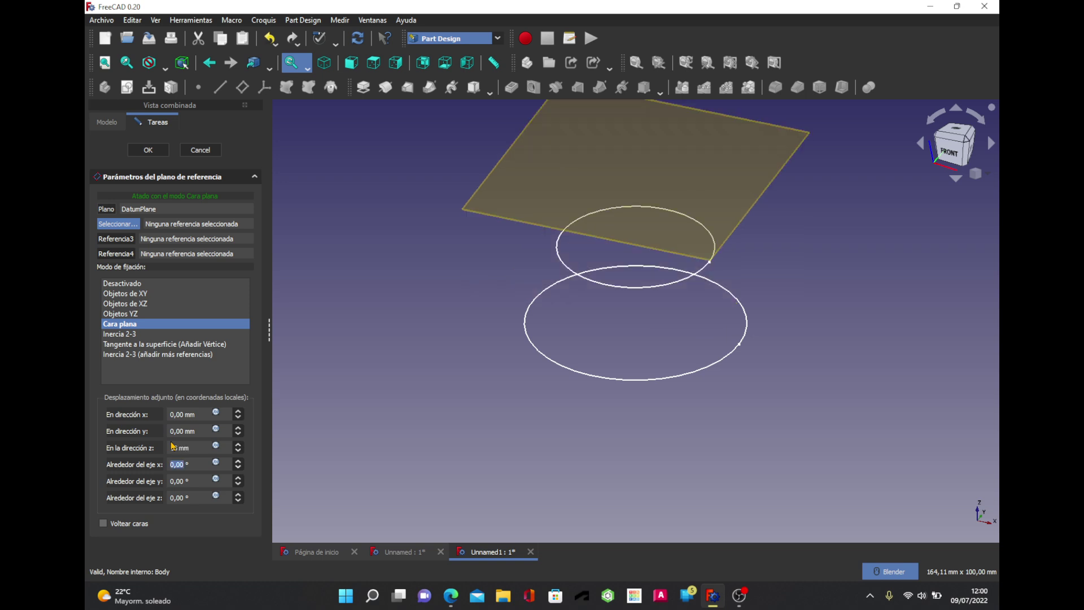
key(shift+Tab)
text(20)
text(10)
key(Tab)
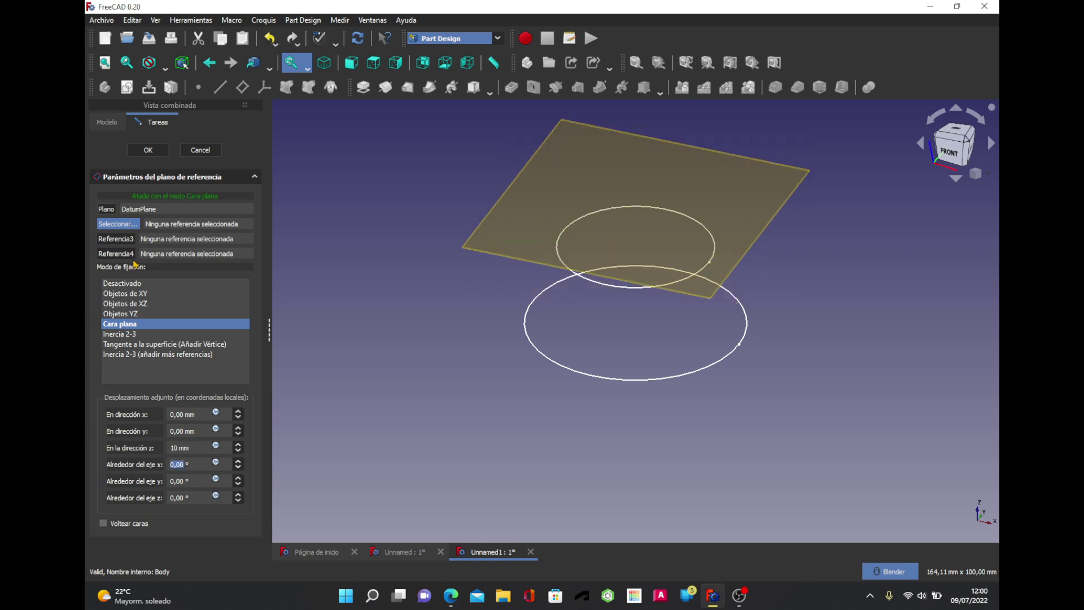
click(150, 152)
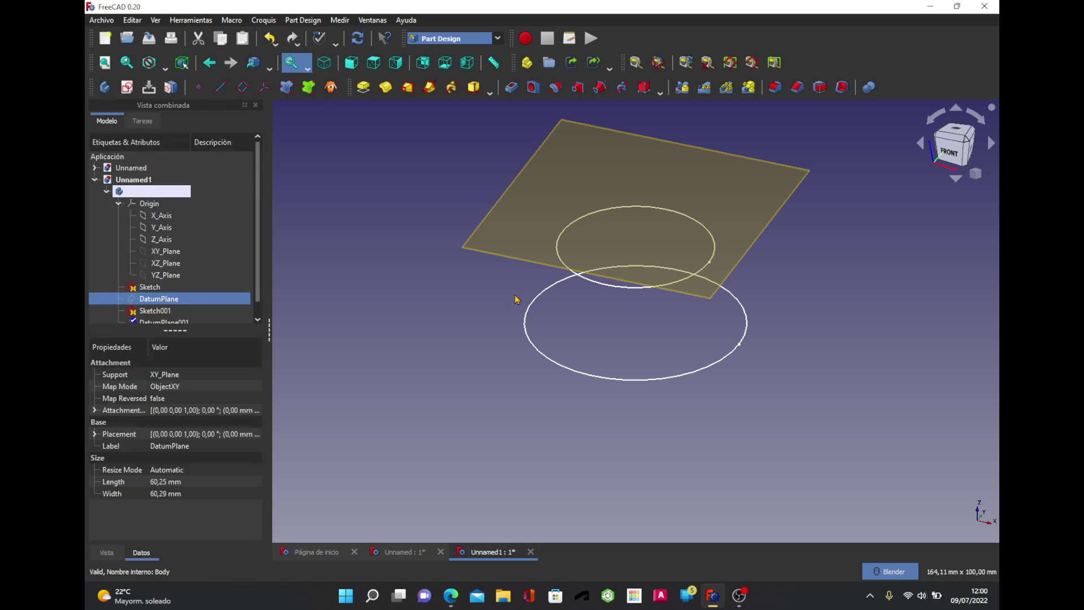
click(543, 227)
click(127, 87)
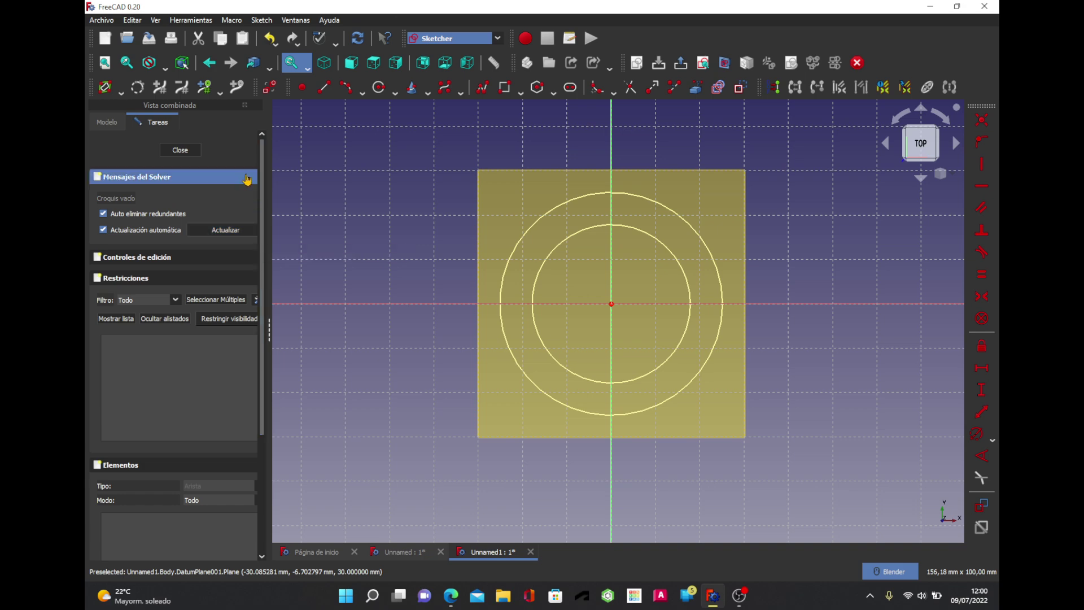
- Place a single point at the origin of Sketch002 on DatumPlane001 and close it
click(114, 120)
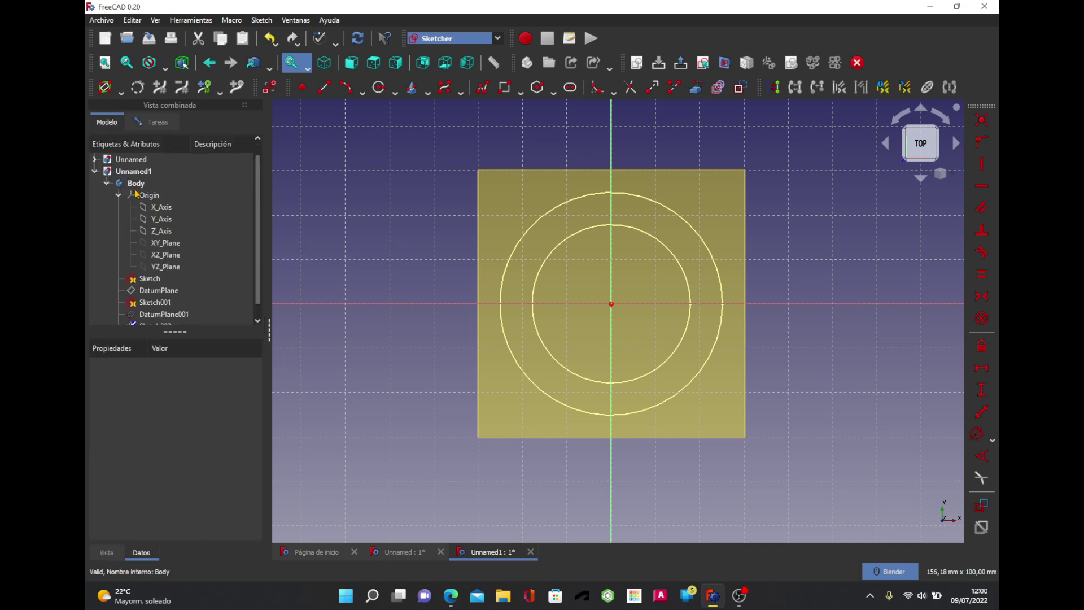
click(158, 302)
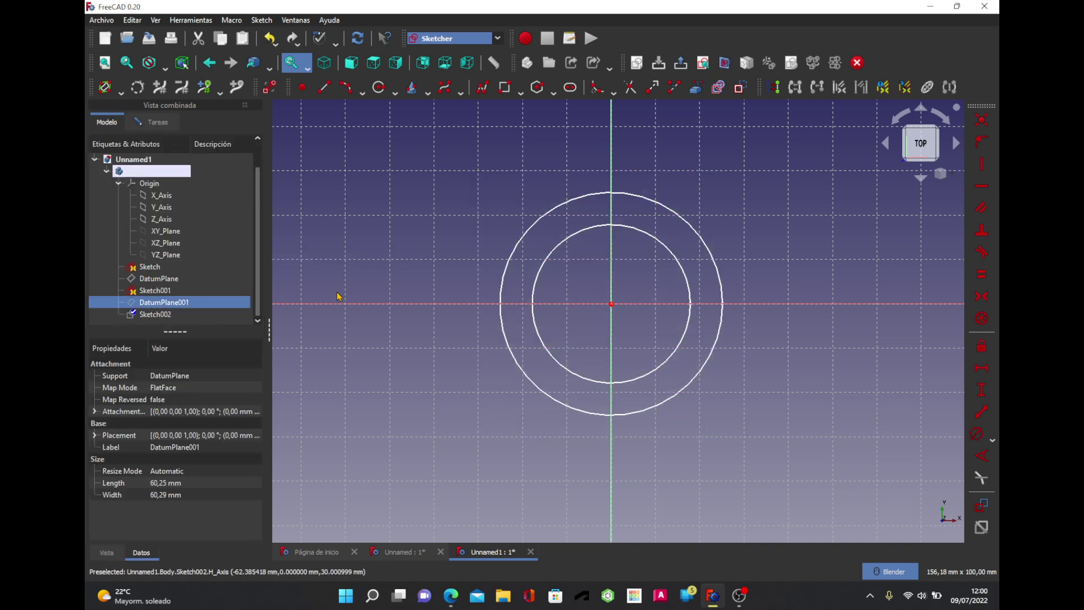
click(365, 269)
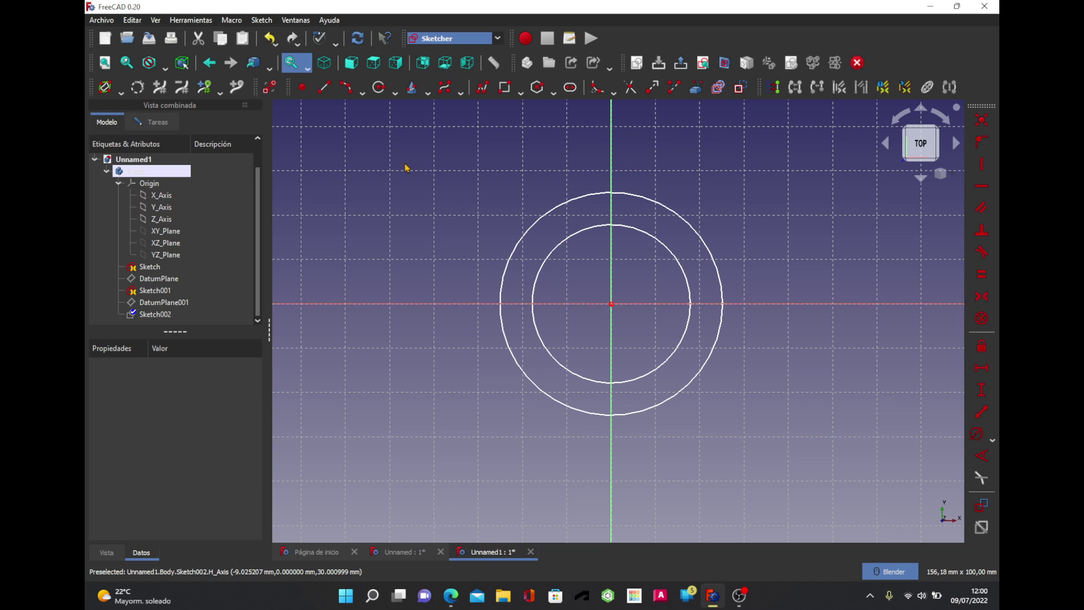
click(307, 91)
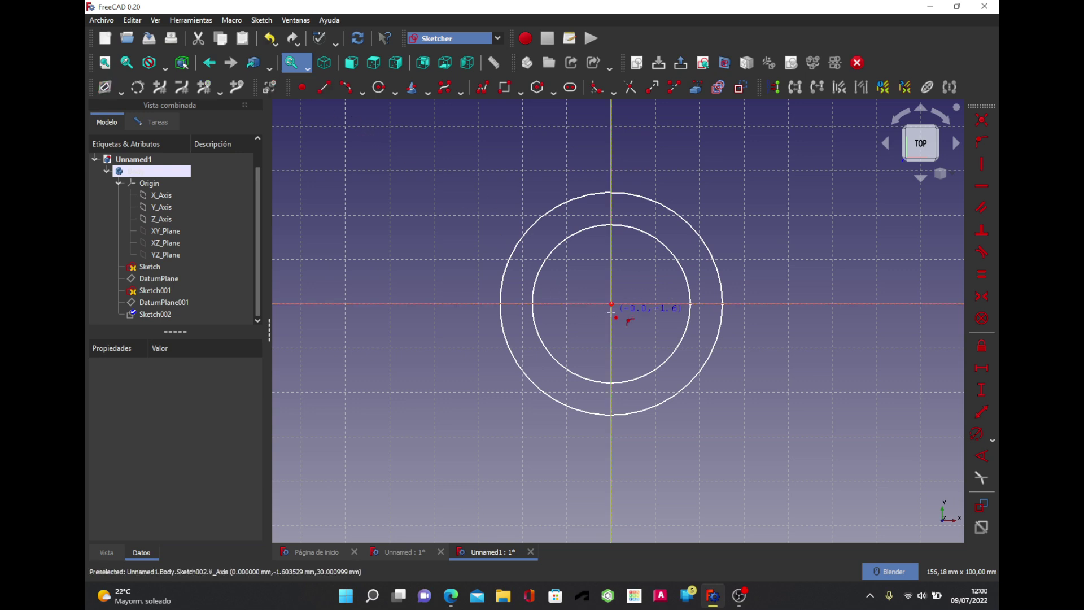
click(611, 303)
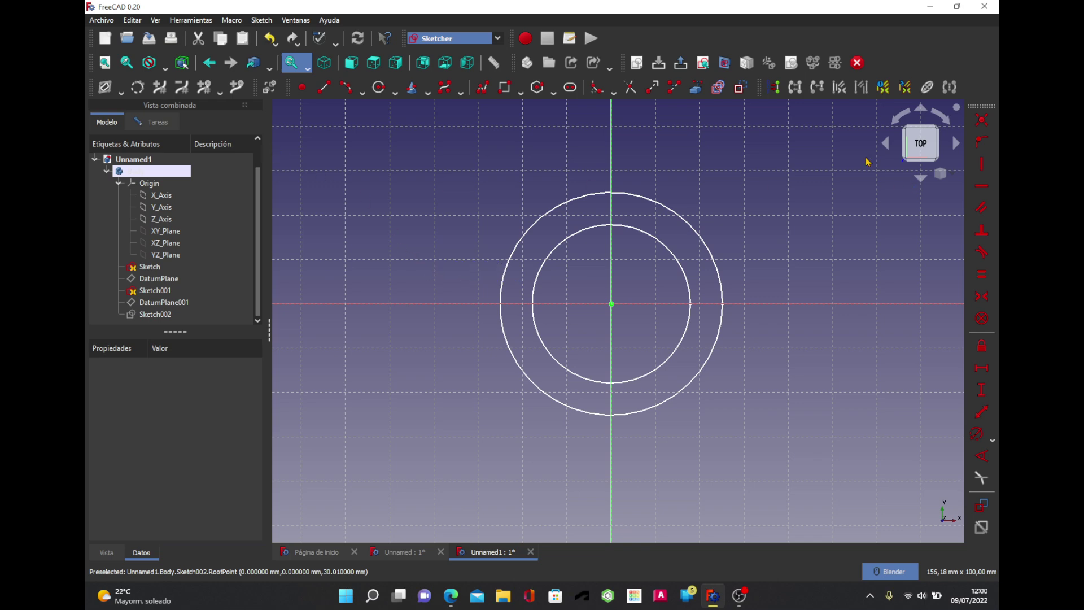
click(153, 123)
click(180, 151)
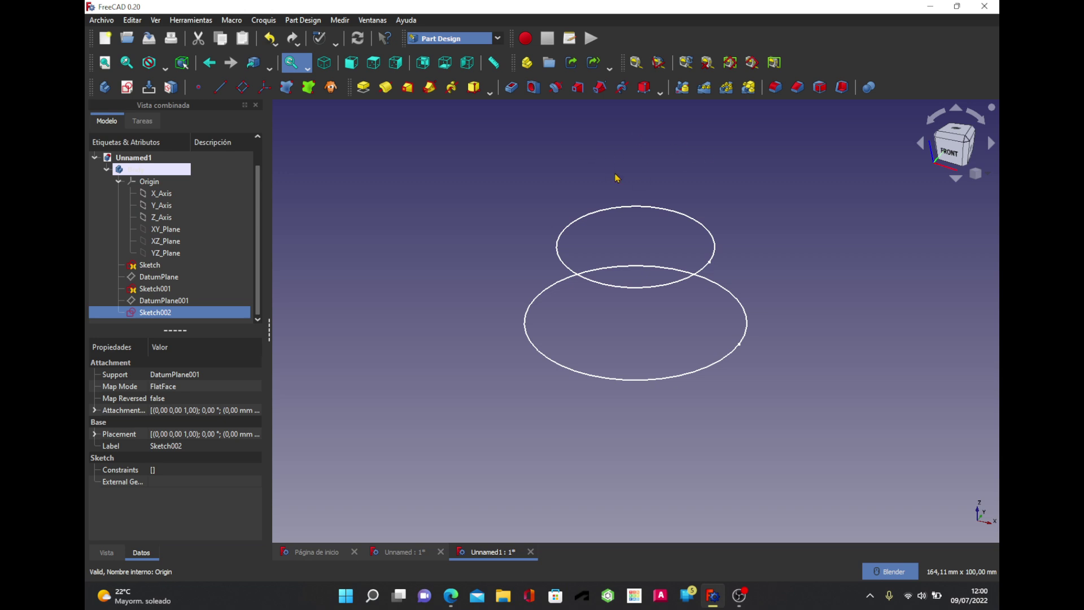
- Switch Sketch002's point out of construction geometry and tilt the view to show it above the circles
scroll(678, 276, down, 2)
scroll(690, 215, down, 1)
scroll(684, 266, up, 1)
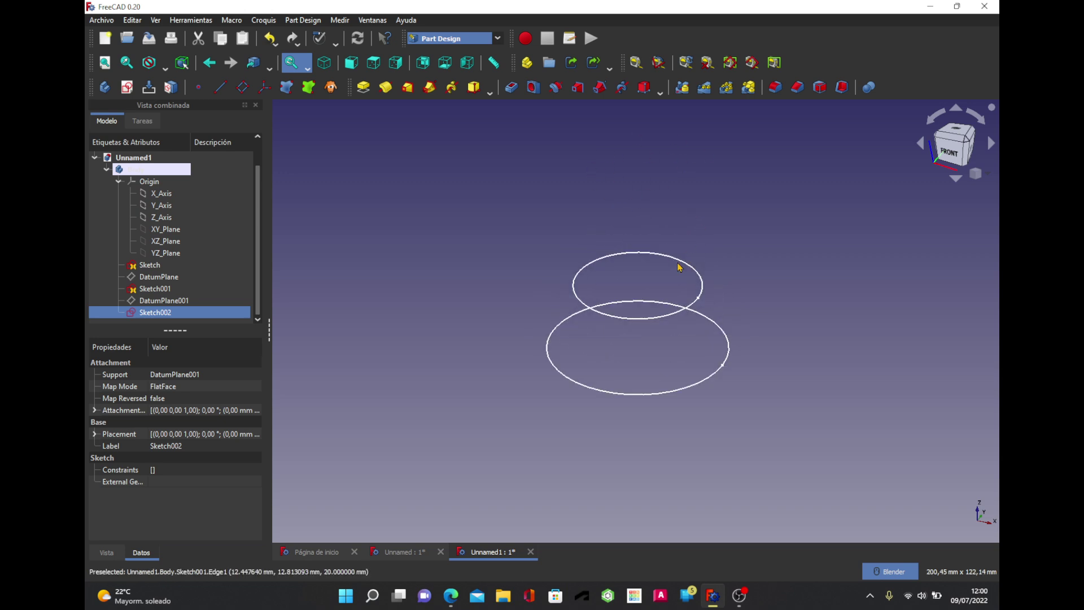
scroll(675, 274, up, 2)
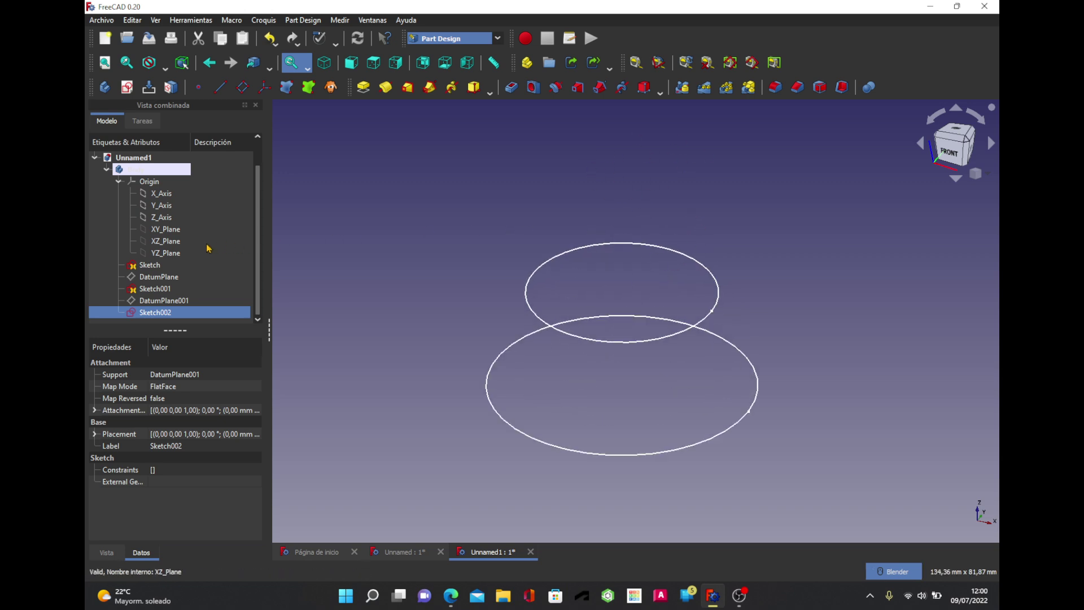
double_click(168, 315)
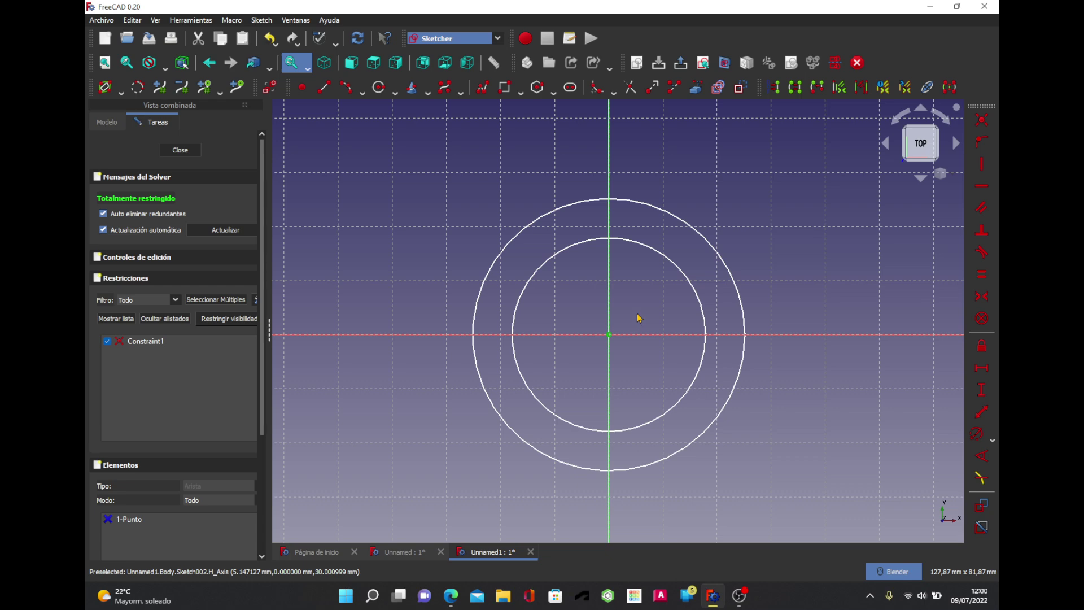
right_click(637, 334)
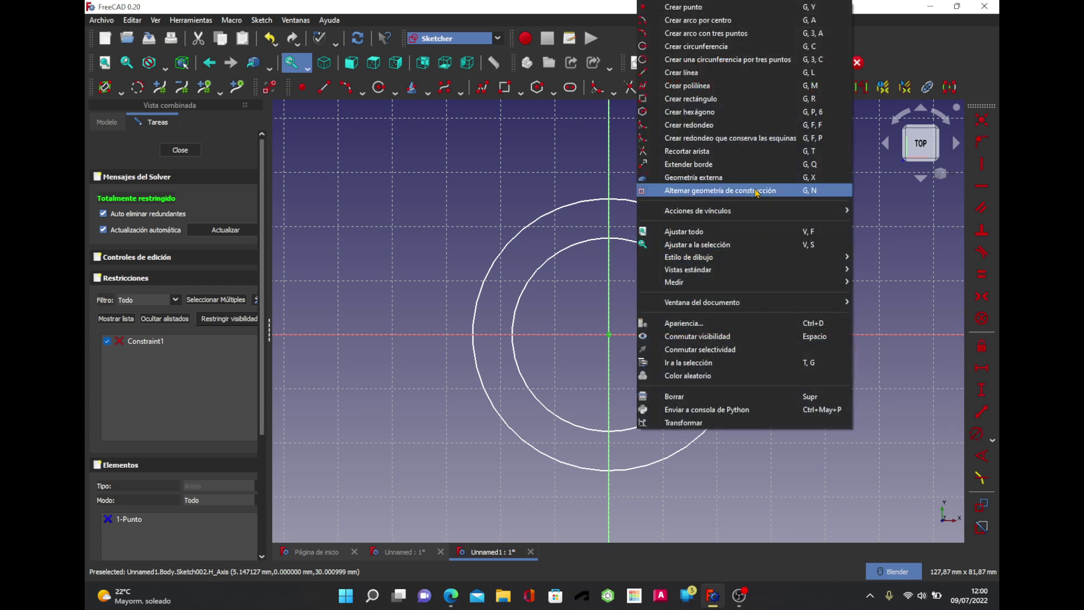
click(756, 191)
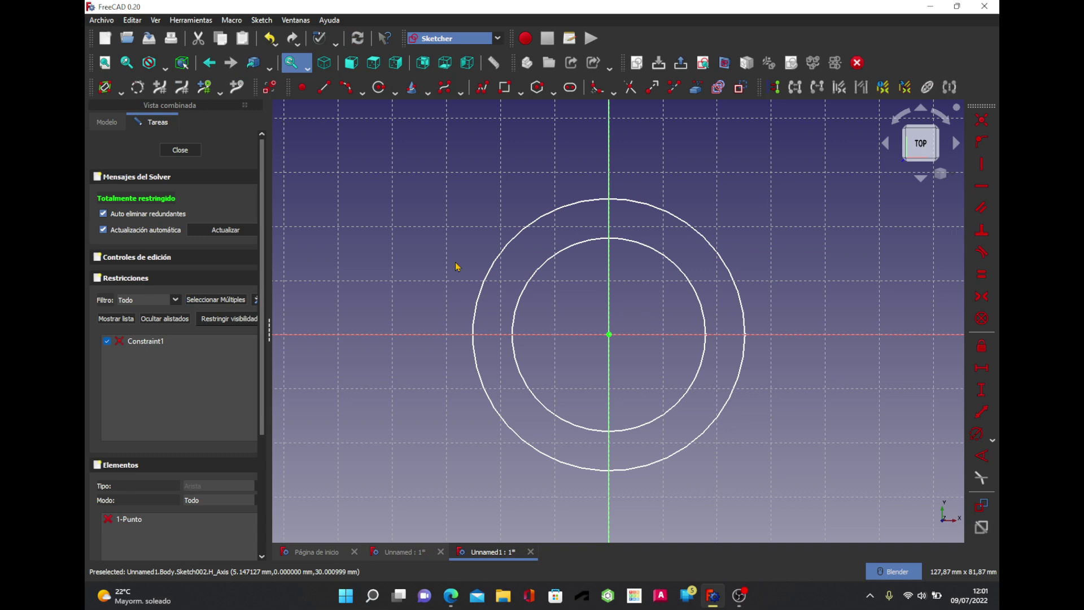
click(180, 150)
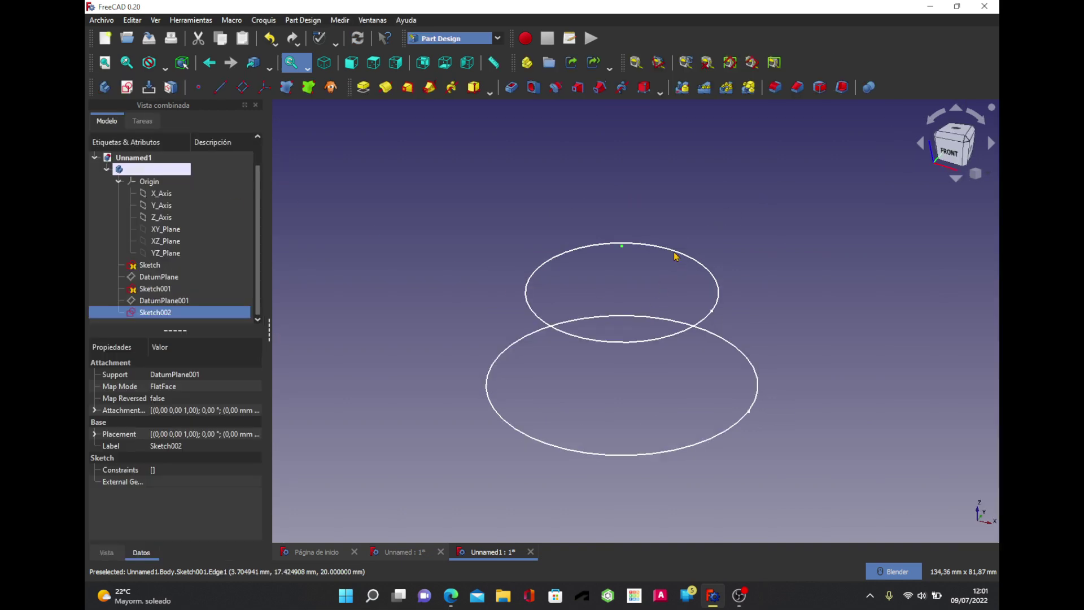
middle_drag(634, 288, 632, 252)
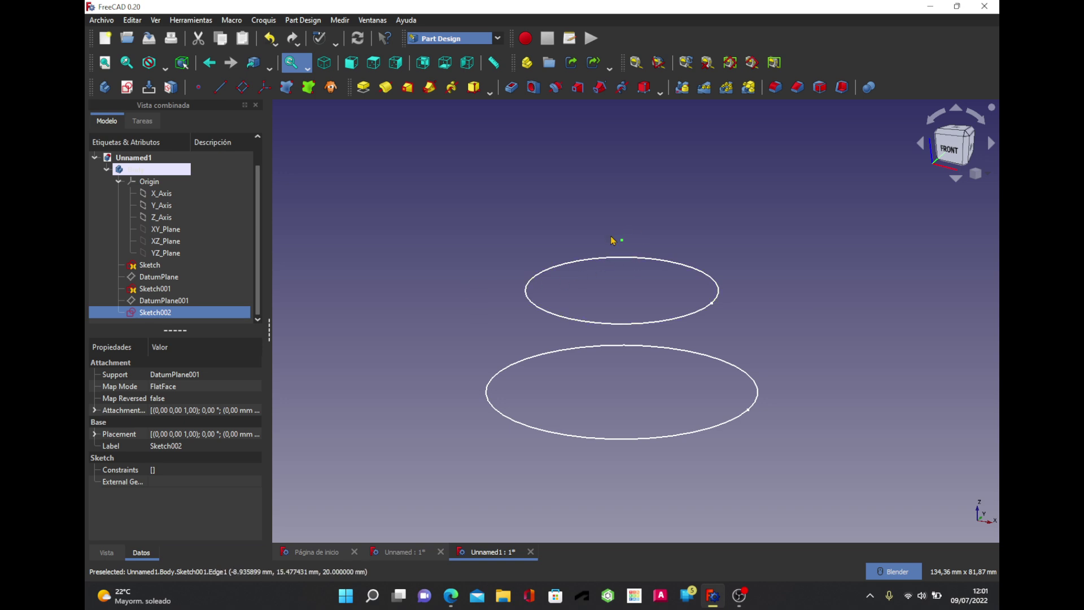
click(443, 229)
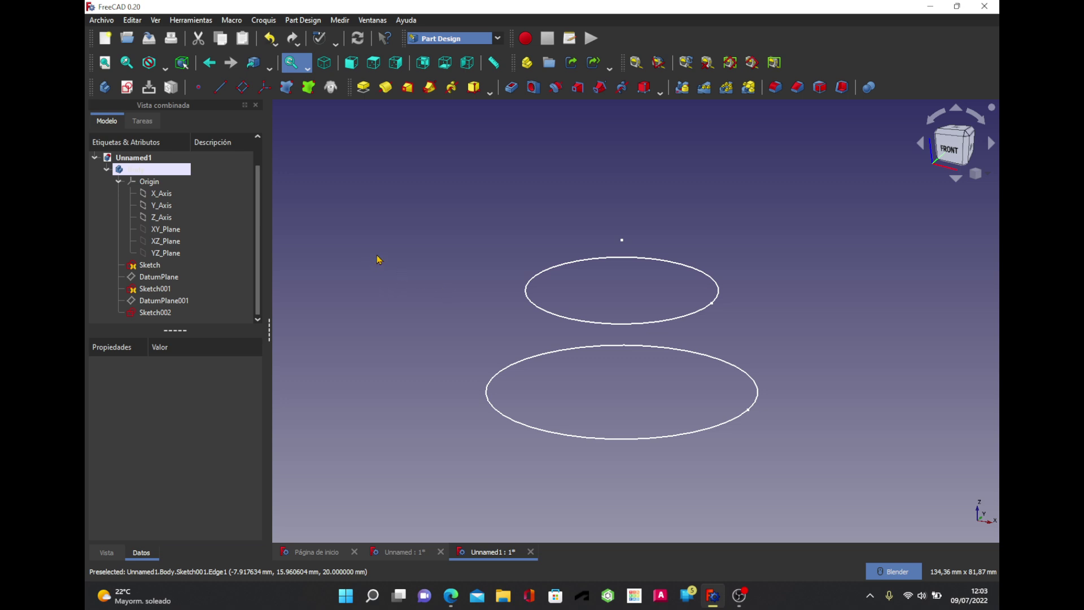
- Start a loft using the lower circle as profile and the upper circle as a section
click(408, 87)
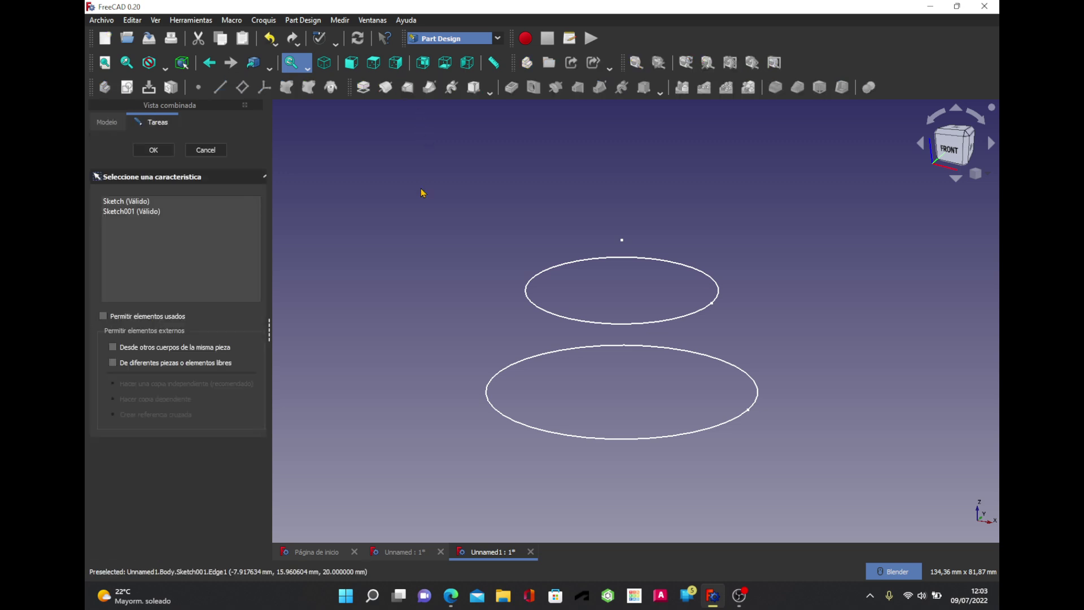
click(516, 367)
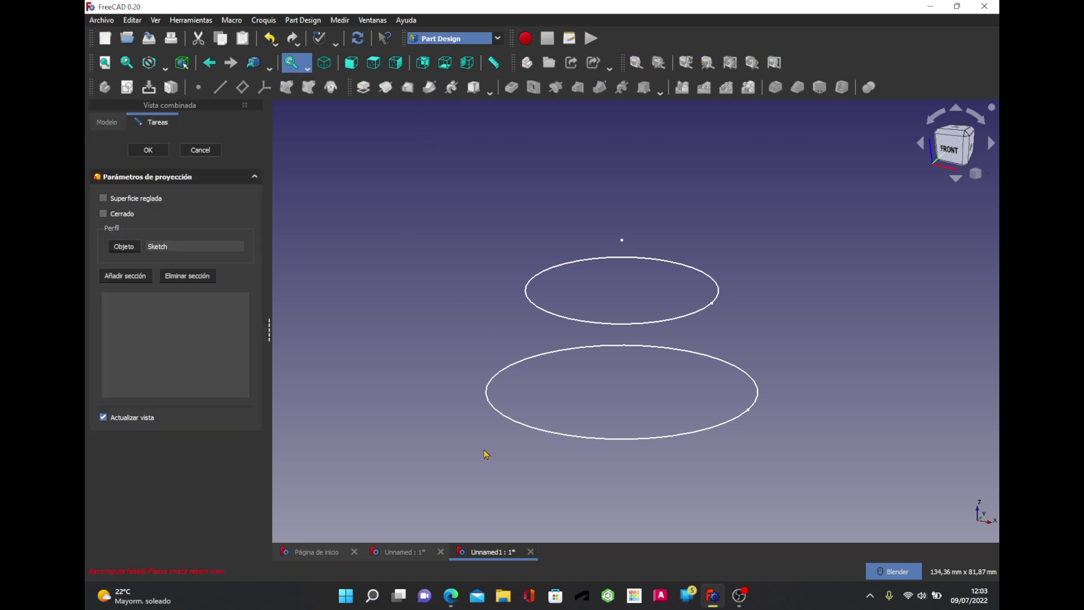
click(130, 276)
click(543, 272)
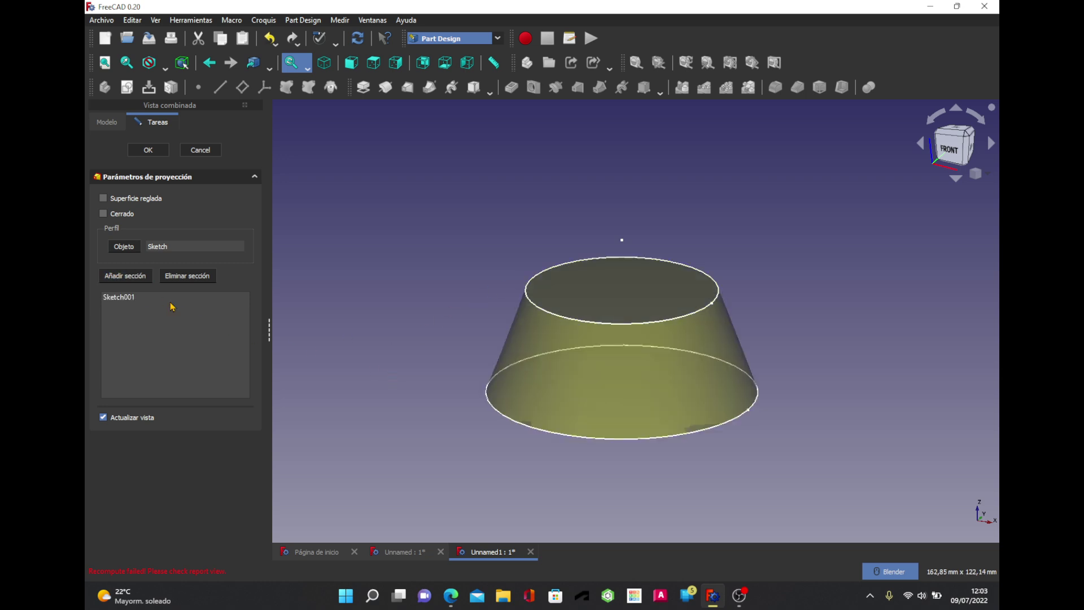
- Toggle Añadir sección off and cancel the loft, discarding its preview
click(123, 277)
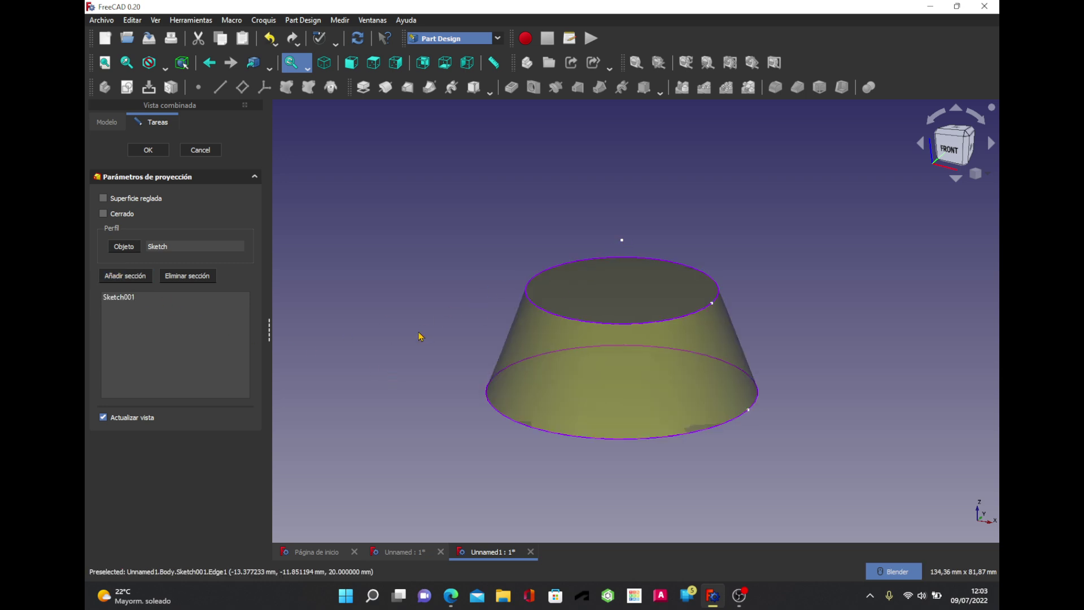
click(121, 277)
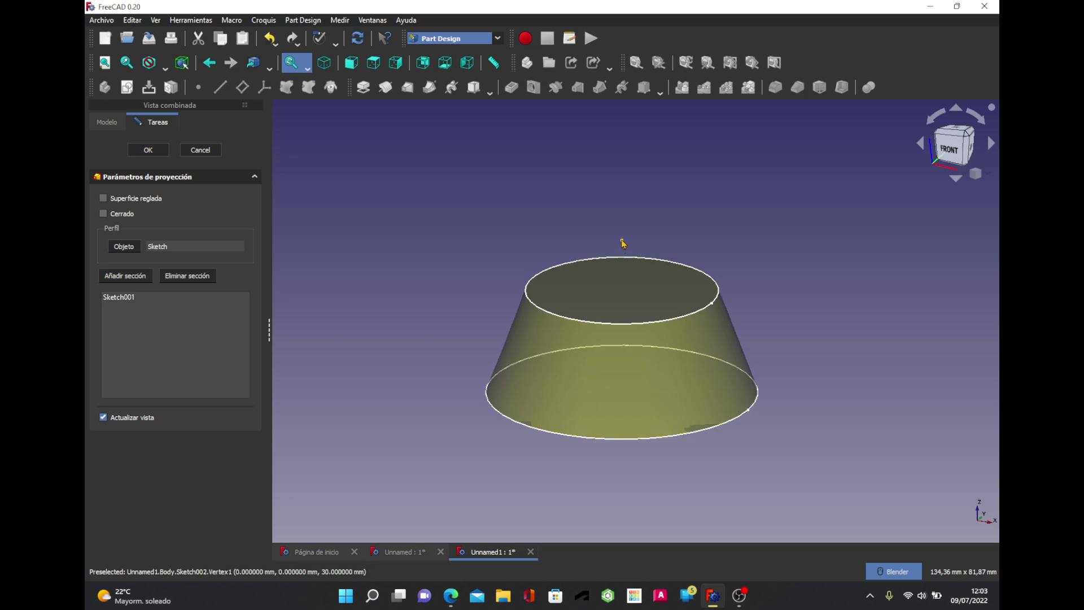
click(176, 281)
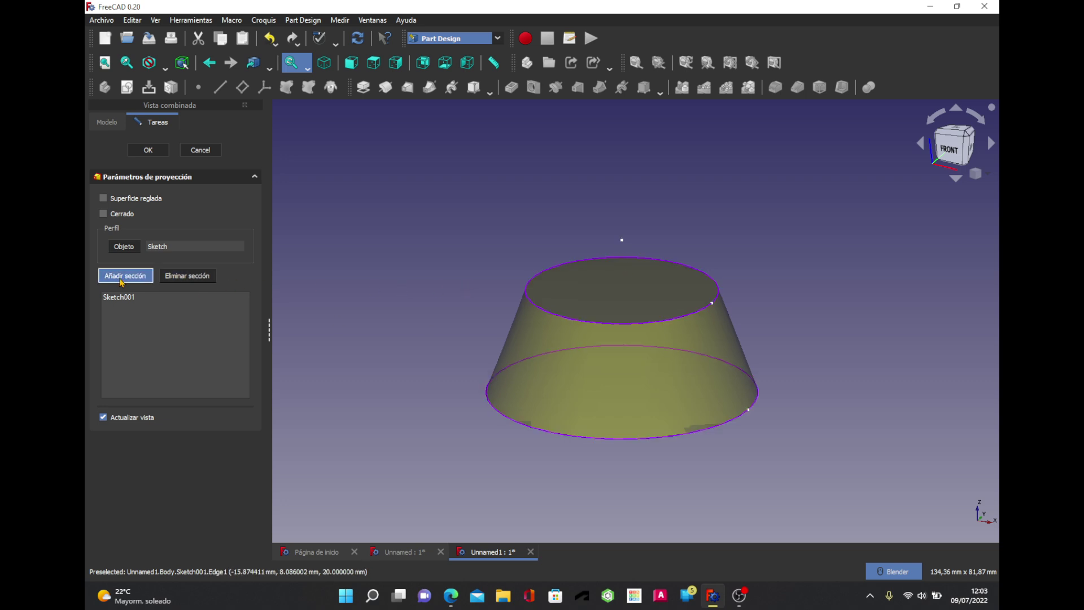
click(201, 151)
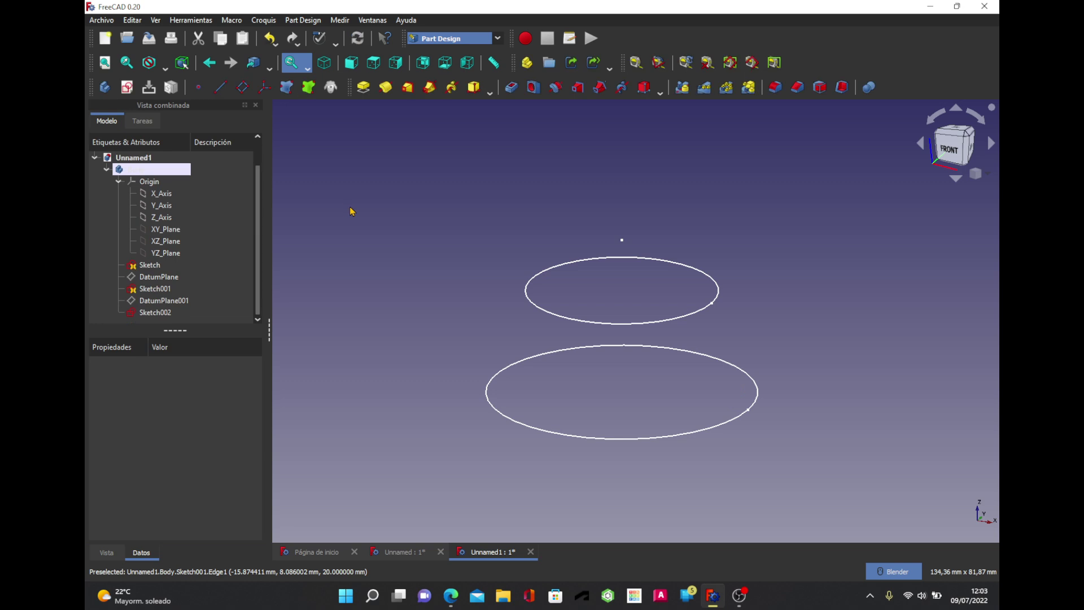
- Loft from Sketch through the Sketch001 ellipse to the Sketch002 apex point, forming a dome
click(407, 87)
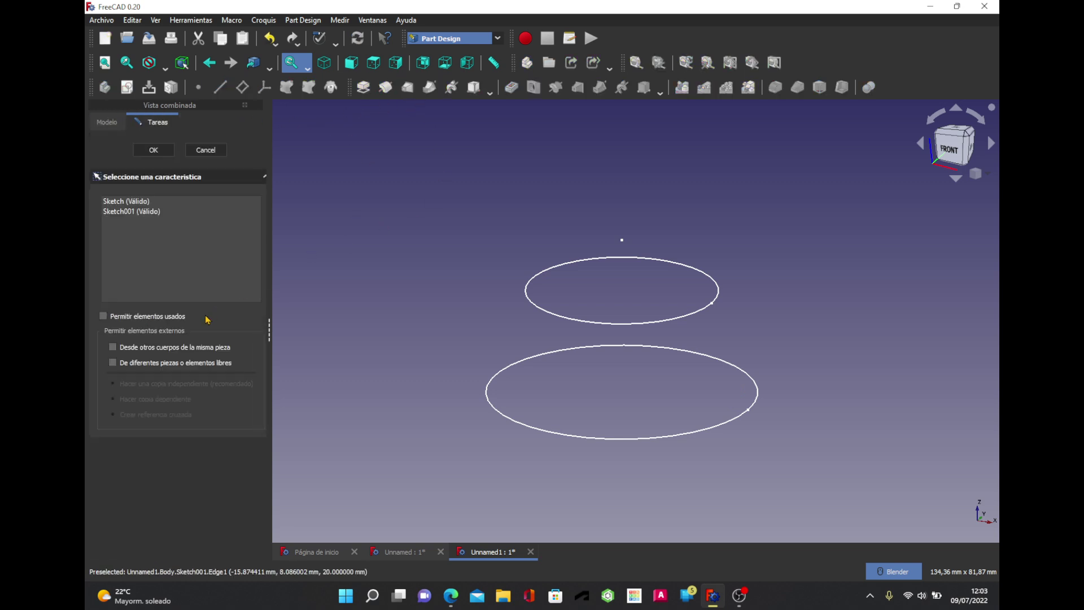
click(518, 364)
click(129, 274)
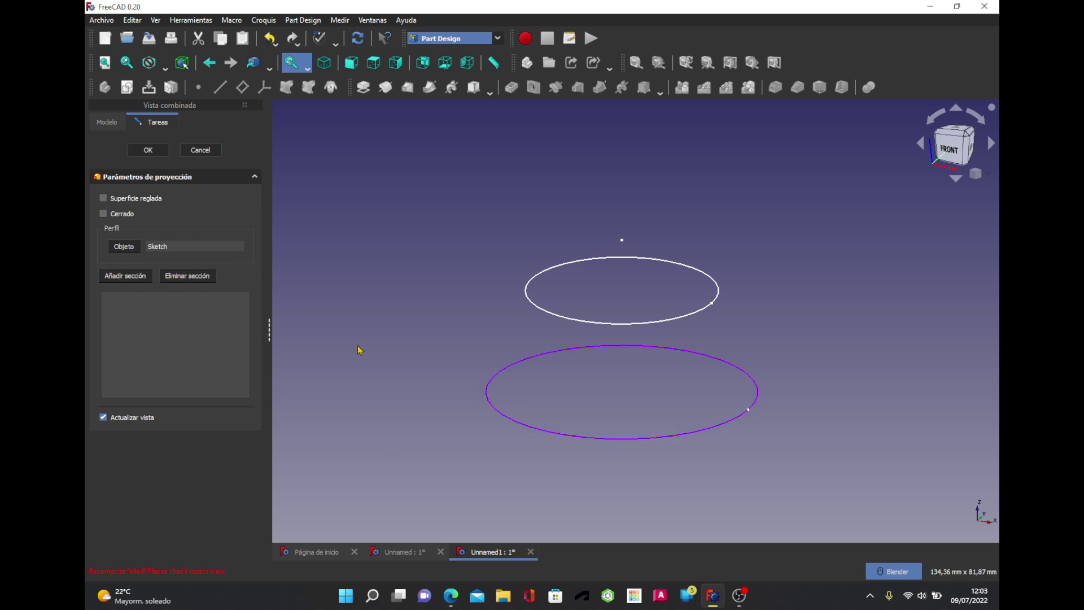
click(561, 266)
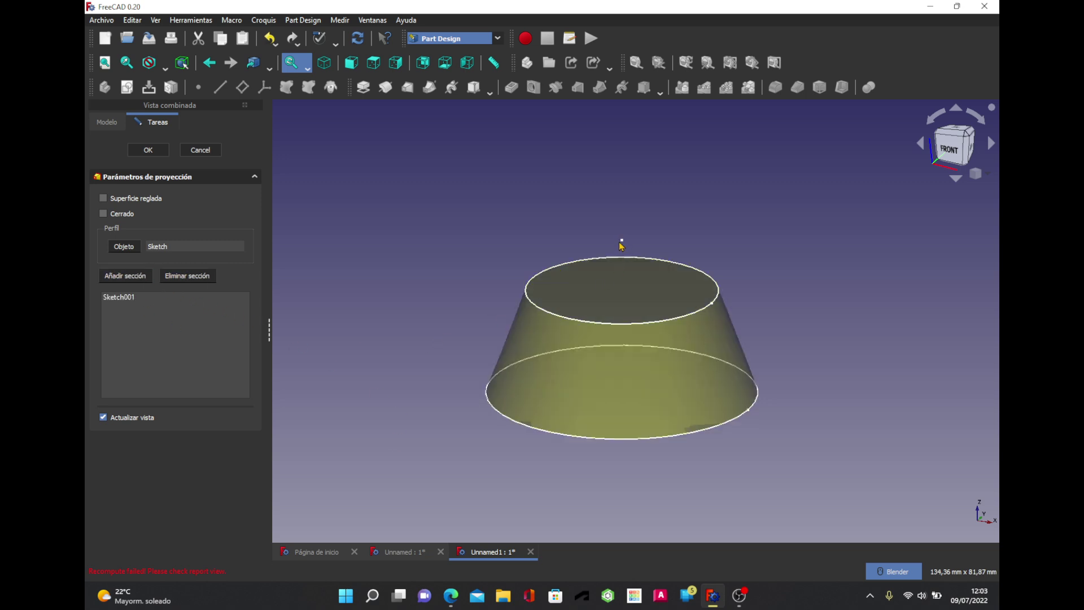
click(621, 241)
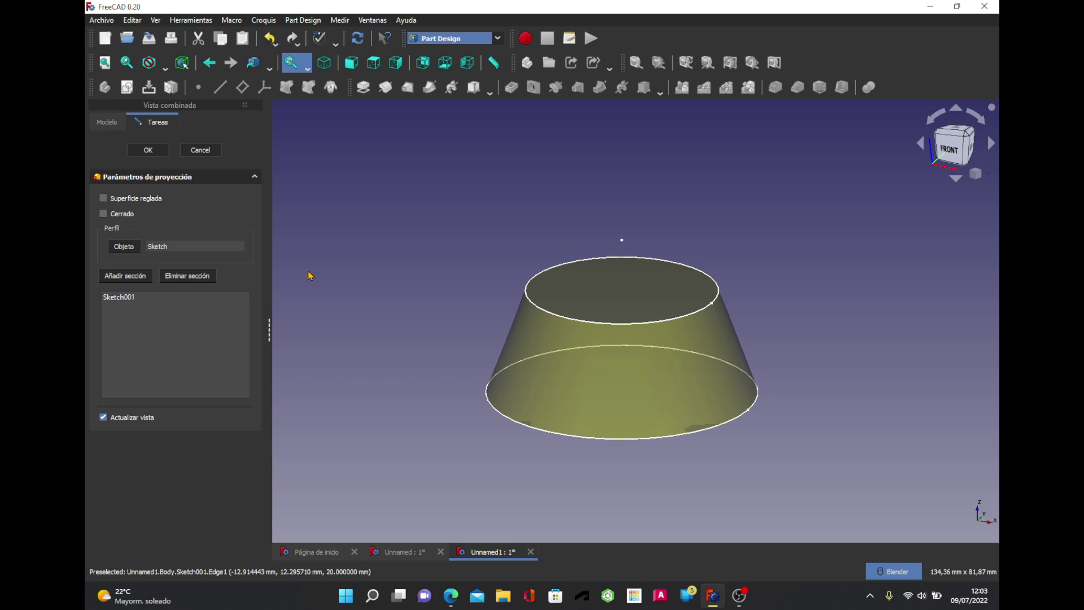
click(141, 281)
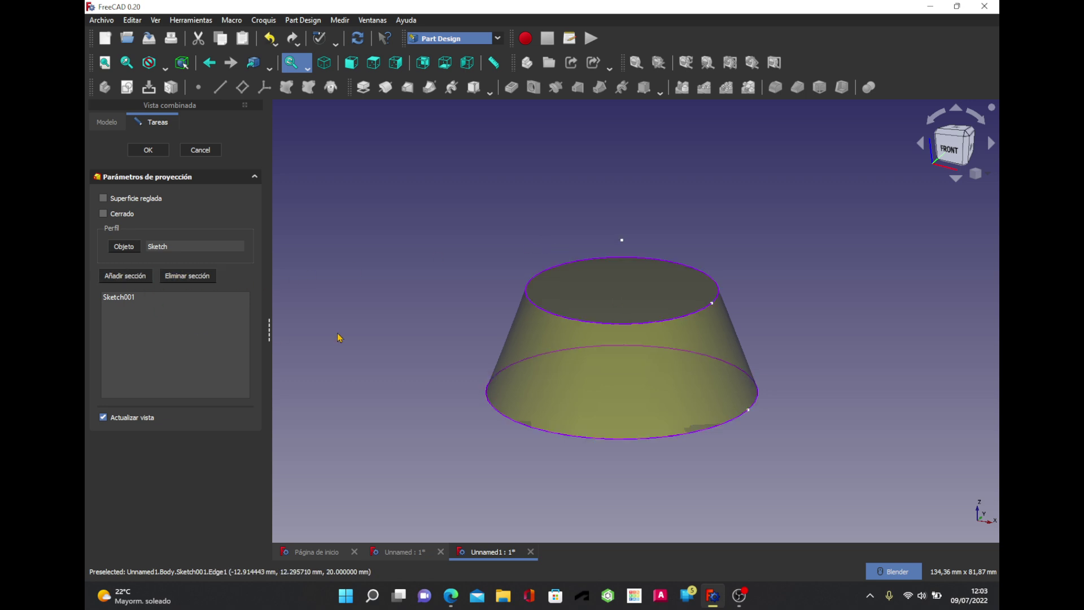
click(622, 241)
mouse_move(753, 347)
middle_down()
mouse_move(815, 343)
mouse_move(794, 320)
mouse_move(750, 333)
mouse_move(644, 383)
mouse_move(634, 414)
mouse_move(825, 380)
mouse_move(860, 336)
middle_up()
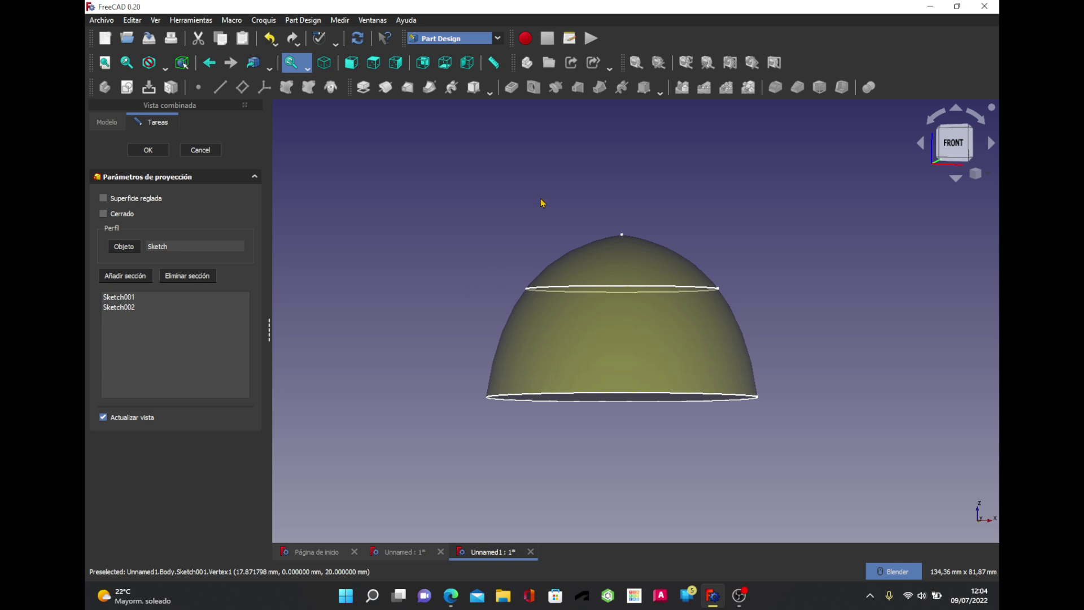
mouse_move(542, 203)
middle_down()
mouse_move(530, 242)
mouse_move(503, 248)
middle_up()
- Try the loft's Ruled surface and Closed options, leaving both unchecked for a smooth dome
key(1)
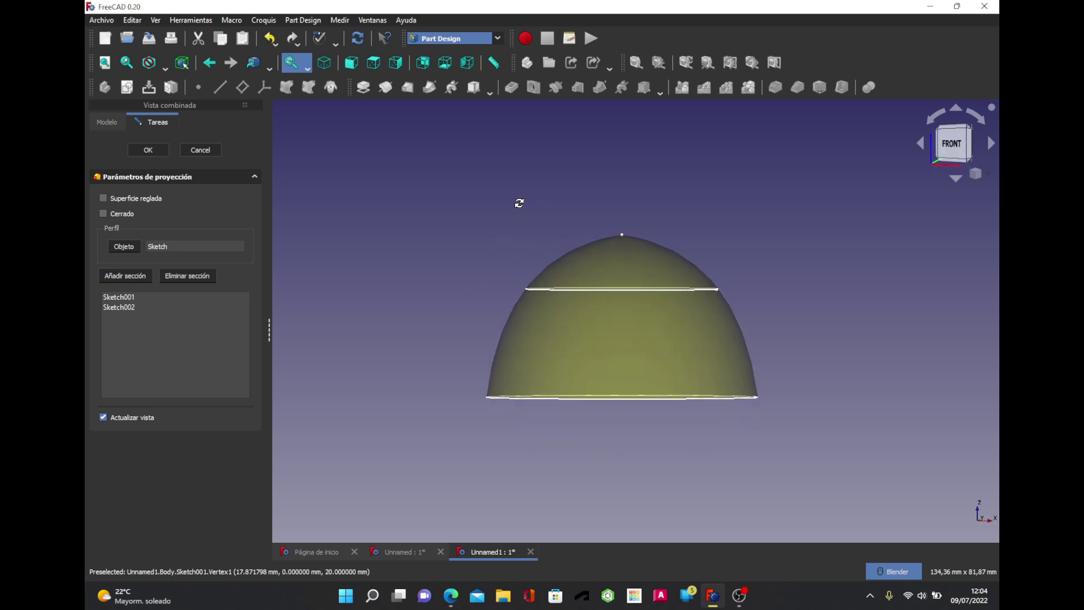
click(138, 198)
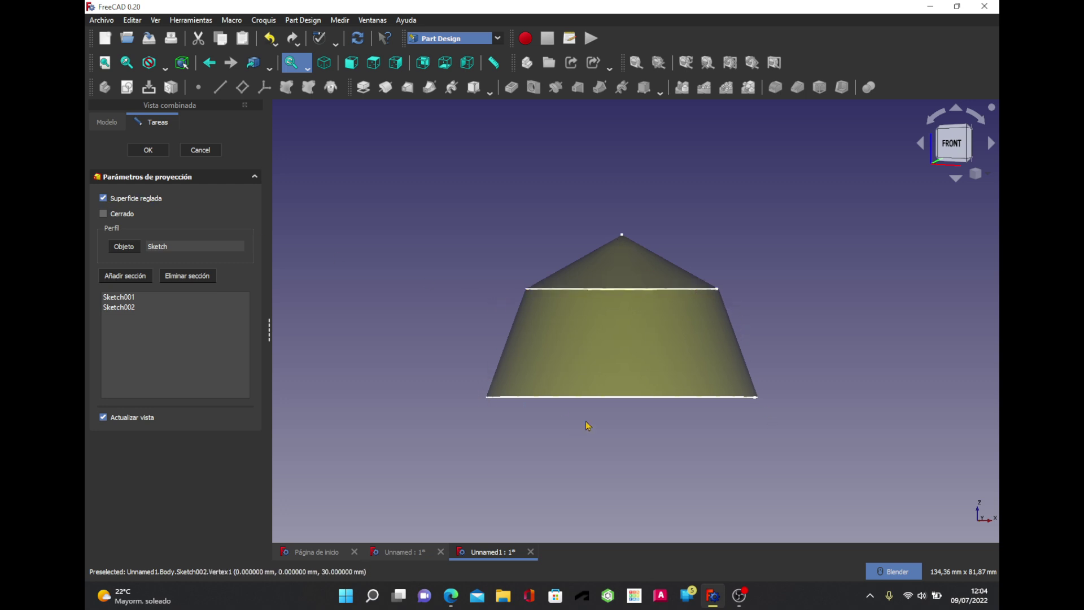
mouse_move(588, 426)
middle_down()
mouse_move(791, 298)
mouse_move(782, 310)
middle_up()
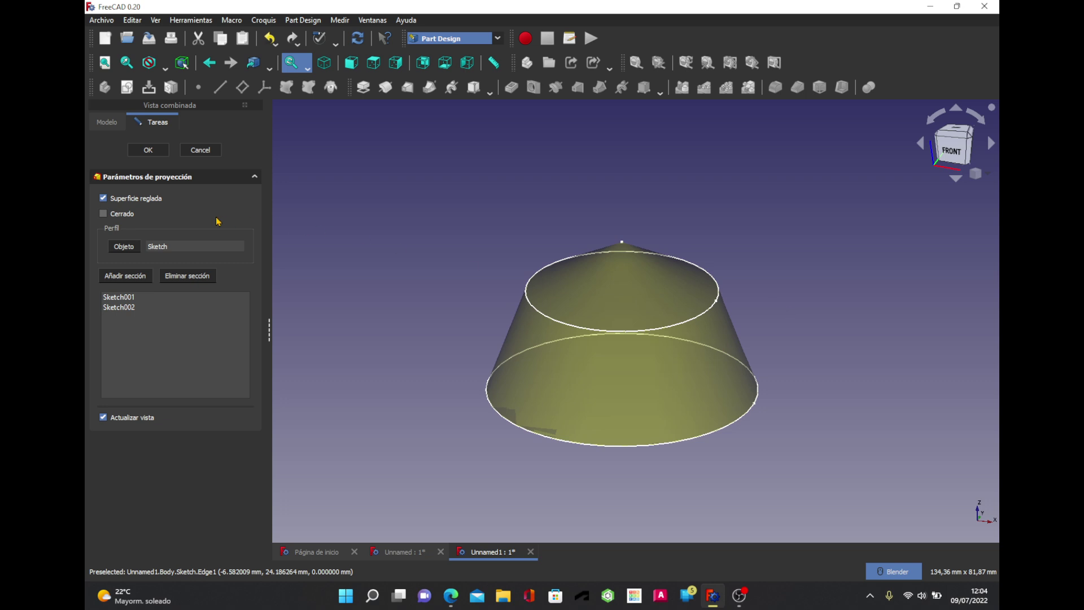
click(137, 203)
click(123, 215)
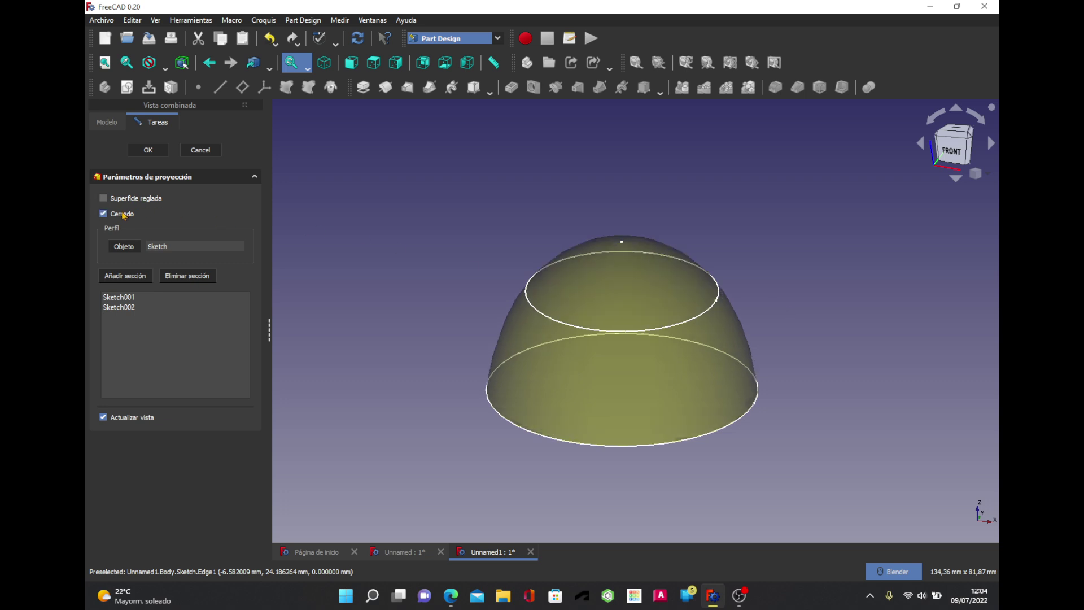
mouse_move(405, 376)
middle_down()
mouse_move(455, 305)
mouse_move(435, 370)
middle_up()
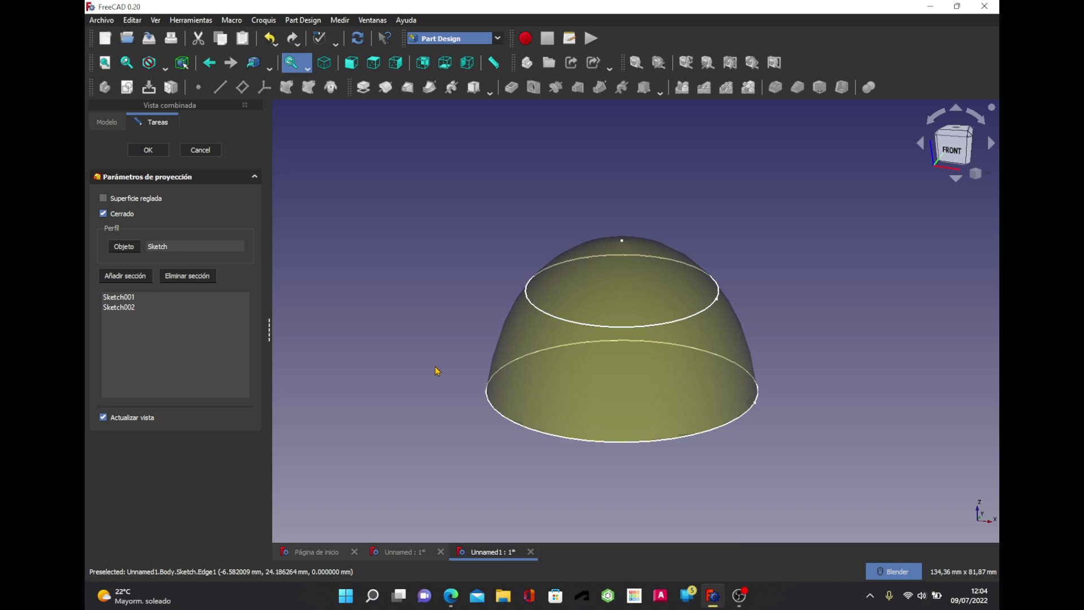
click(124, 218)
mouse_move(458, 353)
middle_down()
mouse_move(460, 303)
mouse_move(437, 365)
mouse_move(446, 334)
middle_up()
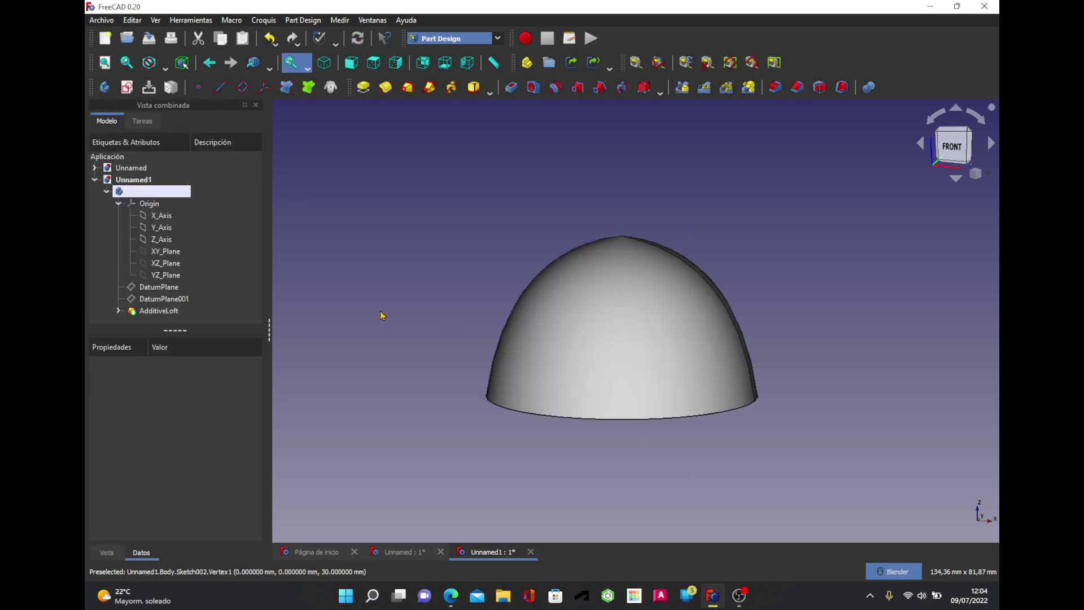
- Orbit to the dome's underside and select its flat circular base face
mouse_move(790, 265)
middle_down()
mouse_move(798, 281)
mouse_move(773, 327)
mouse_move(777, 254)
mouse_move(734, 259)
mouse_move(730, 278)
mouse_move(765, 164)
mouse_move(804, 356)
mouse_move(826, 230)
mouse_move(834, 341)
mouse_move(791, 431)
mouse_move(796, 446)
middle_up()
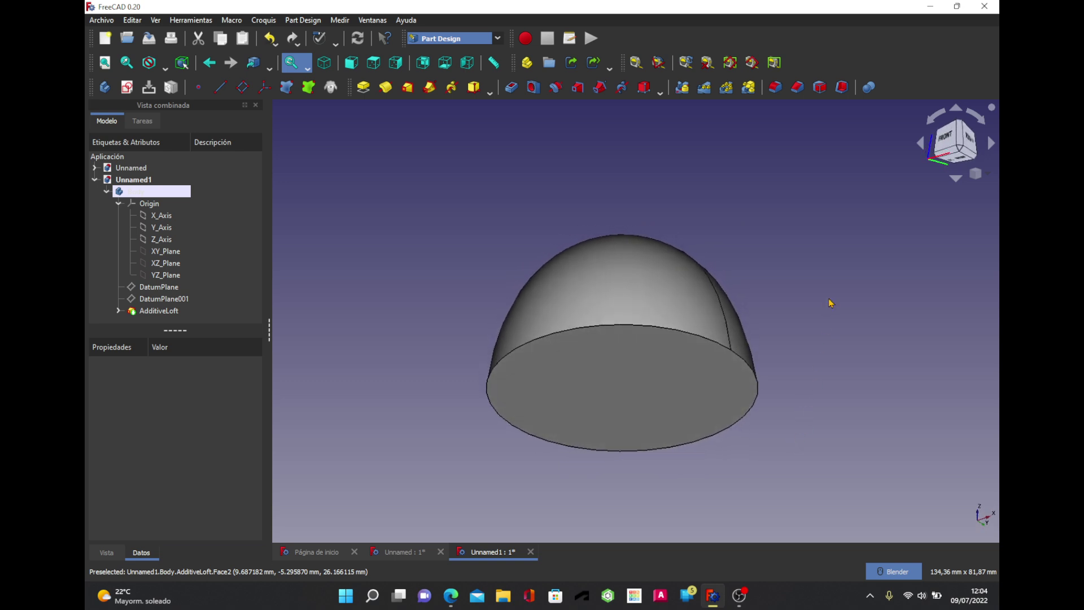
mouse_move(830, 302)
middle_down()
mouse_move(787, 281)
mouse_move(679, 273)
mouse_move(822, 399)
mouse_move(868, 238)
middle_up()
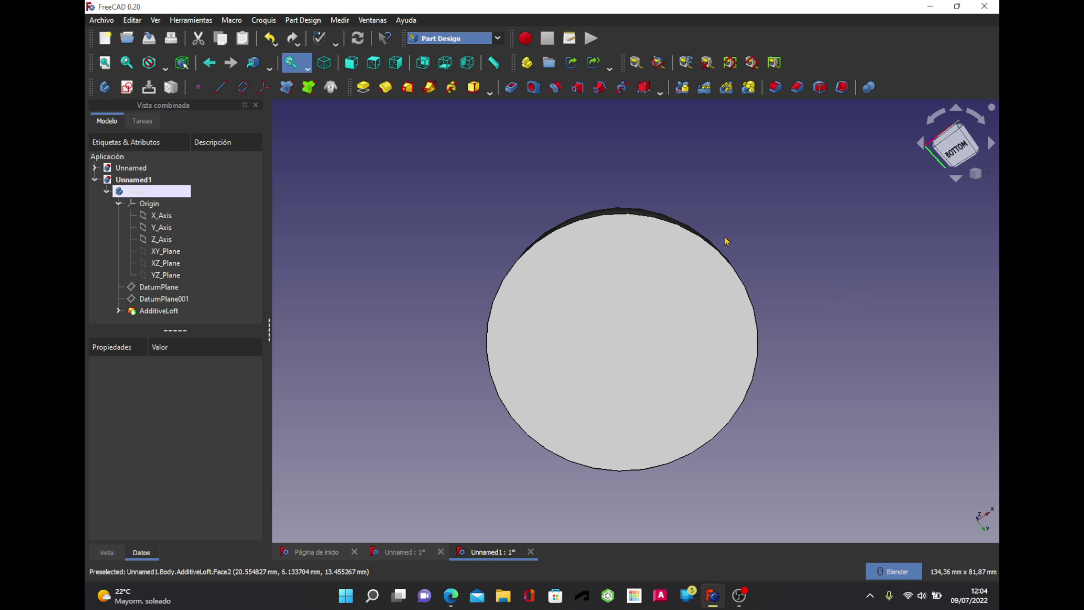
click(652, 278)
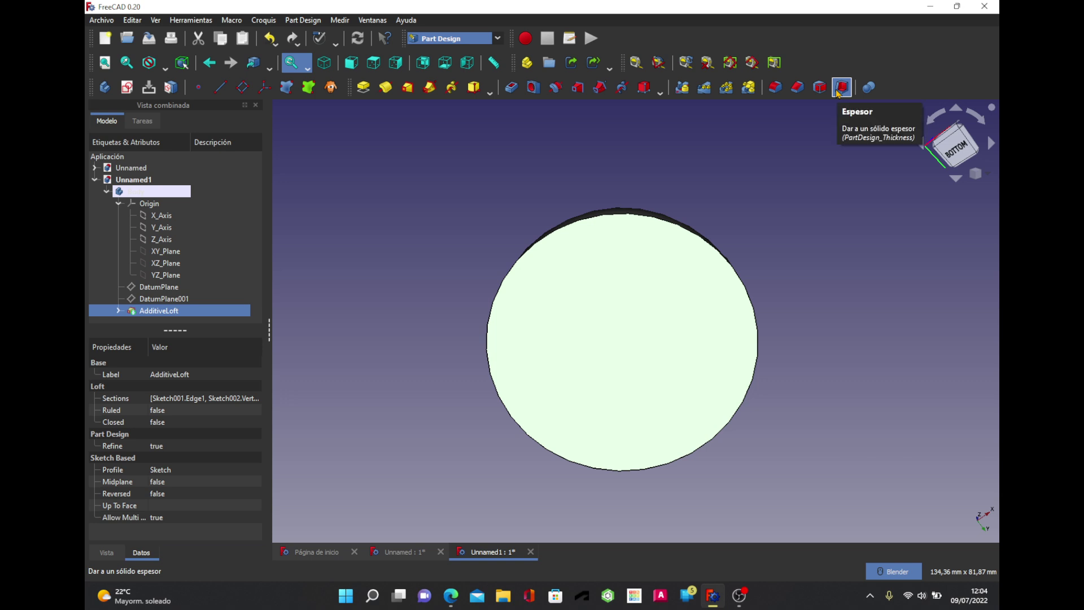
- Start a Thickness on the base face, trying a 0,5 mm inward wall
click(838, 88)
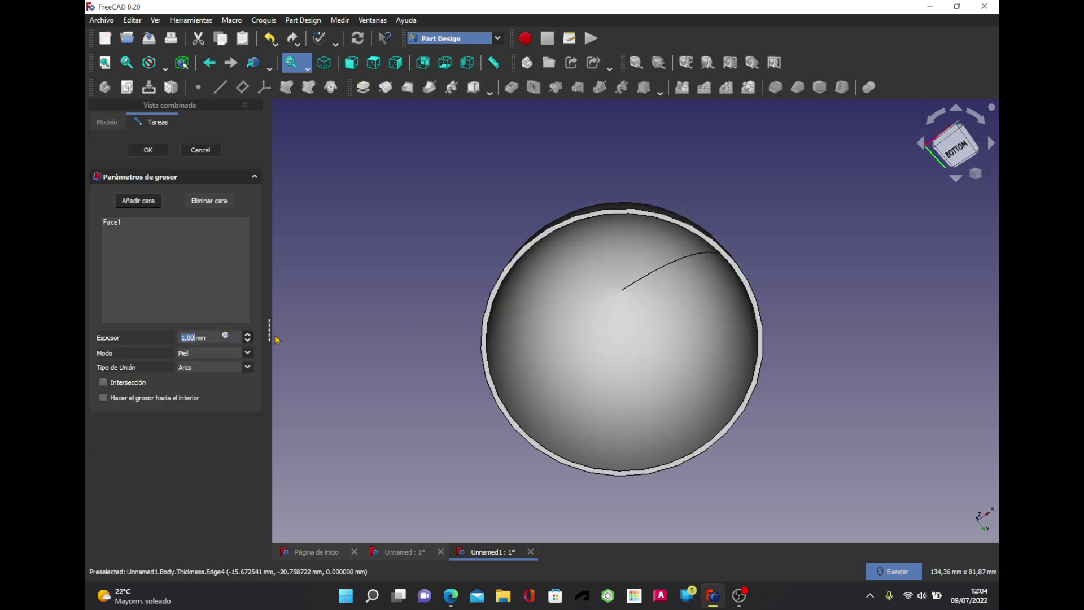
click(133, 400)
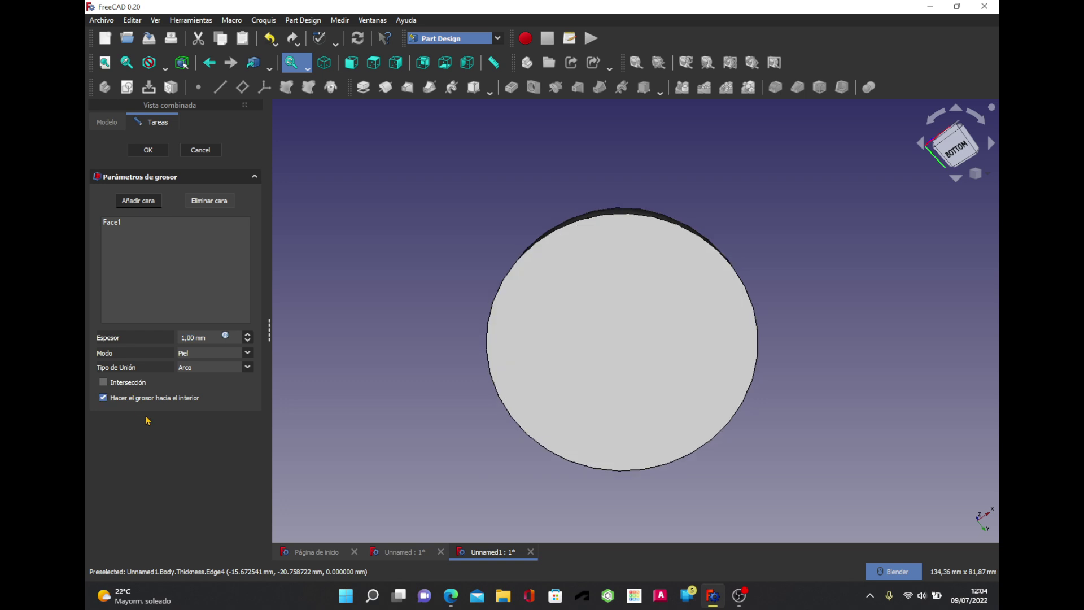
drag(196, 338, 143, 342)
text(,5)
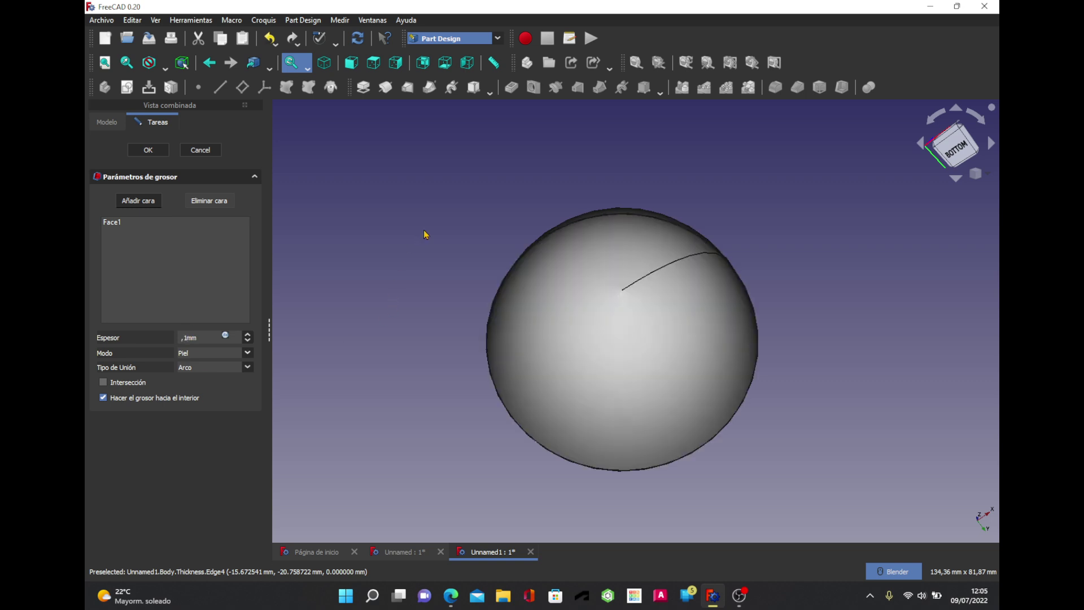
mouse_move(424, 235)
middle_down()
mouse_move(463, 168)
mouse_move(254, 323)
middle_up()
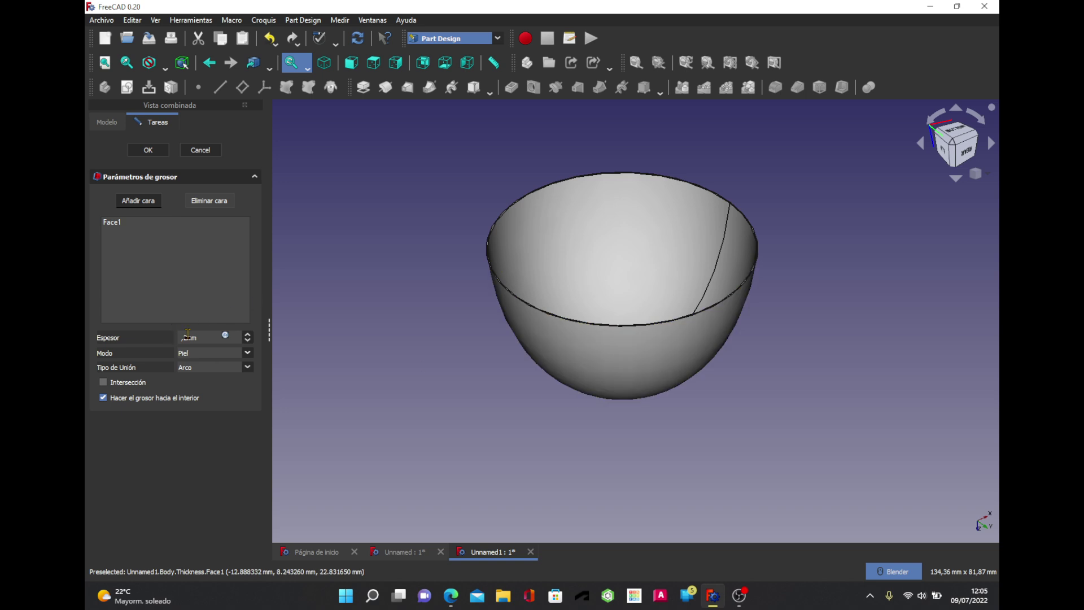
- Change the shell to a 1 mm wall thickened outward
click(123, 399)
triple_click(197, 338)
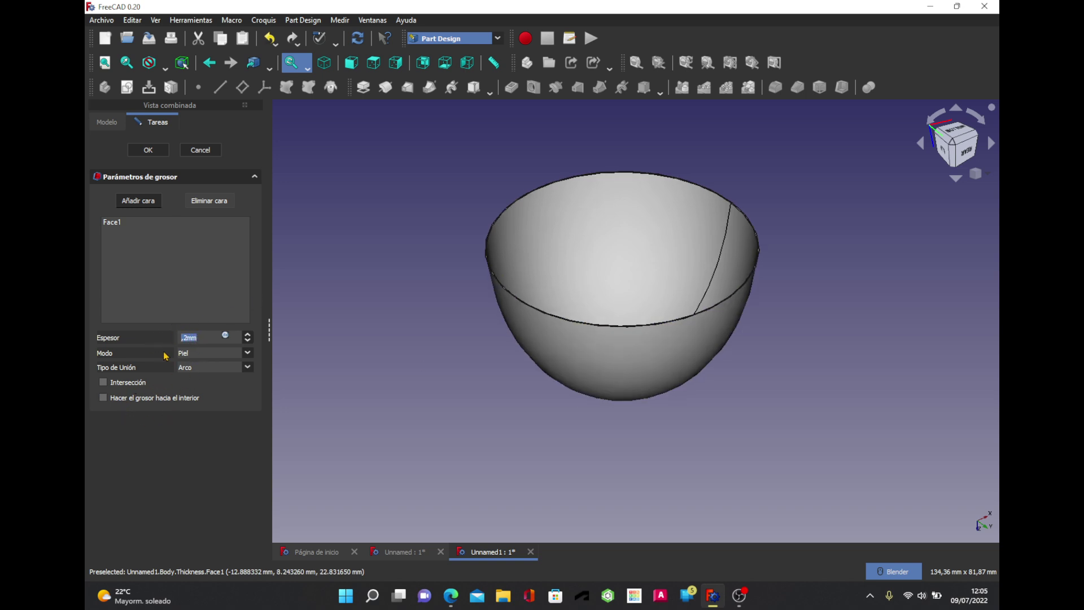
text(1)
key(Return)
mouse_move(412, 283)
middle_down()
mouse_move(391, 414)
mouse_move(412, 336)
mouse_move(407, 421)
mouse_move(501, 416)
mouse_move(600, 368)
mouse_move(479, 356)
mouse_move(397, 390)
middle_up()
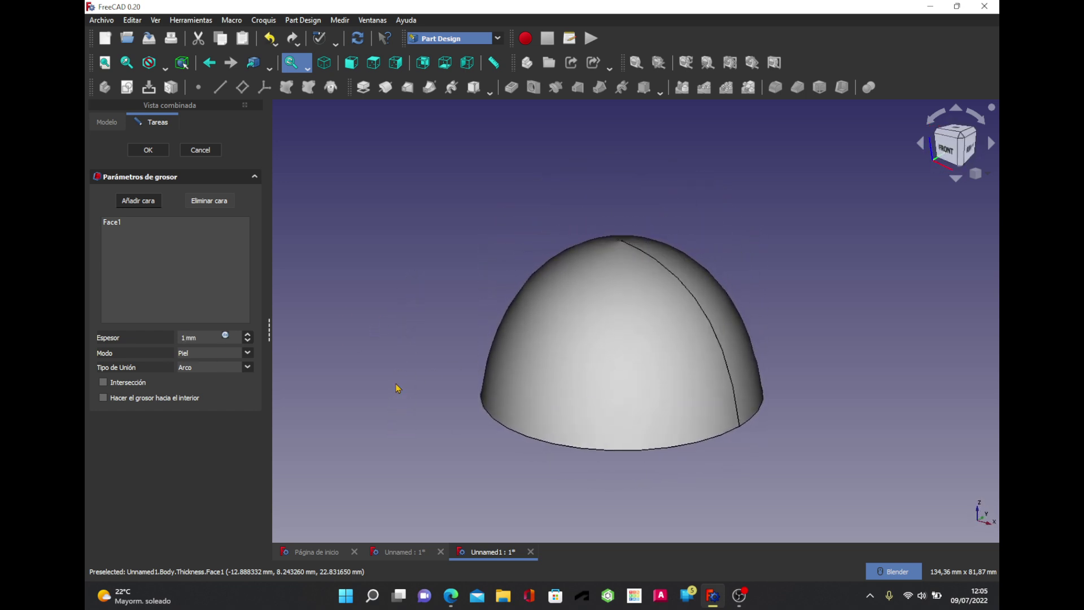
- Cancel the Thickness shell and re-expand the Body to list its features
click(208, 153)
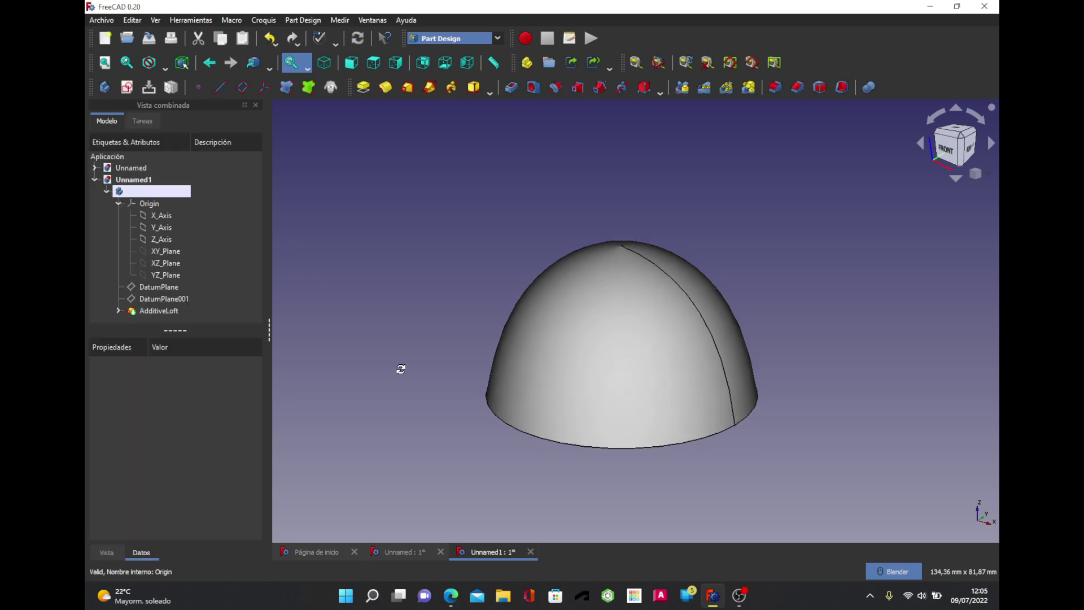
mouse_move(400, 368)
middle_down()
mouse_move(435, 249)
mouse_move(408, 381)
middle_up()
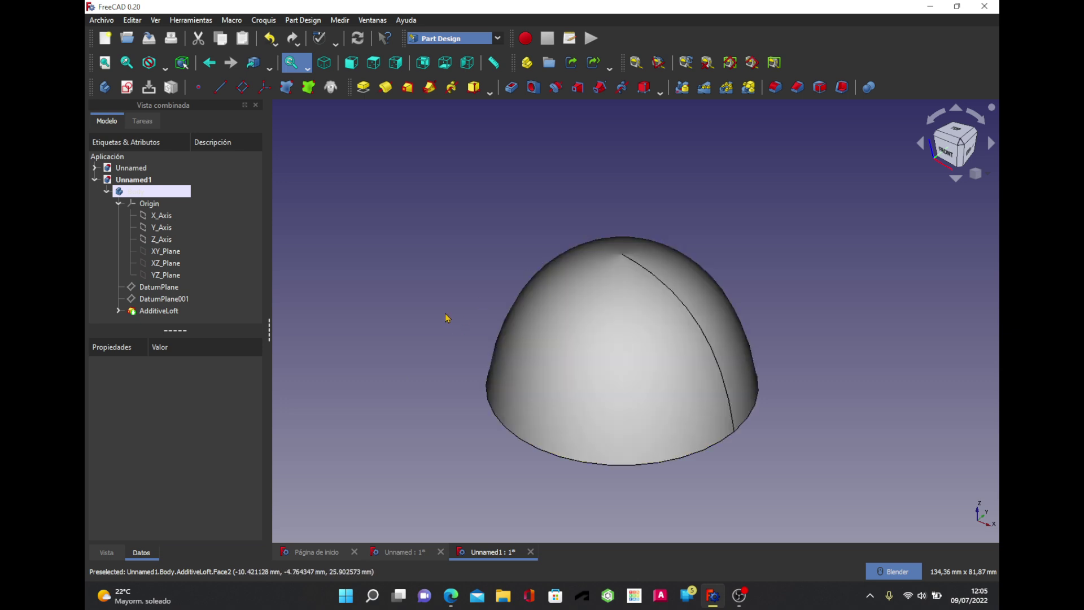
middle_drag(456, 307, 423, 390)
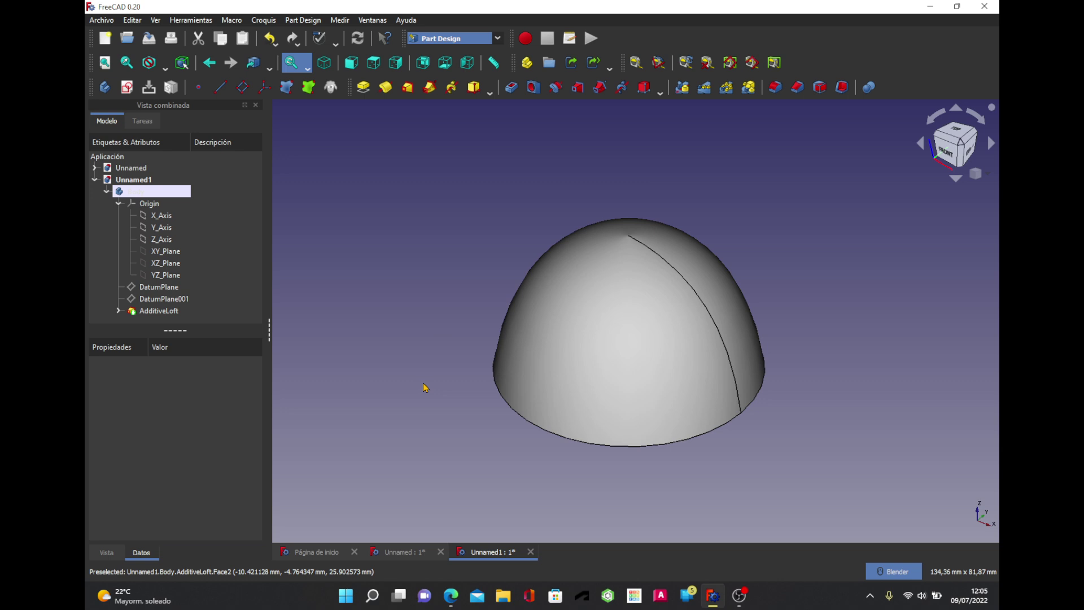
click(109, 193)
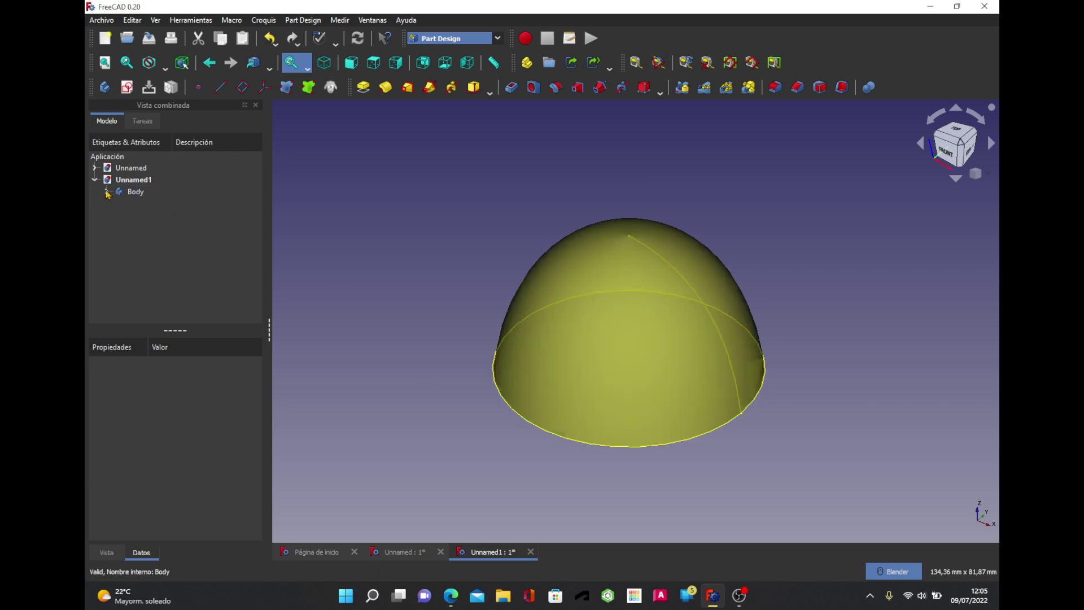
click(107, 192)
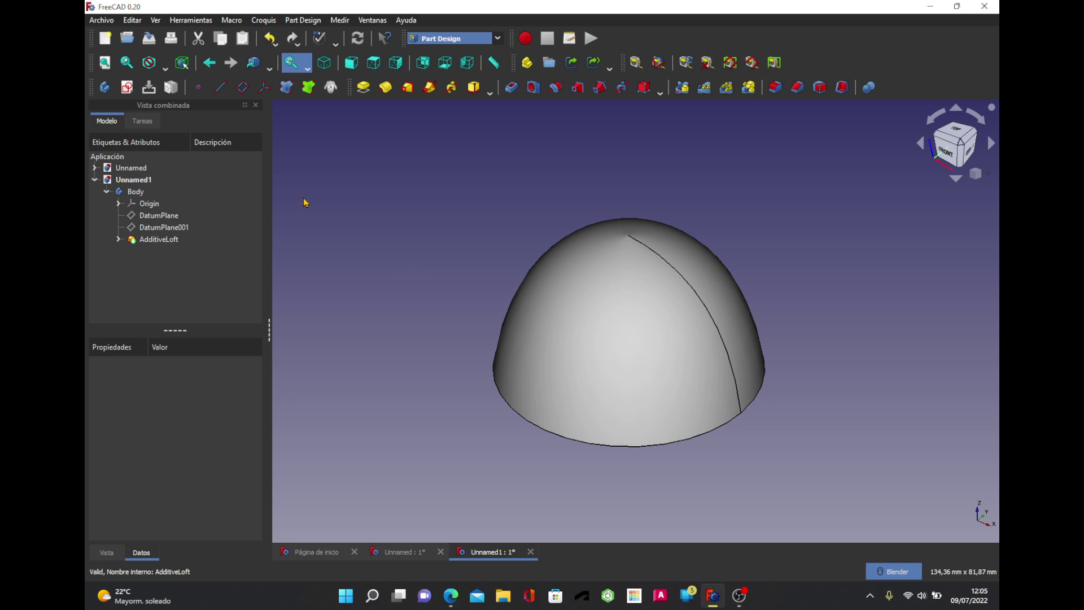
- Create Sketch003 on the XY_Plane, view it from Top, and turn its section view off
click(126, 87)
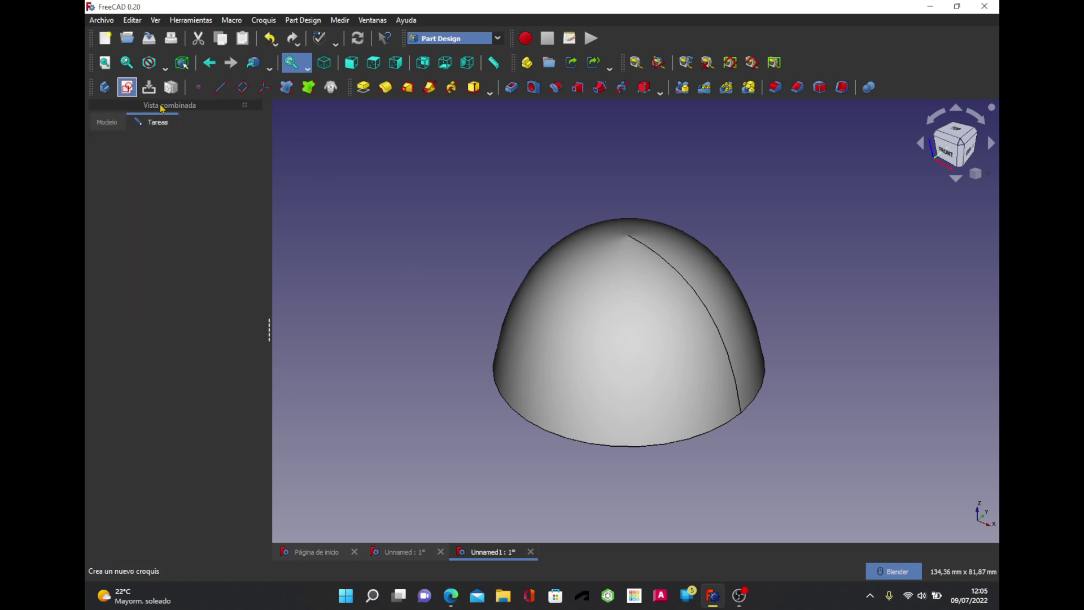
click(423, 365)
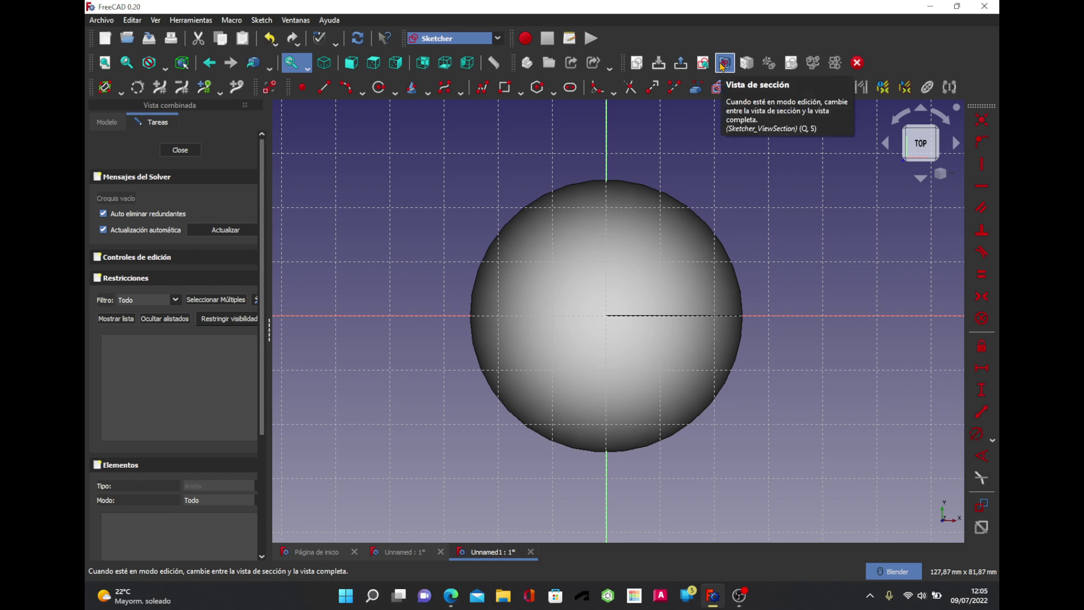
click(721, 64)
middle_drag(790, 488, 792, 361)
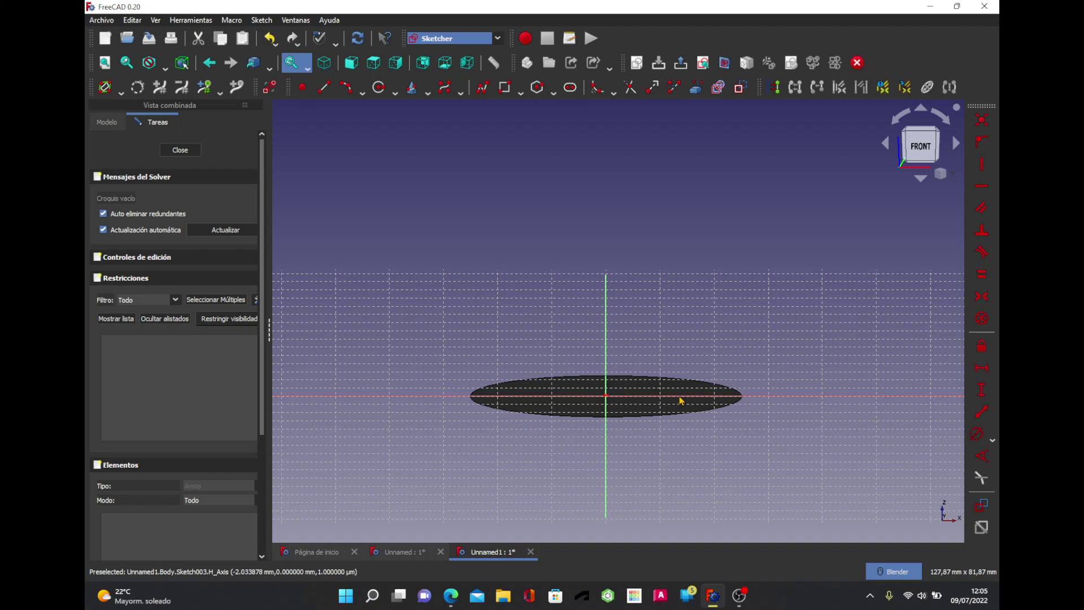
mouse_move(680, 399)
middle_down()
mouse_move(733, 327)
mouse_move(937, 166)
middle_up()
click(918, 144)
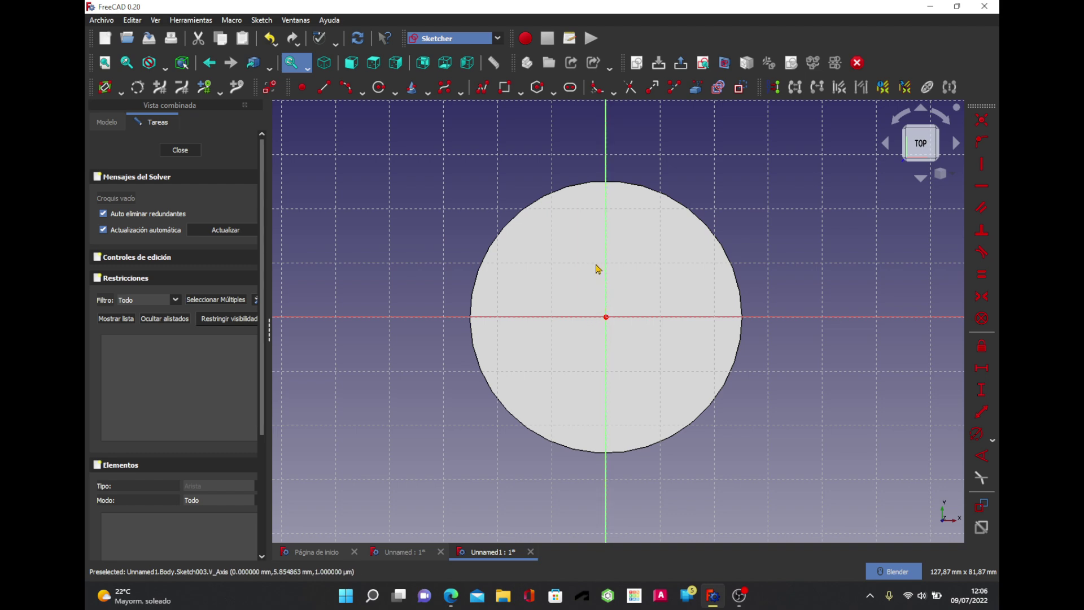
click(725, 64)
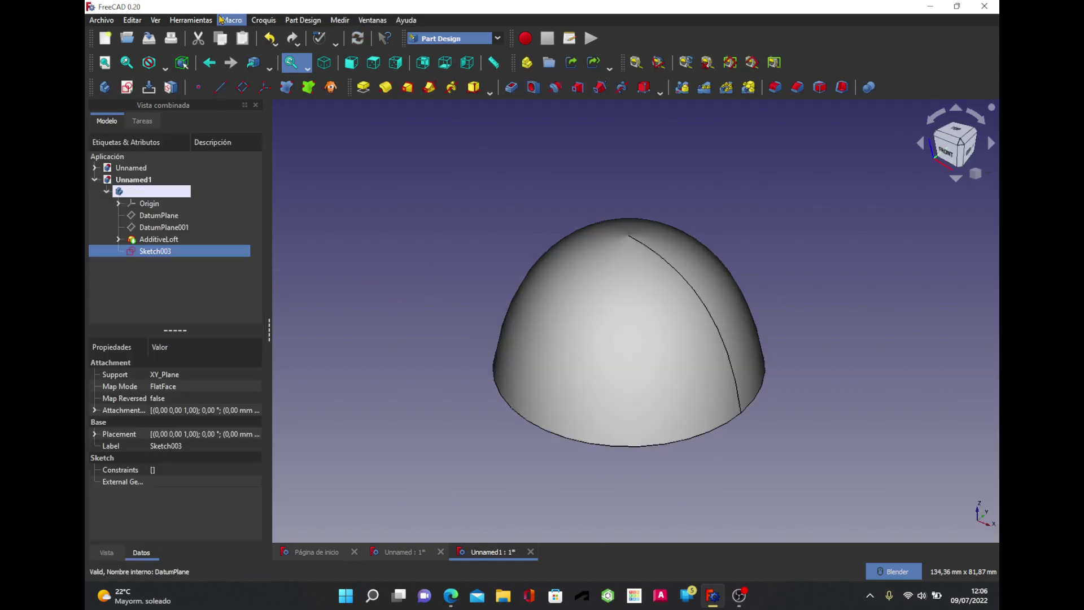
click(197, 20)
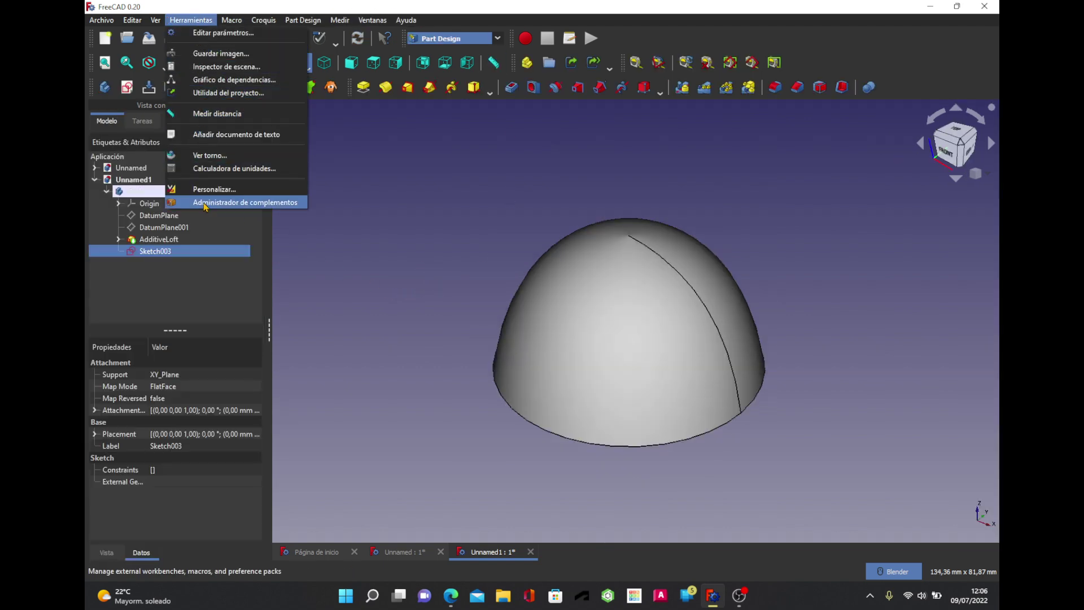
click(224, 195)
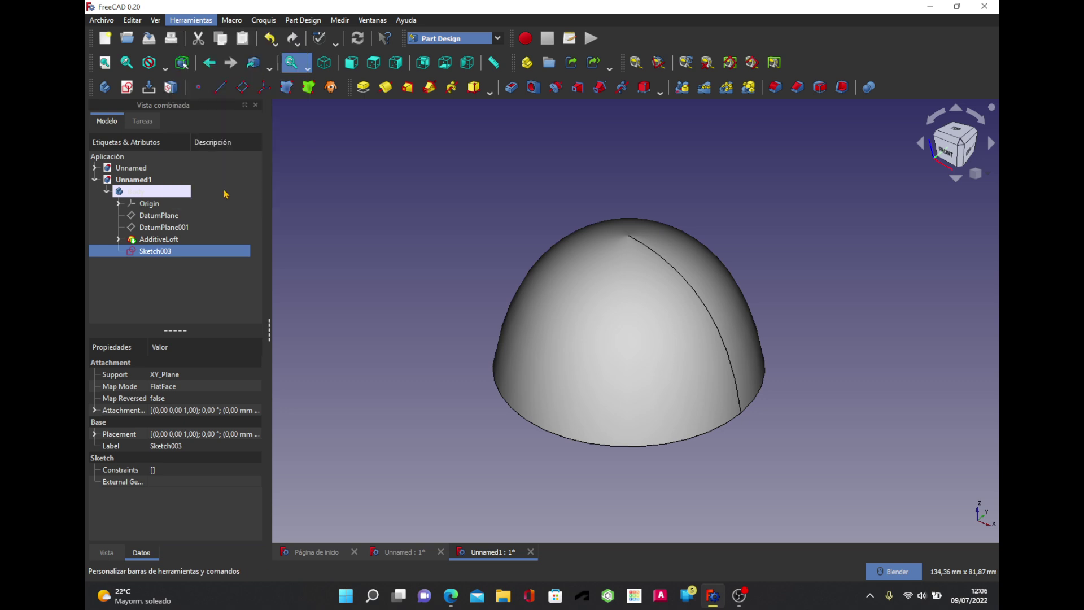
click(733, 175)
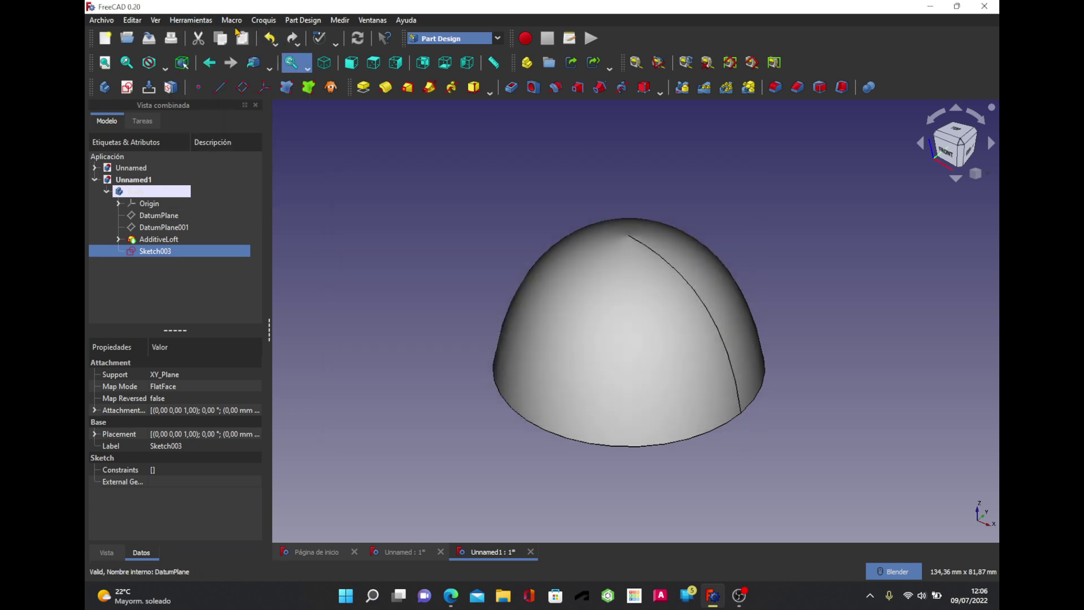
click(132, 19)
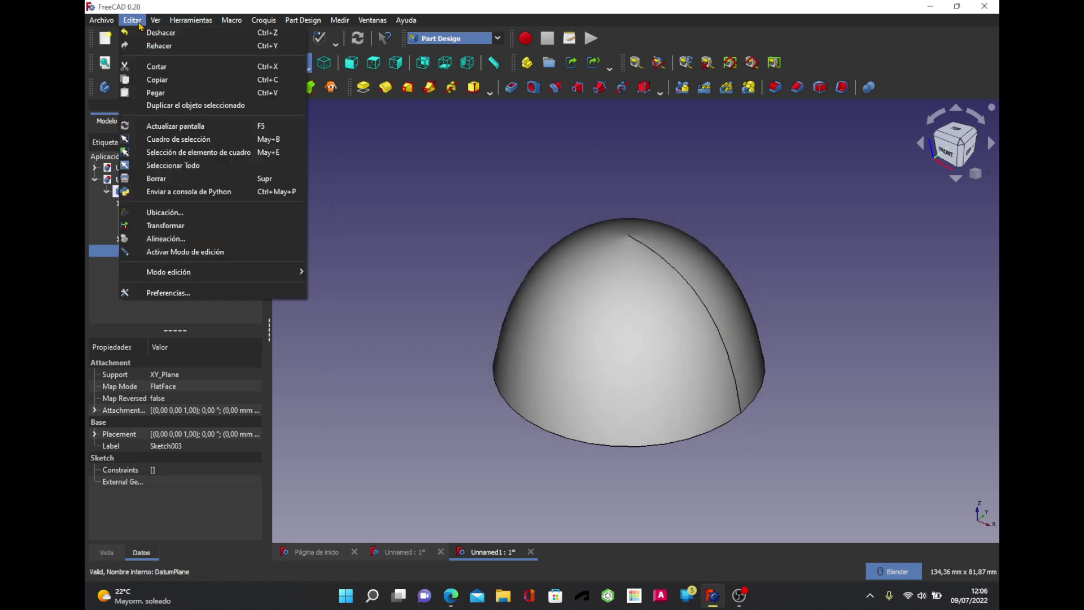
click(175, 292)
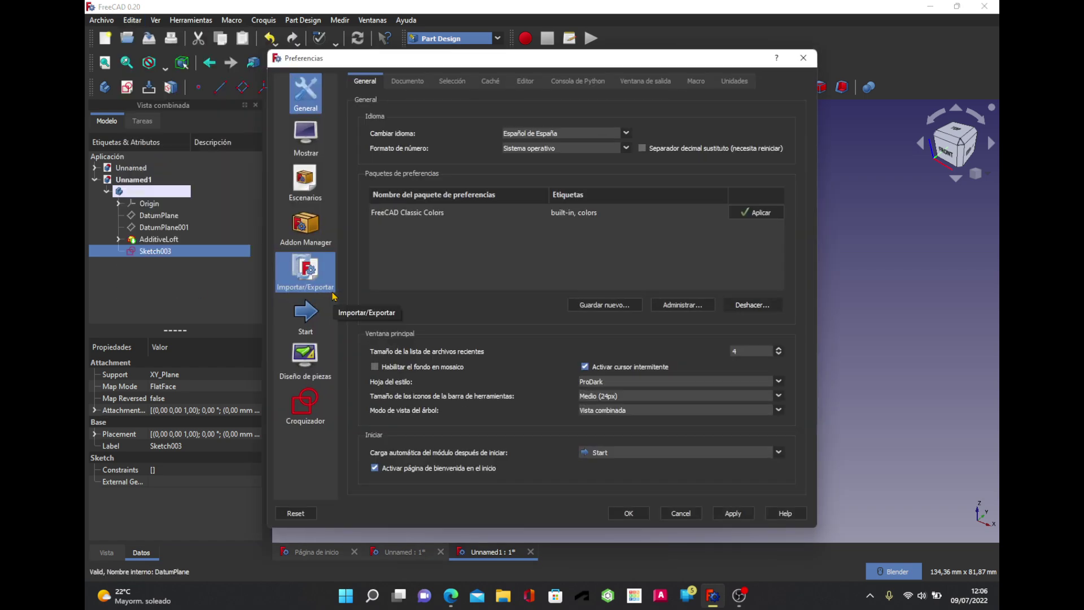
click(311, 418)
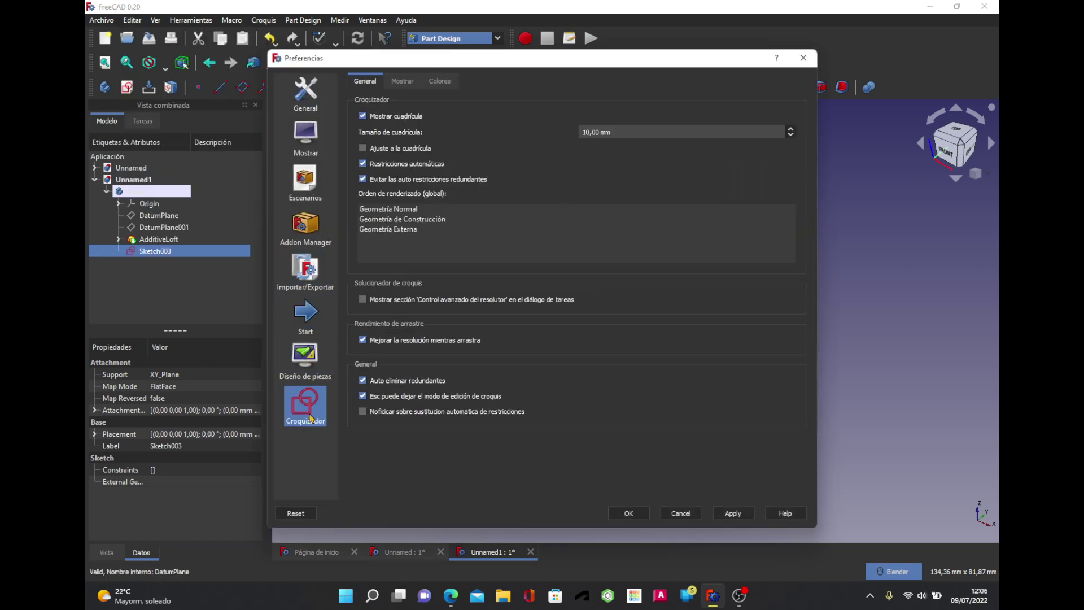
click(407, 83)
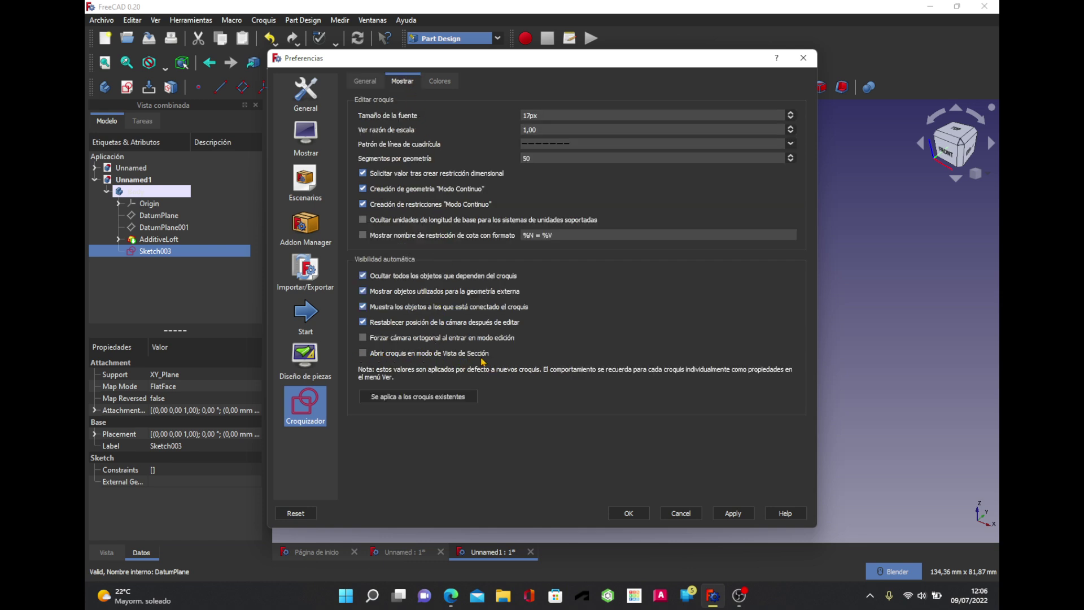
click(363, 354)
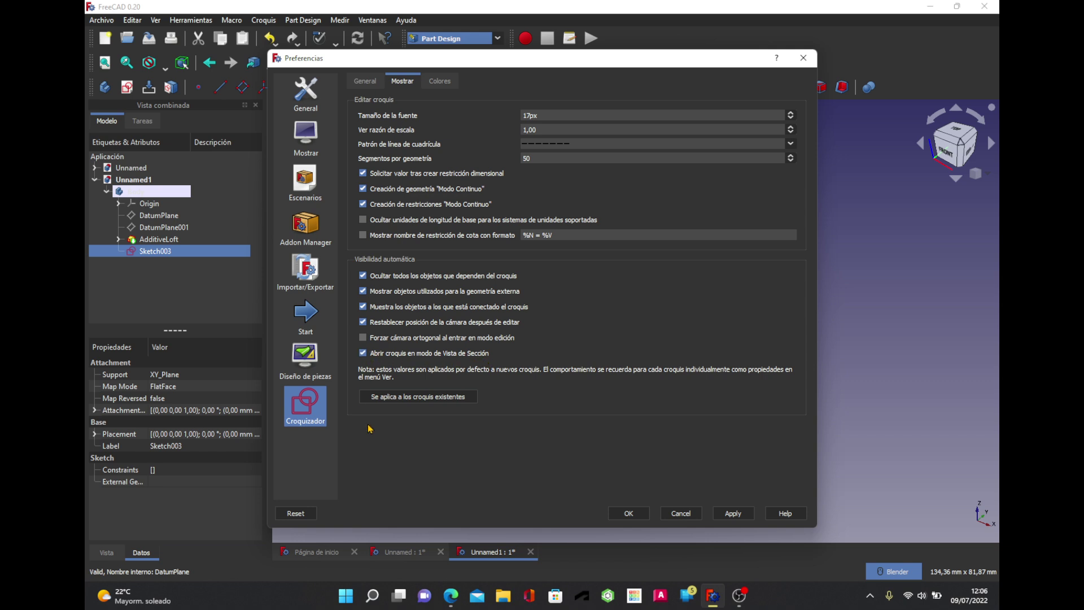
click(363, 354)
drag(705, 59, 672, 158)
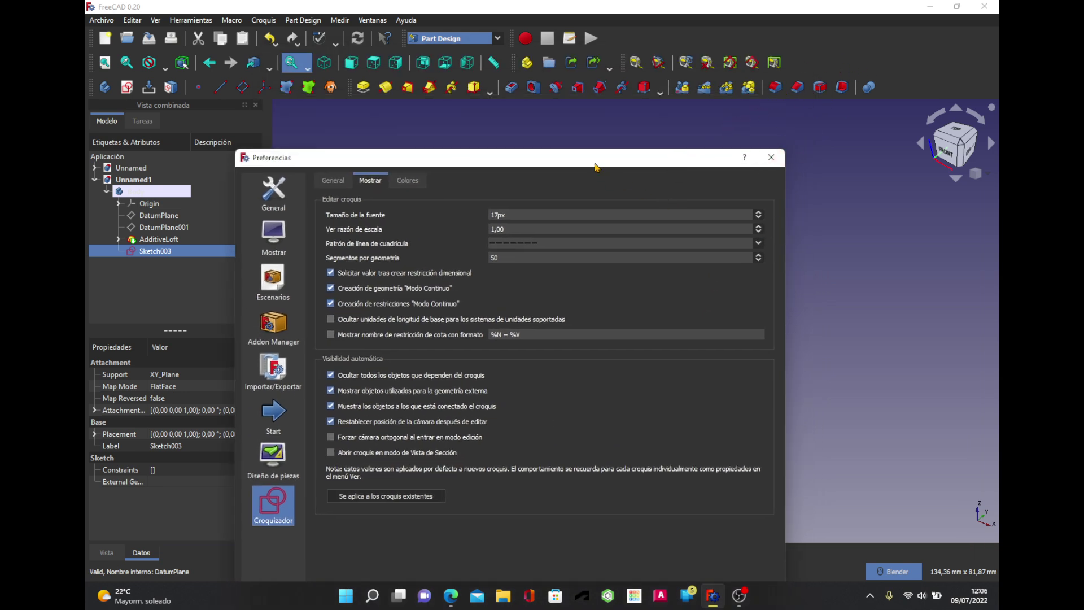
drag(595, 164, 629, 75)
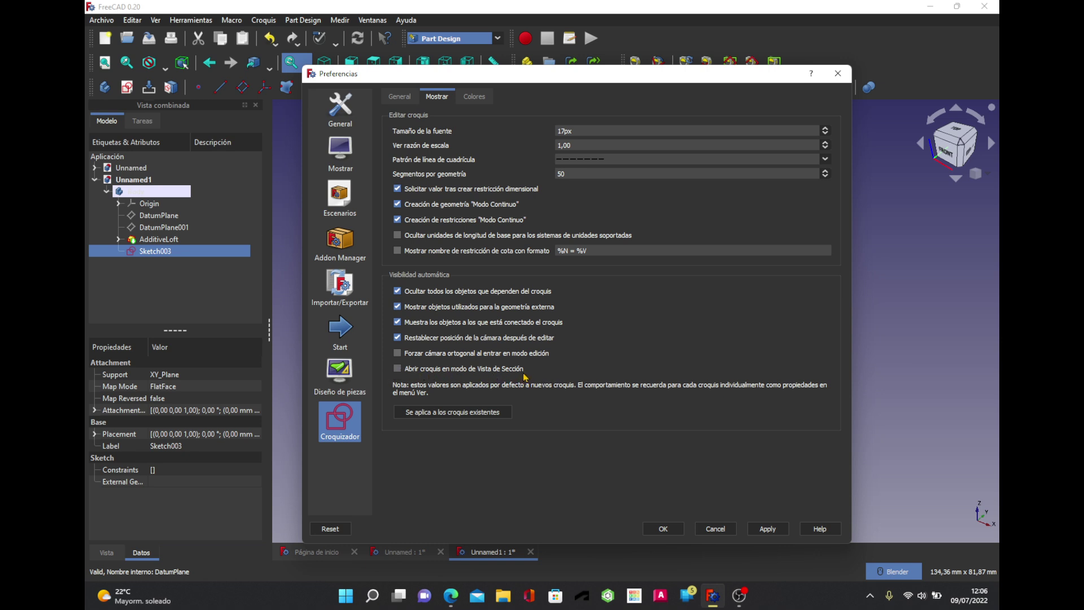
click(475, 98)
click(437, 99)
click(405, 101)
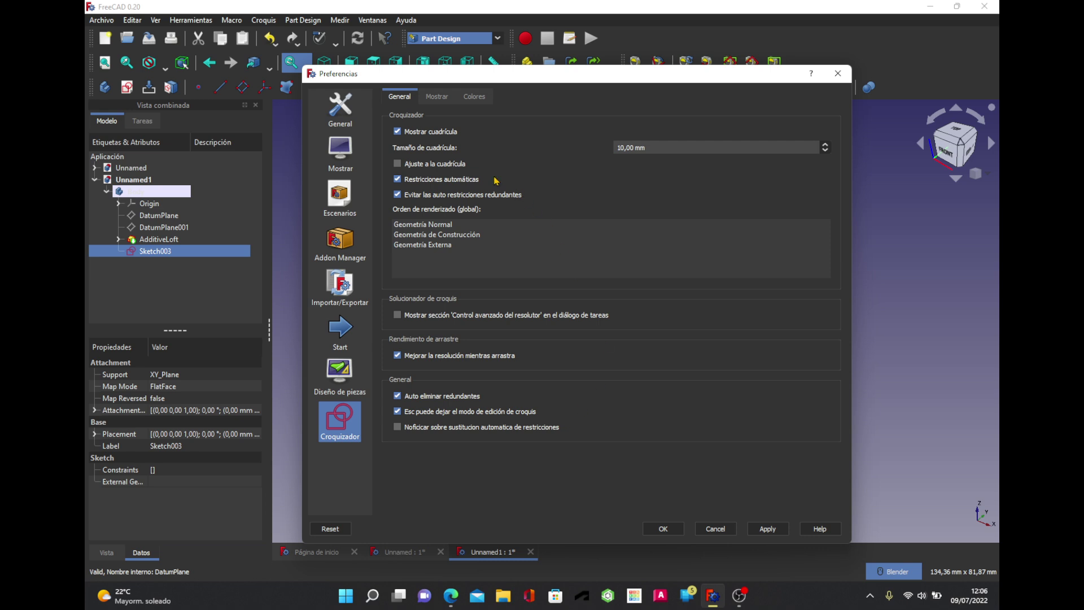
click(441, 97)
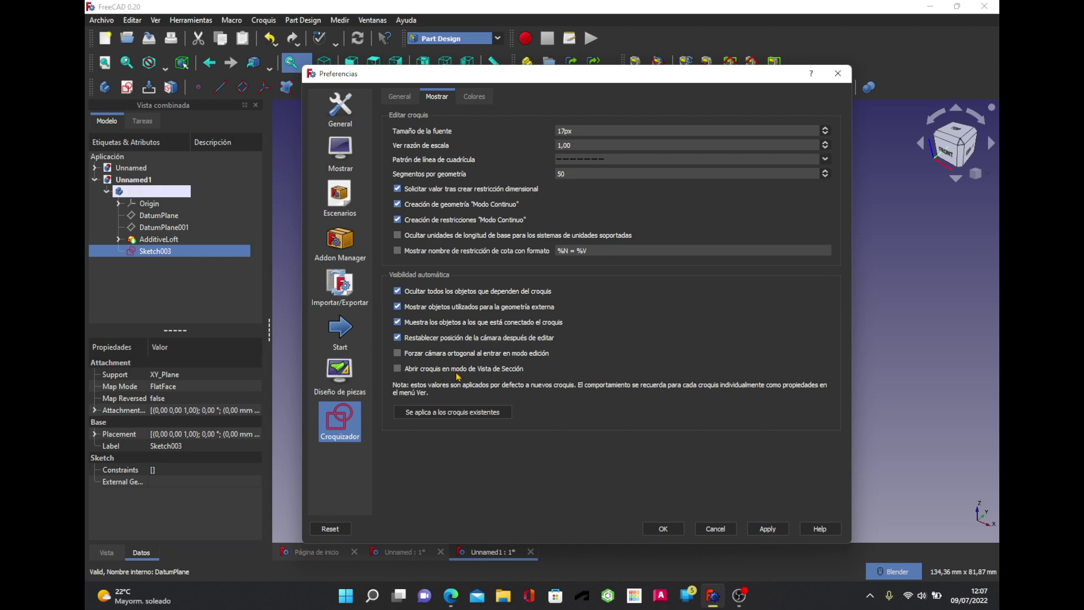
click(715, 529)
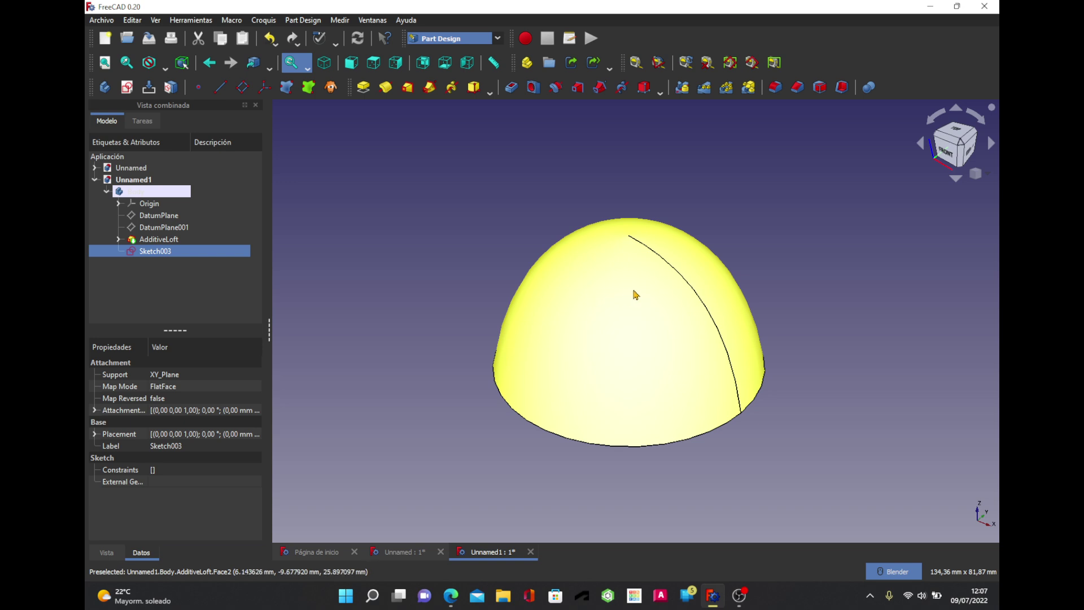
- Reopen and close Sketch003, then close the Unnamed1 dome document
mouse_move(457, 269)
middle_down()
mouse_move(484, 212)
mouse_move(575, 216)
middle_up()
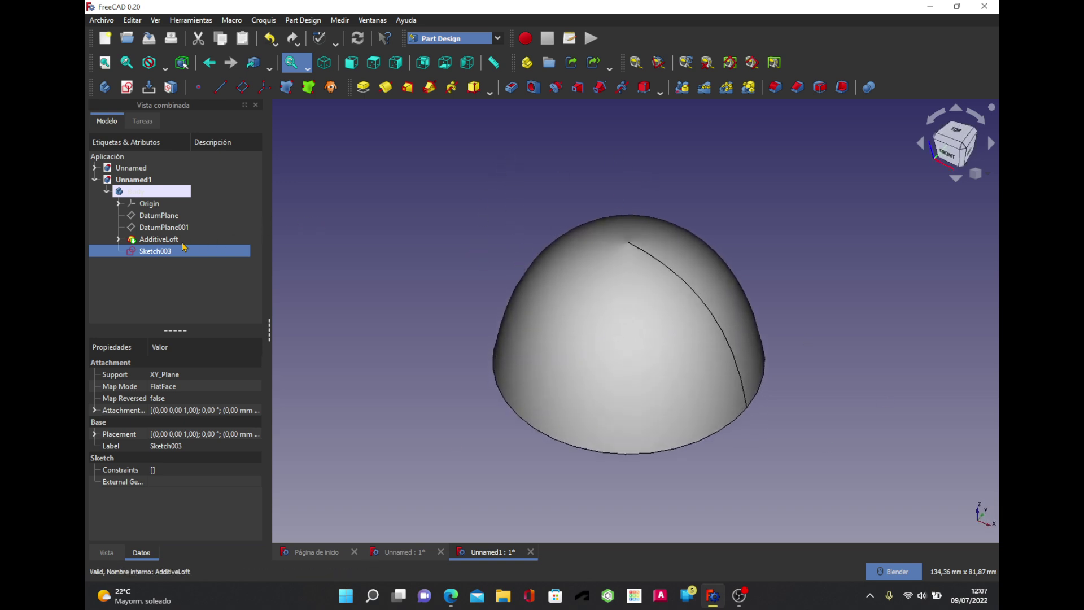
double_click(162, 252)
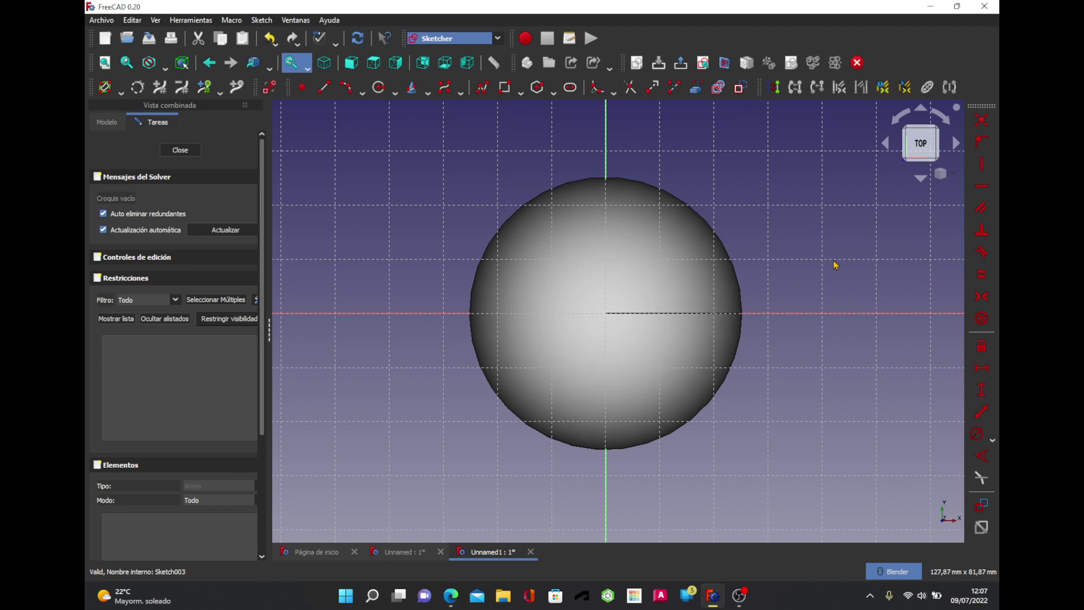
click(195, 154)
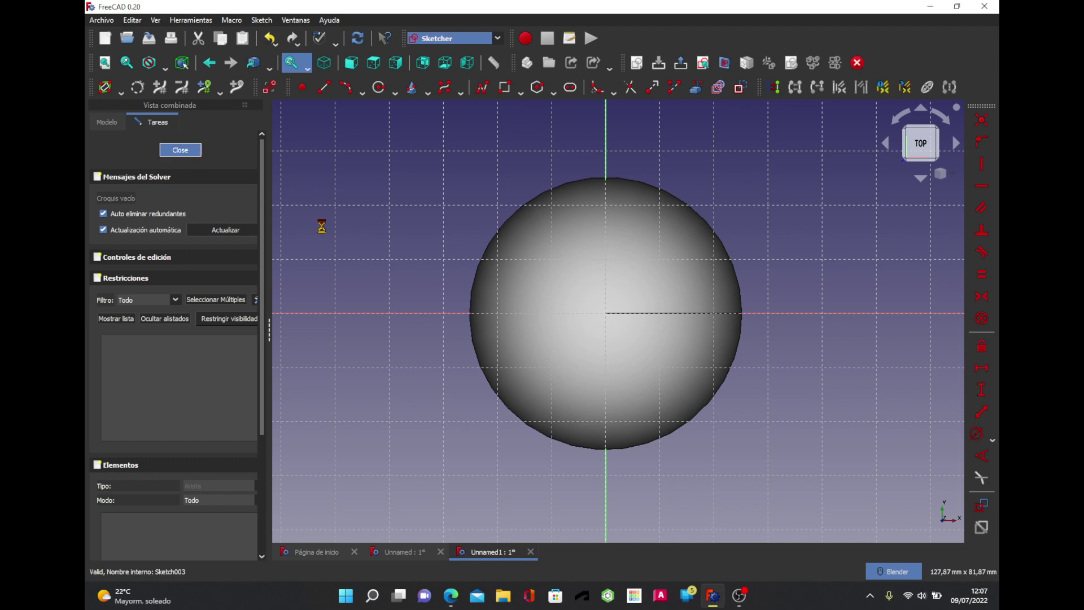
click(531, 552)
- Discard Unnamed1's unsaved changes and switch to the exercise drawing in Edge
click(575, 318)
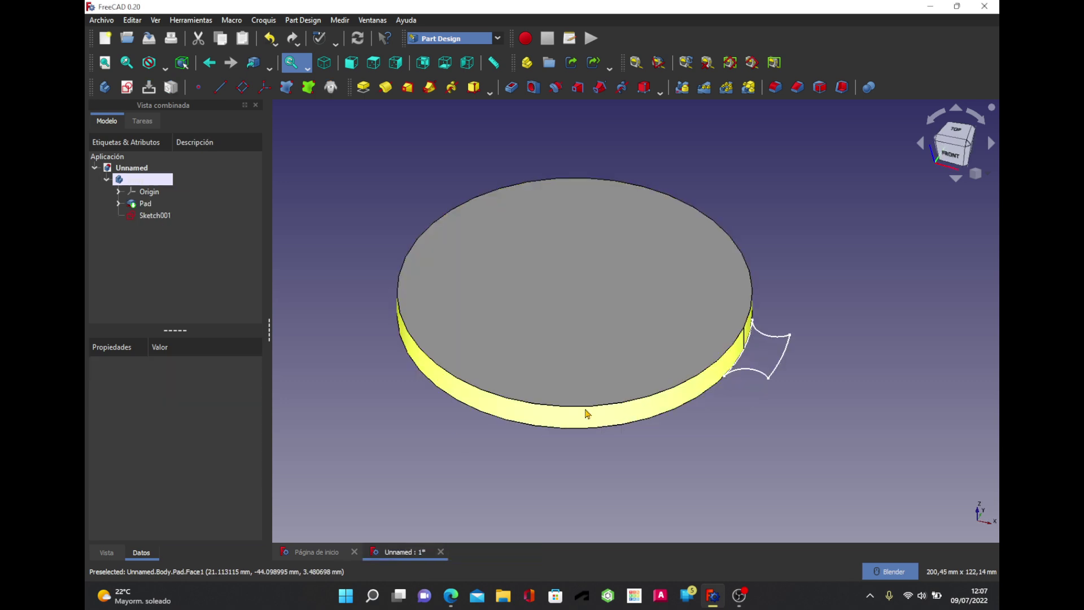
middle_drag(554, 477, 542, 482)
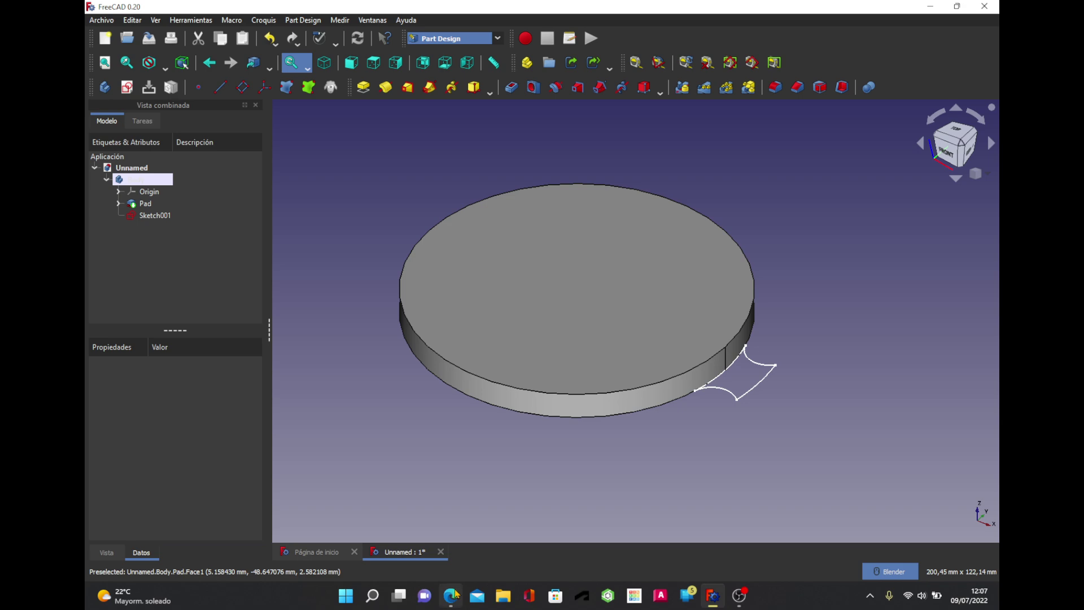
click(484, 471)
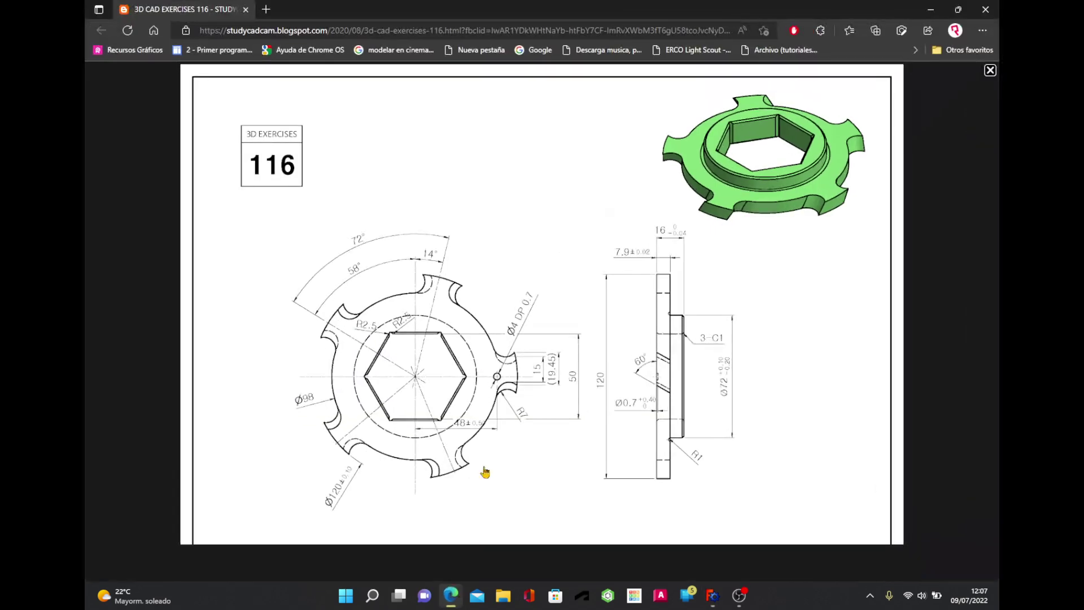
- Close the enlarged drawing and scroll through the StudyCADCAM exercise post
click(990, 70)
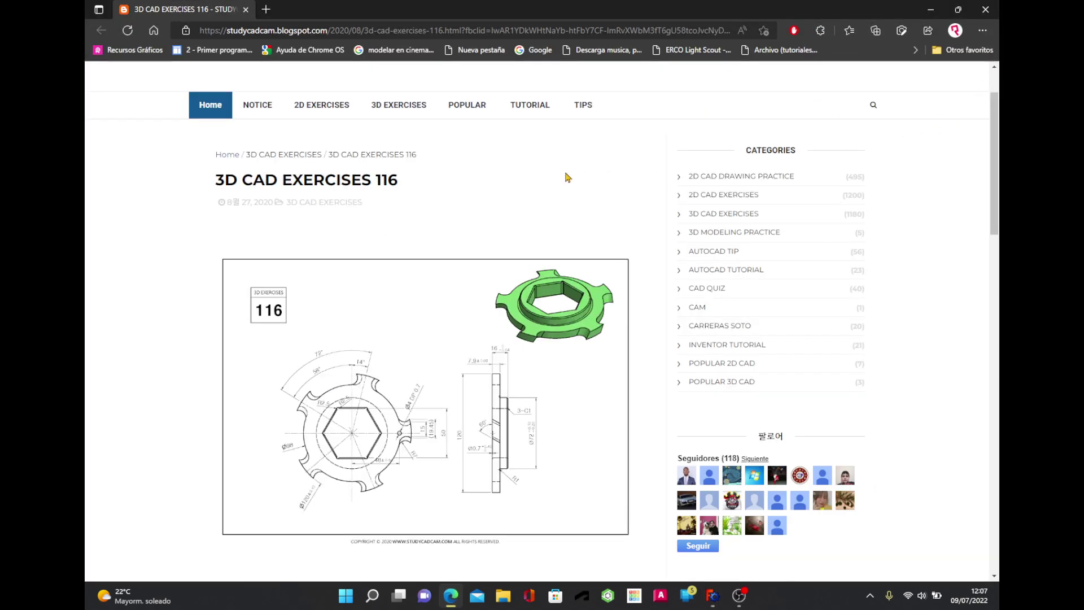
scroll(568, 177, up, 2)
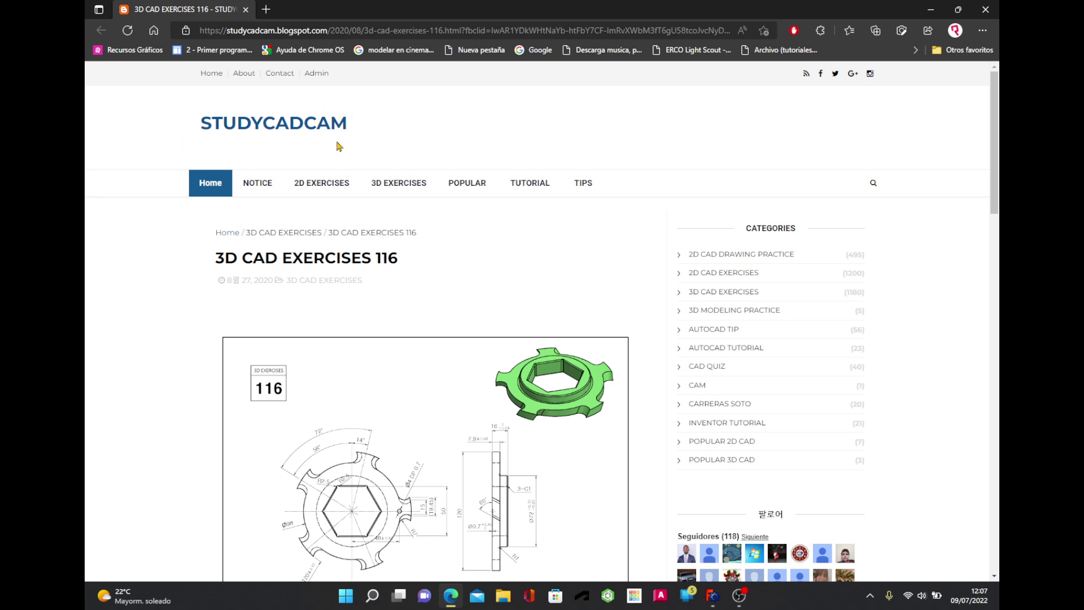
scroll(490, 315, down, 4)
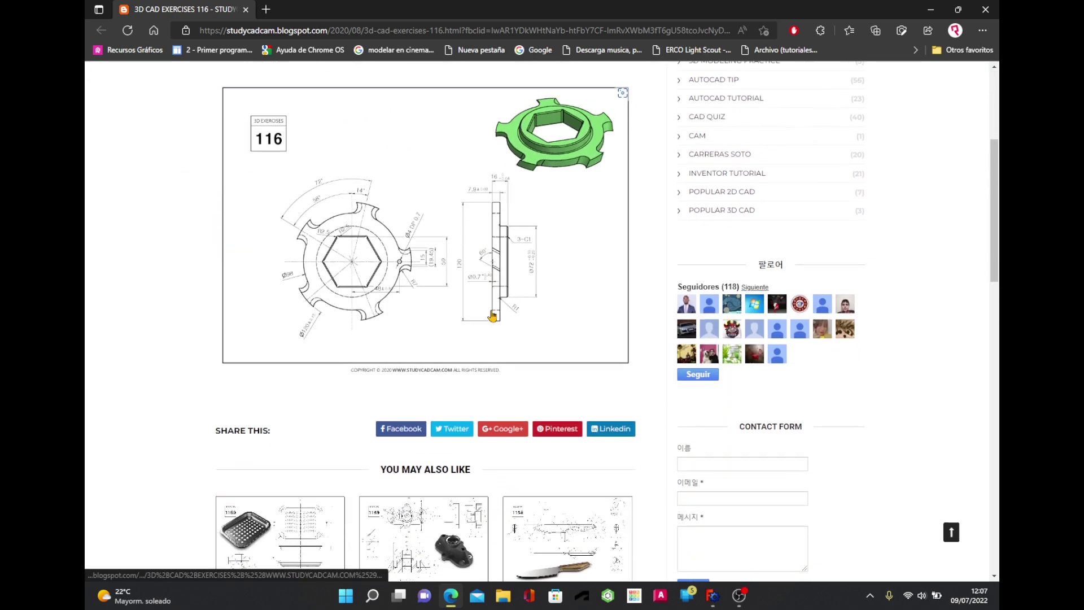
scroll(491, 315, down, 3)
scroll(493, 314, down, 3)
scroll(495, 314, down, 5)
scroll(496, 313, down, 5)
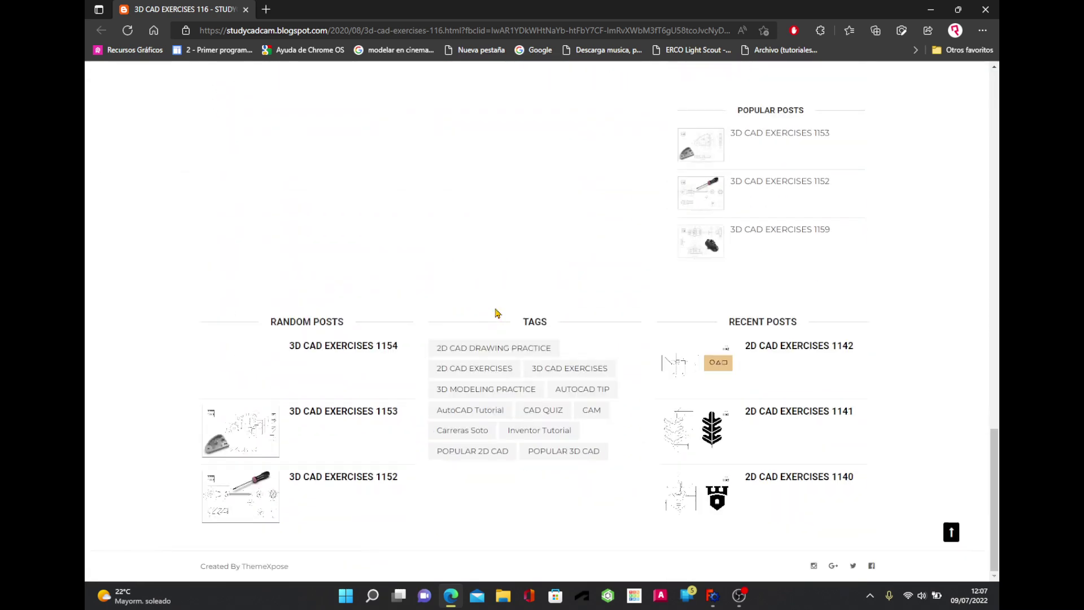
scroll(496, 312, up, 5)
scroll(496, 312, up, 4)
scroll(496, 312, up, 5)
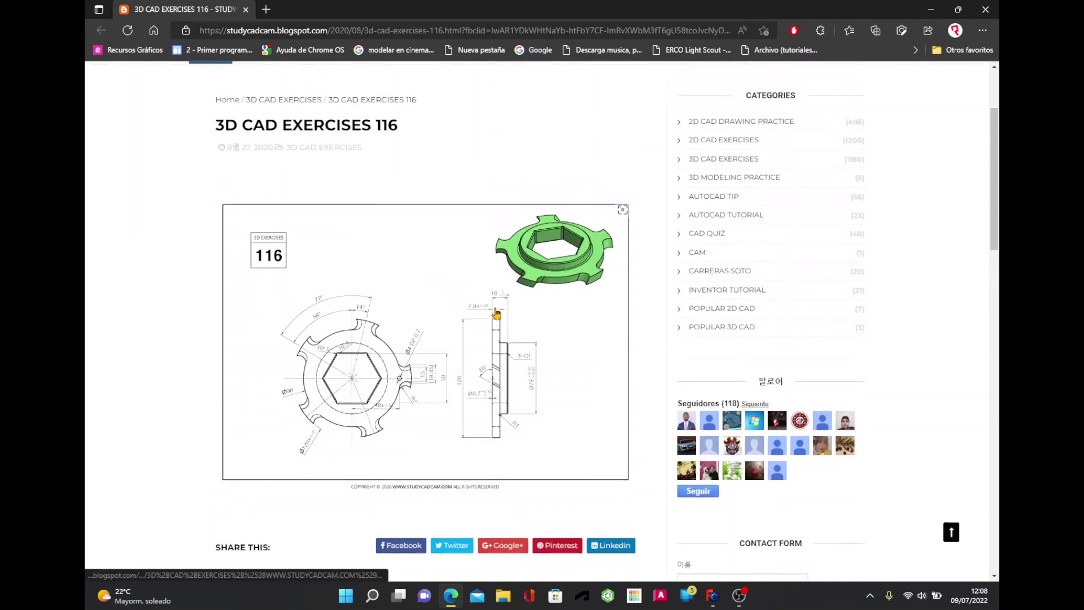
scroll(496, 313, up, 3)
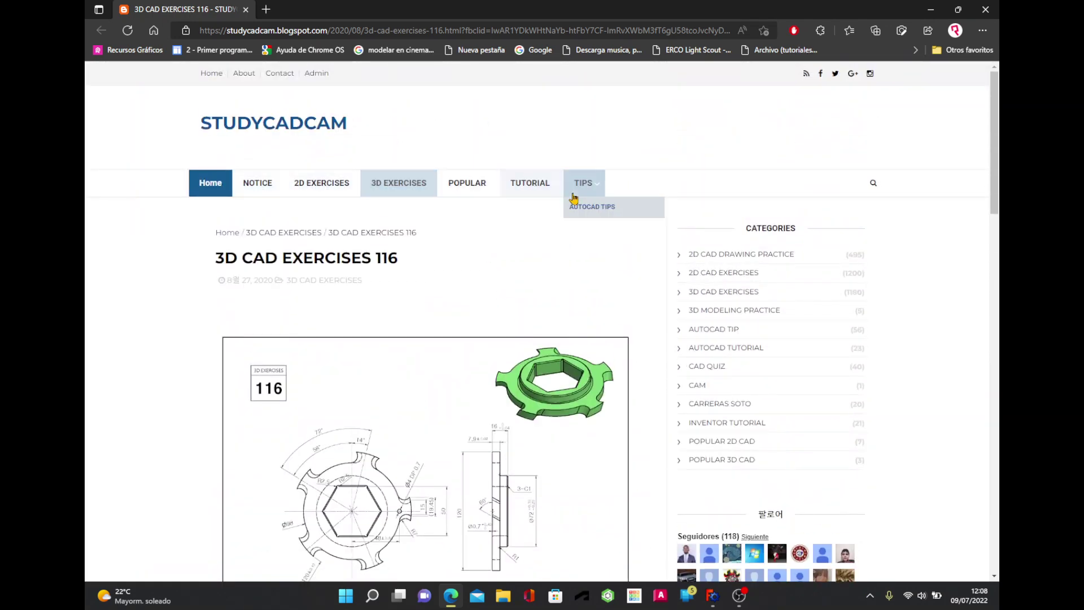
scroll(530, 351, down, 3)
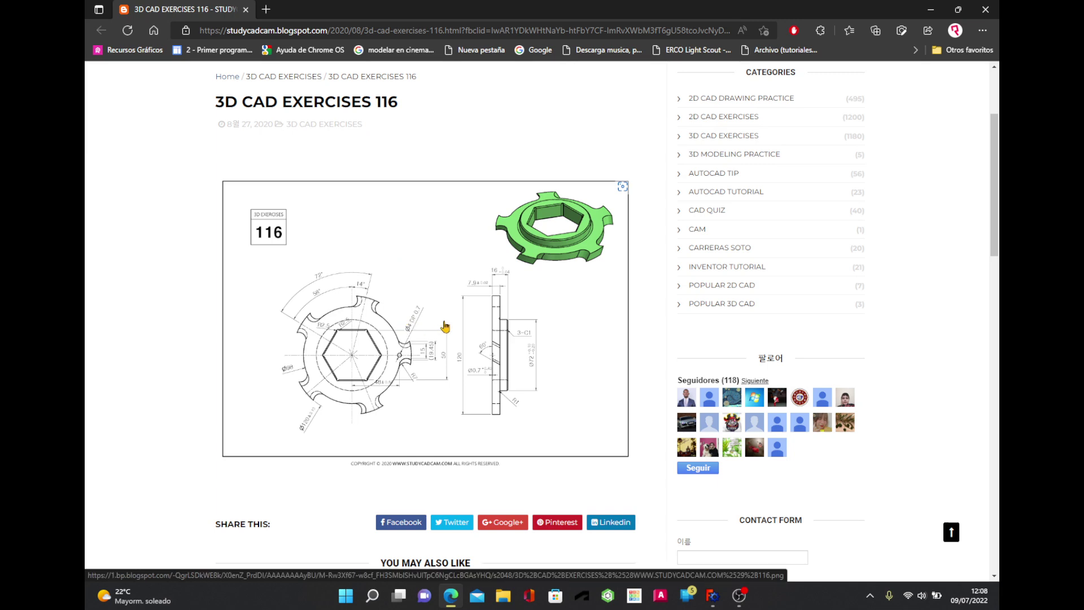
scroll(410, 268, up, 3)
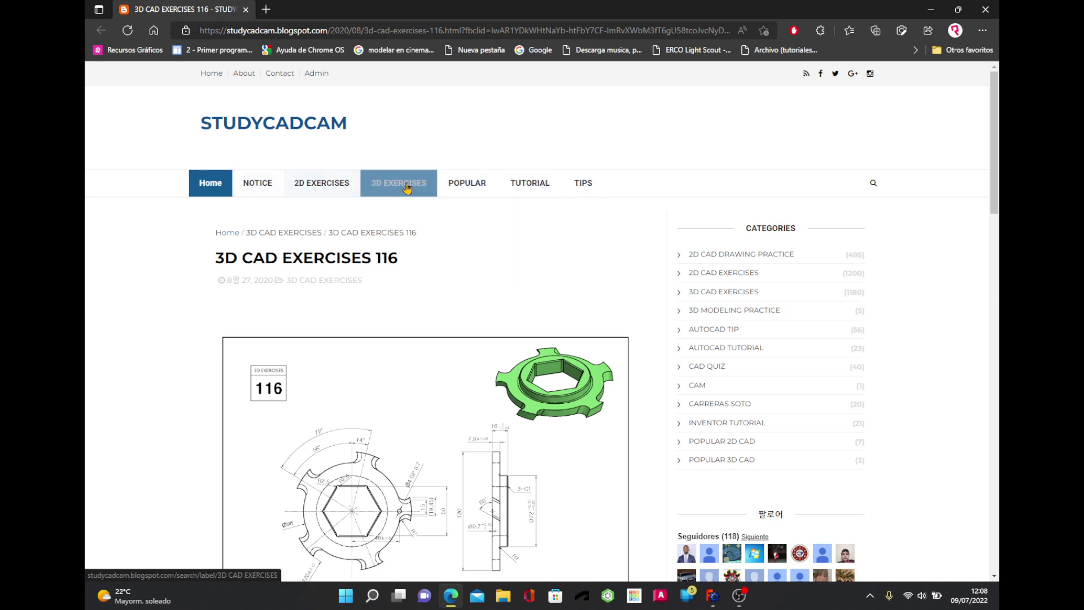
- Scroll back to the exercise 116 drawing, enlarge it, then return to FreeCAD
scroll(650, 305, down, 4)
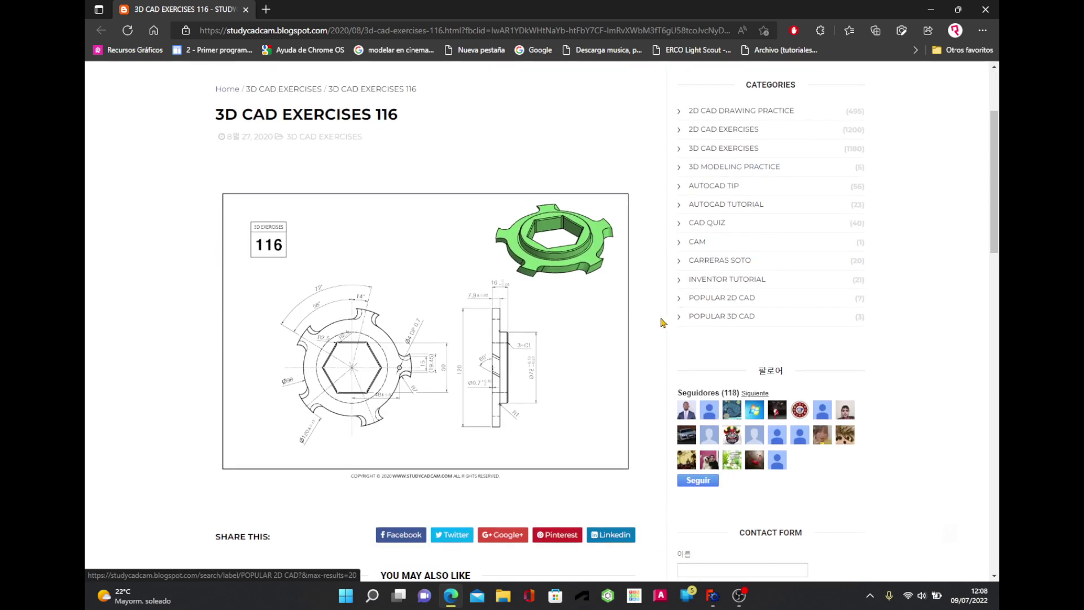
scroll(633, 348, up, 1)
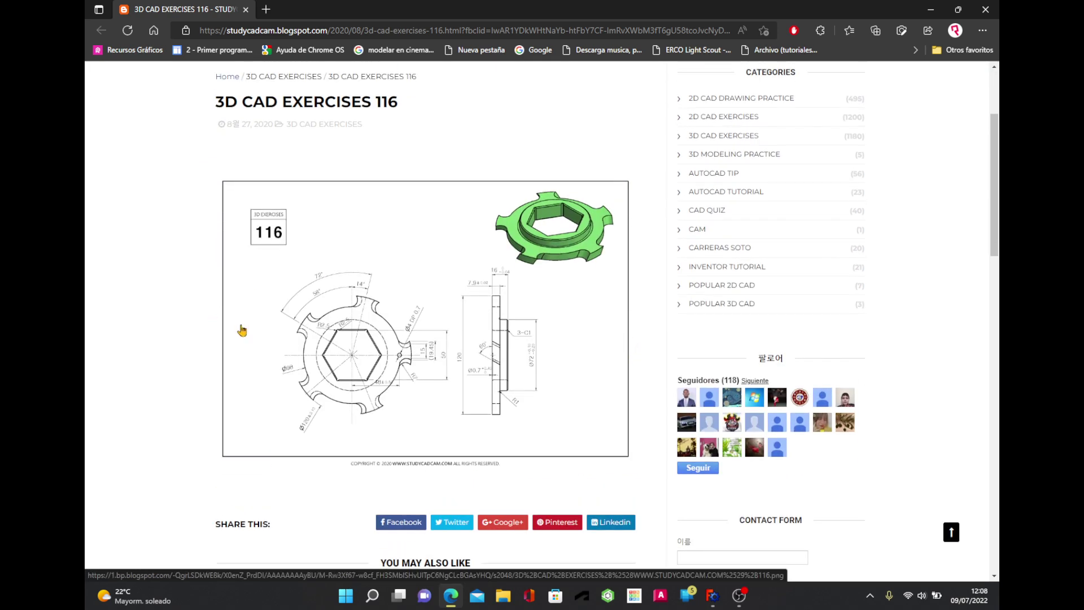
scroll(215, 300, up, 2)
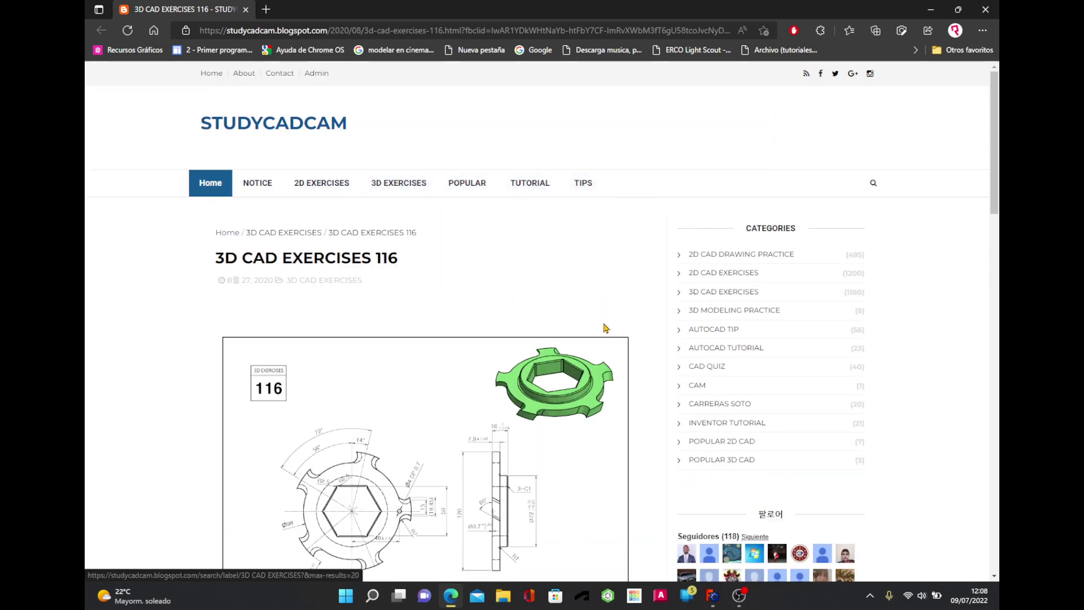
scroll(607, 355, down, 5)
scroll(607, 356, down, 5)
scroll(607, 359, down, 5)
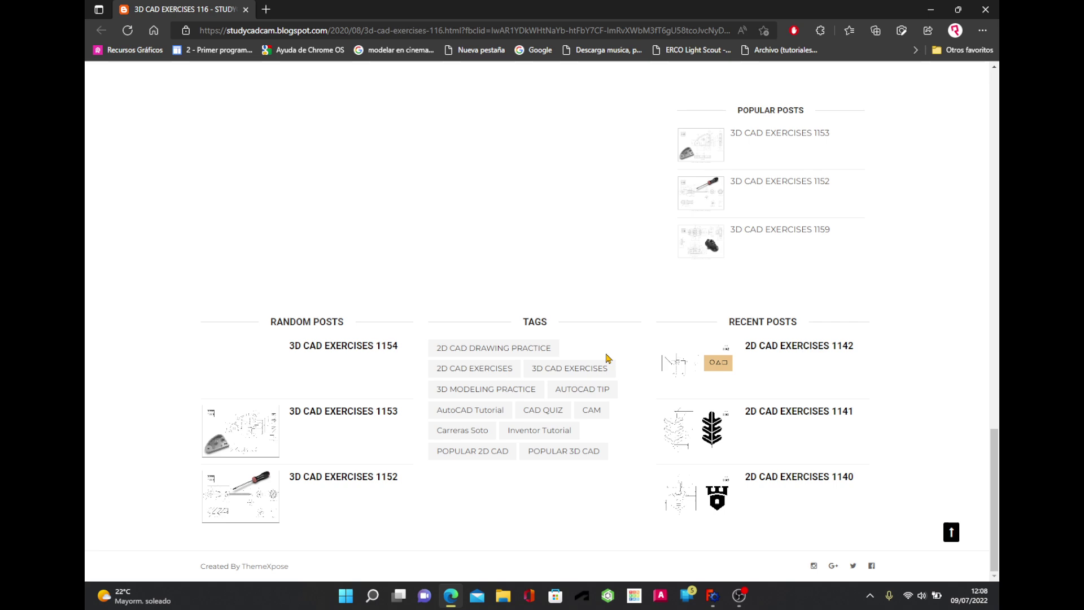
scroll(607, 357, up, 5)
scroll(607, 357, up, 5)
scroll(607, 357, up, 5)
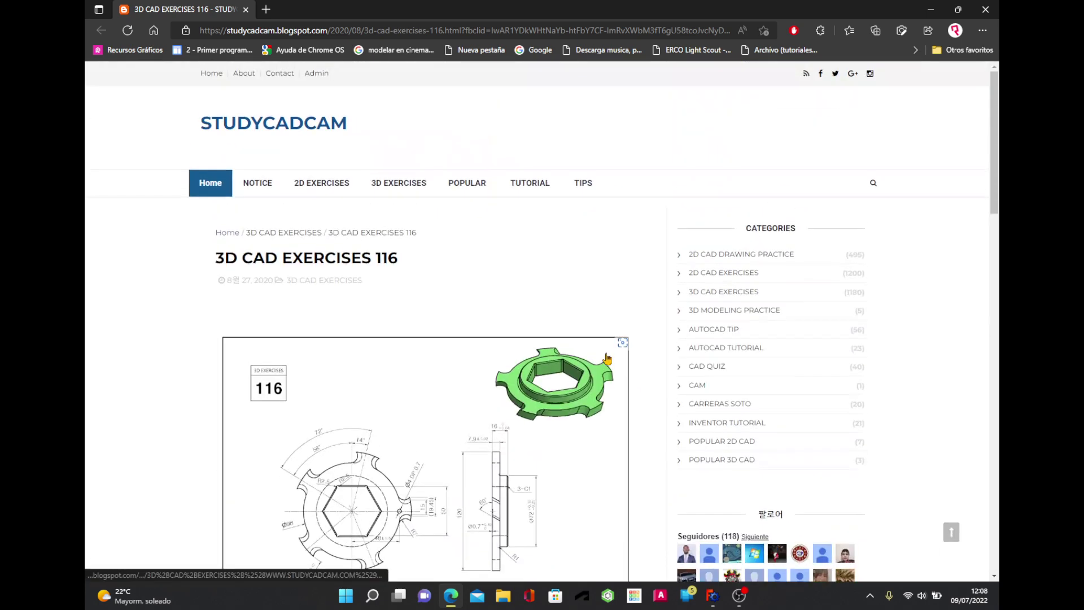
scroll(607, 357, down, 3)
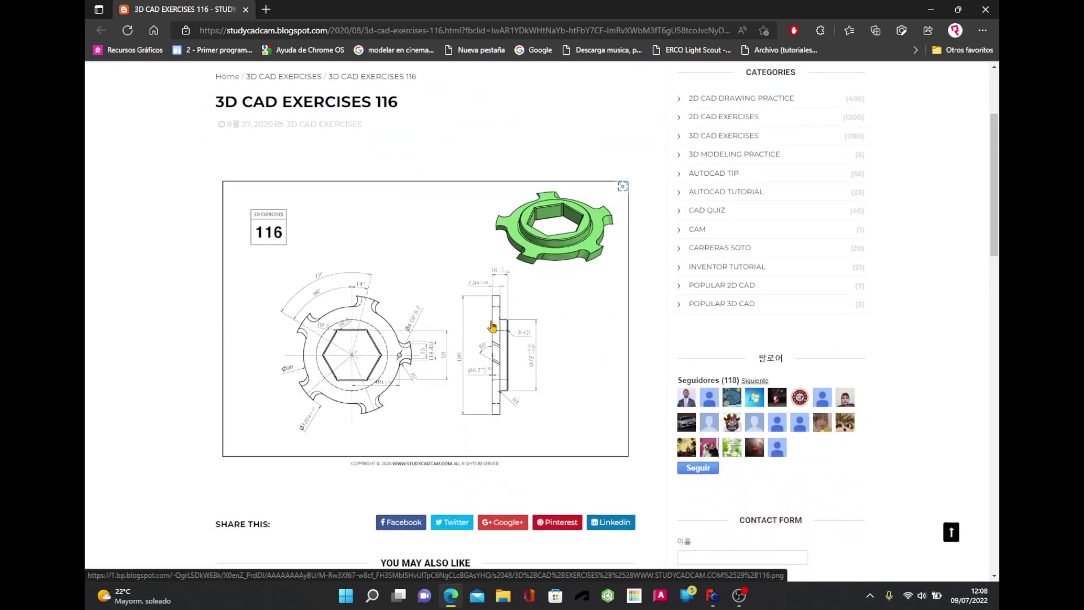
click(469, 330)
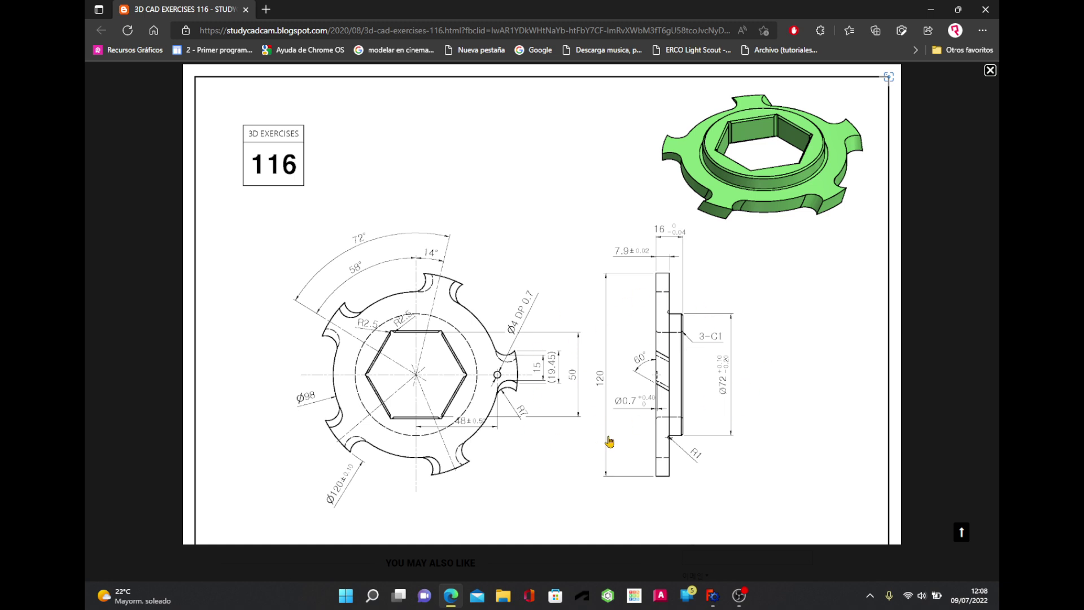
click(714, 596)
mouse_move(710, 474)
middle_down()
mouse_move(621, 455)
mouse_move(667, 473)
middle_up()
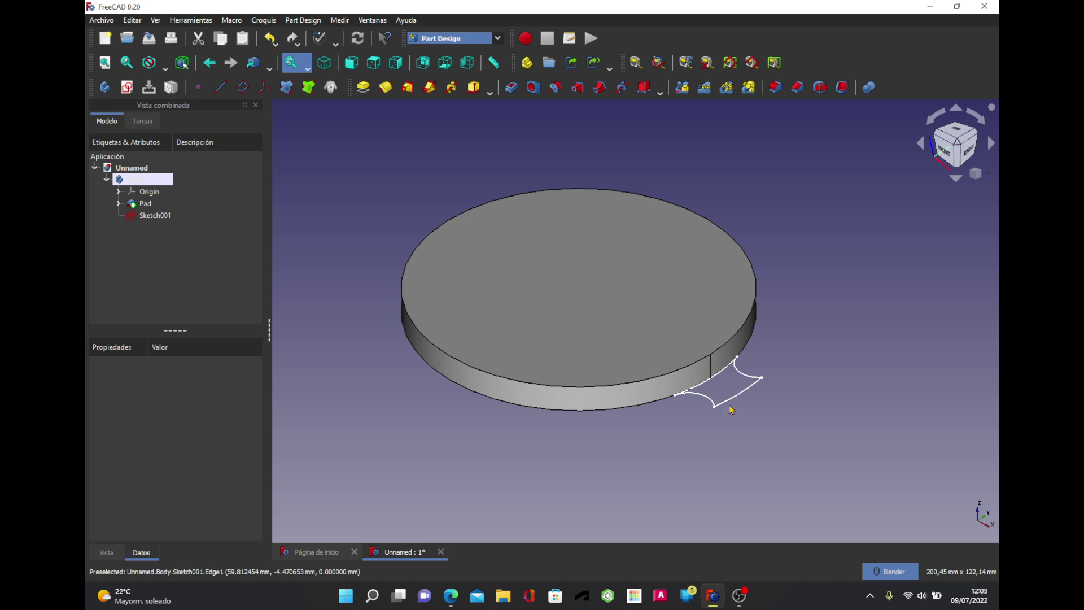
middle_drag(710, 425, 706, 430)
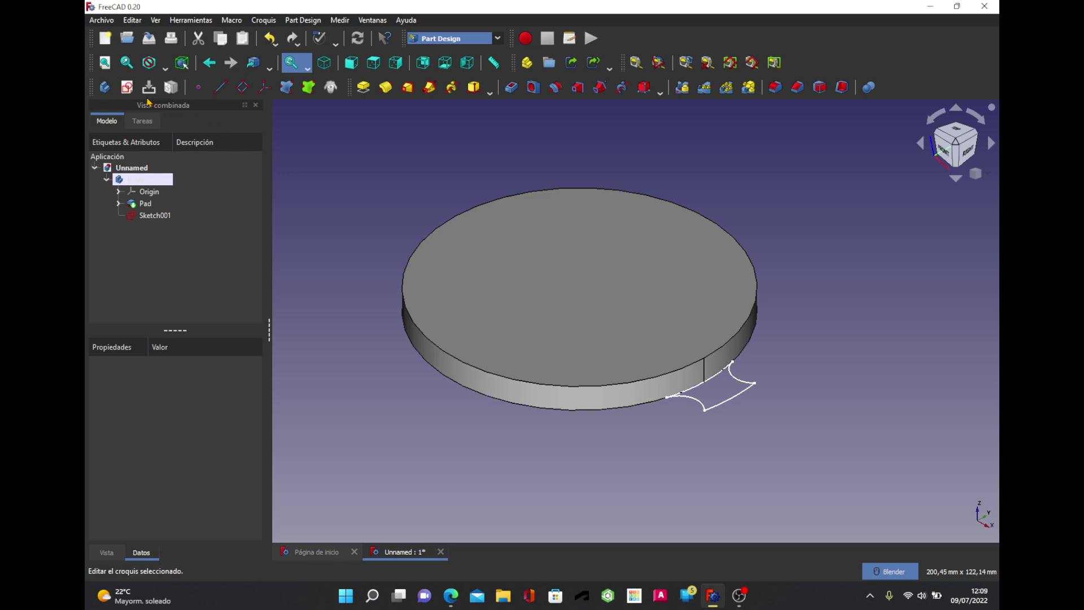
- Start a sketch on the YZ_Plane and draw a line from the origin up-right
click(128, 89)
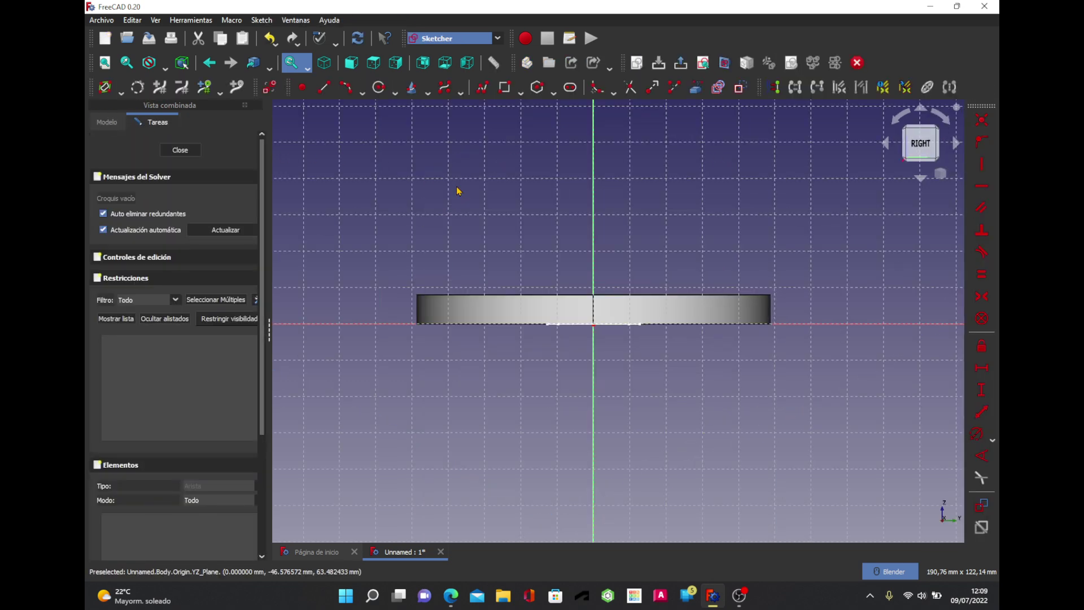
click(725, 63)
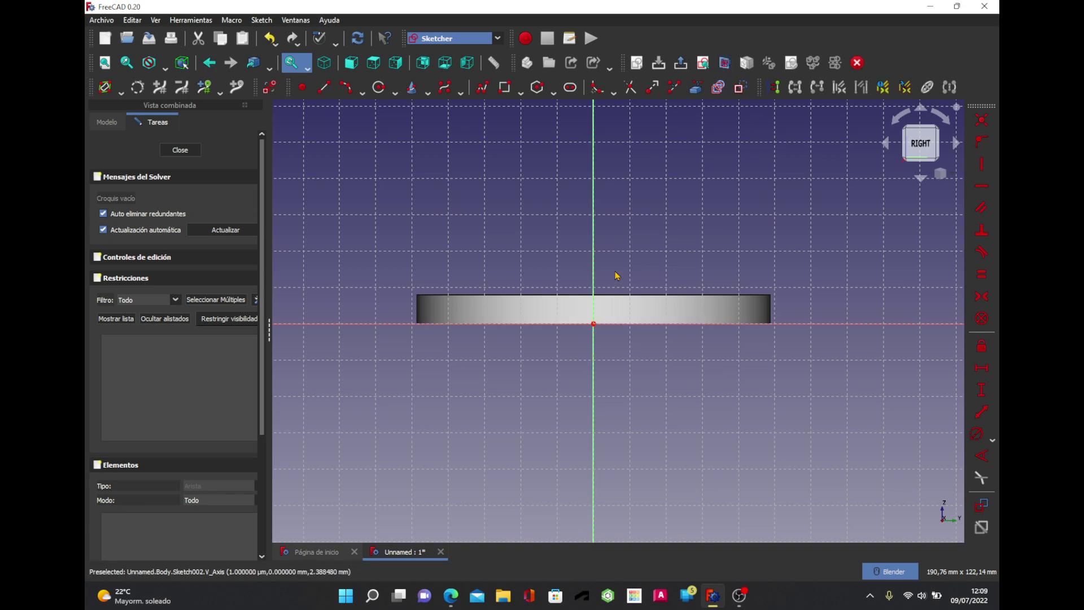
click(324, 87)
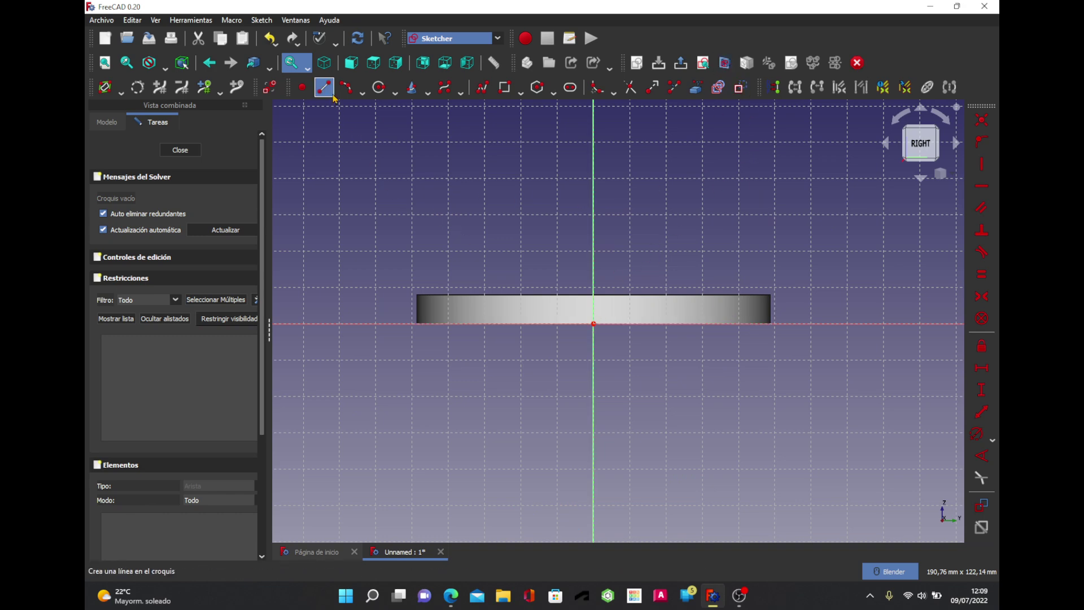
click(594, 324)
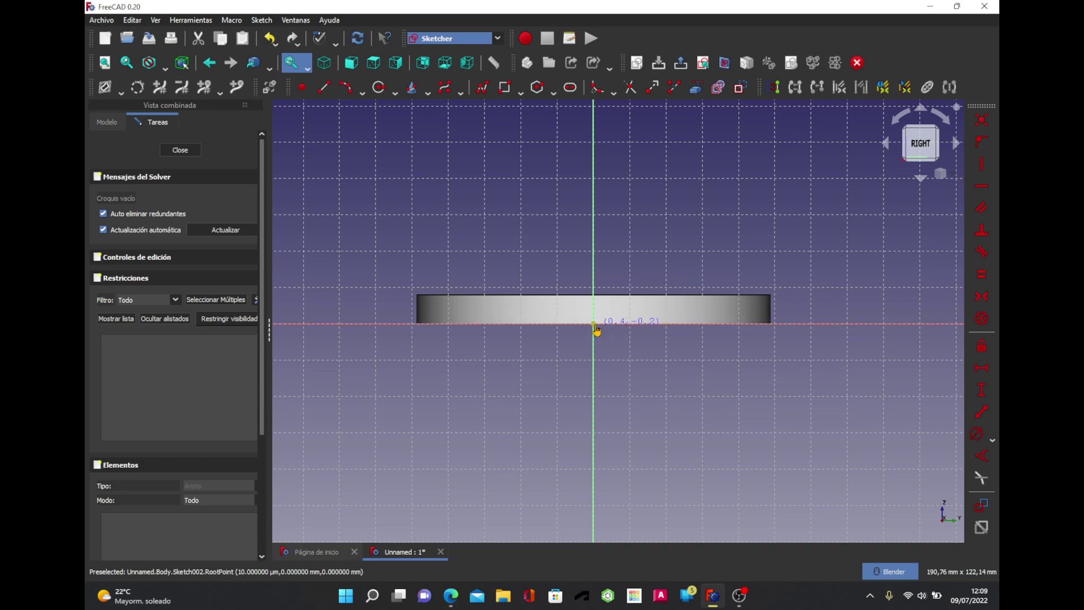
click(663, 194)
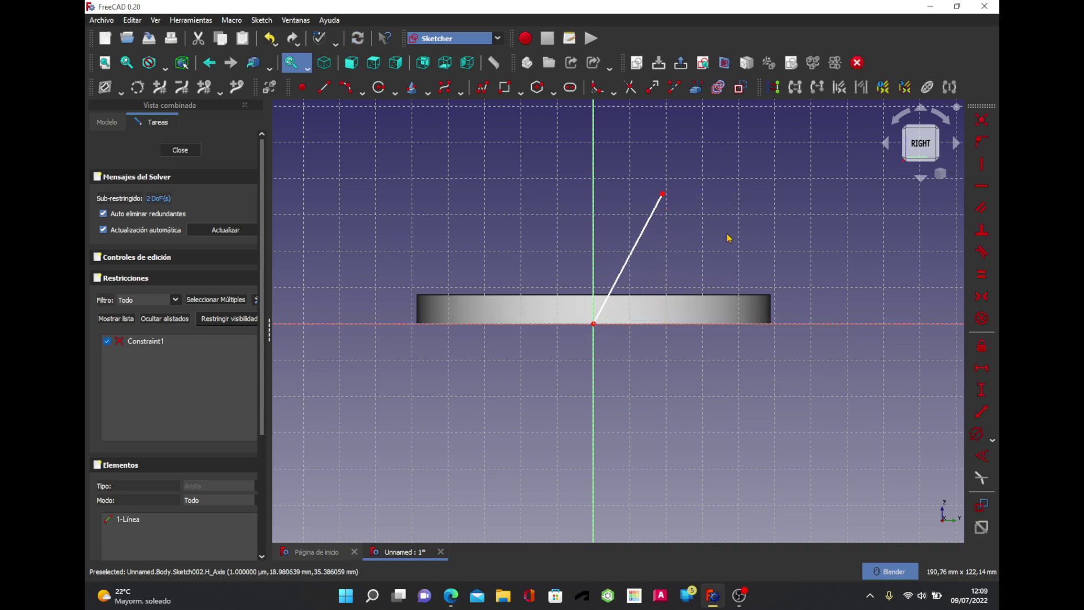
- Constrain the line at 30° from the vertical axis and close the sketch
click(981, 456)
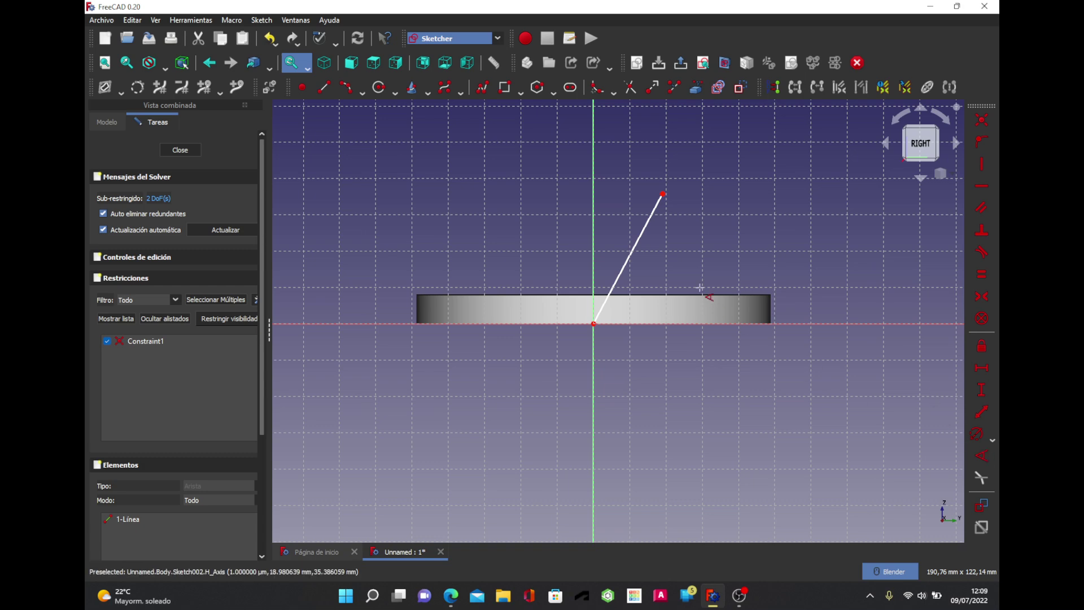
click(638, 246)
click(593, 231)
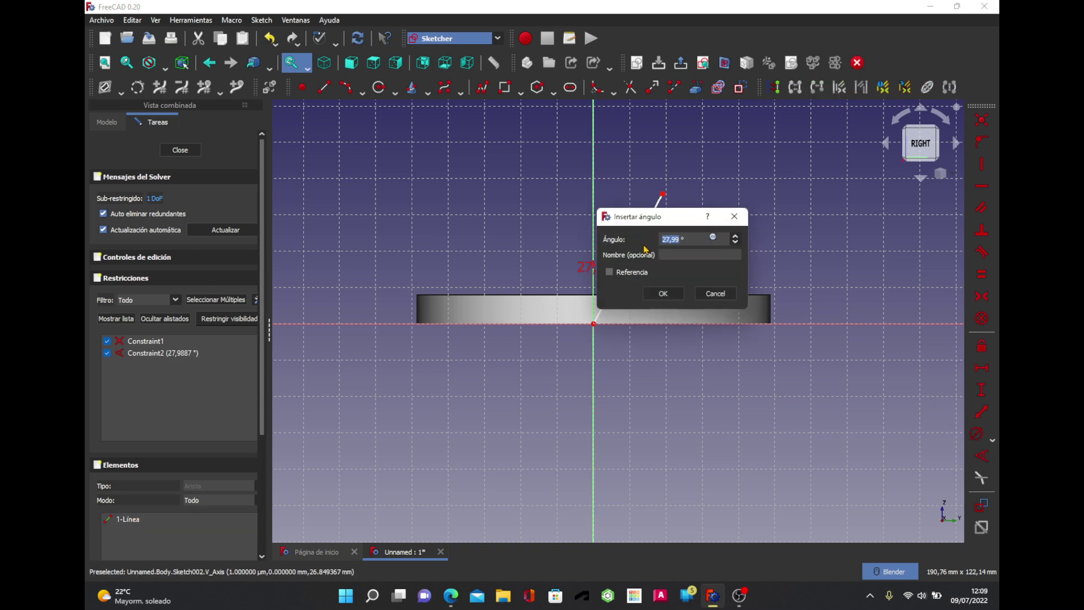
text(30)
key(Return)
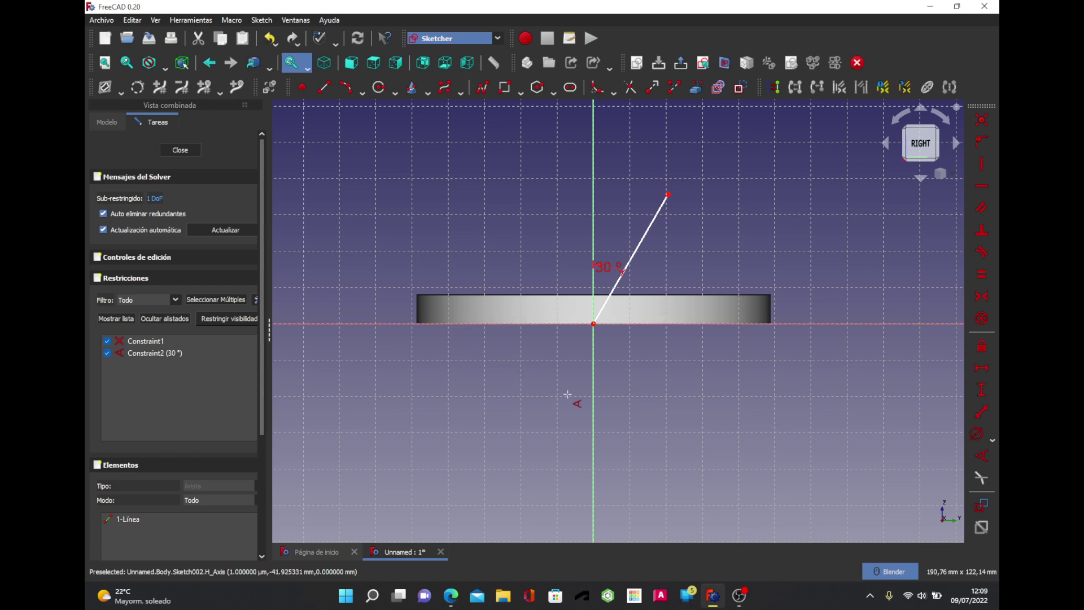
mouse_move(660, 596)
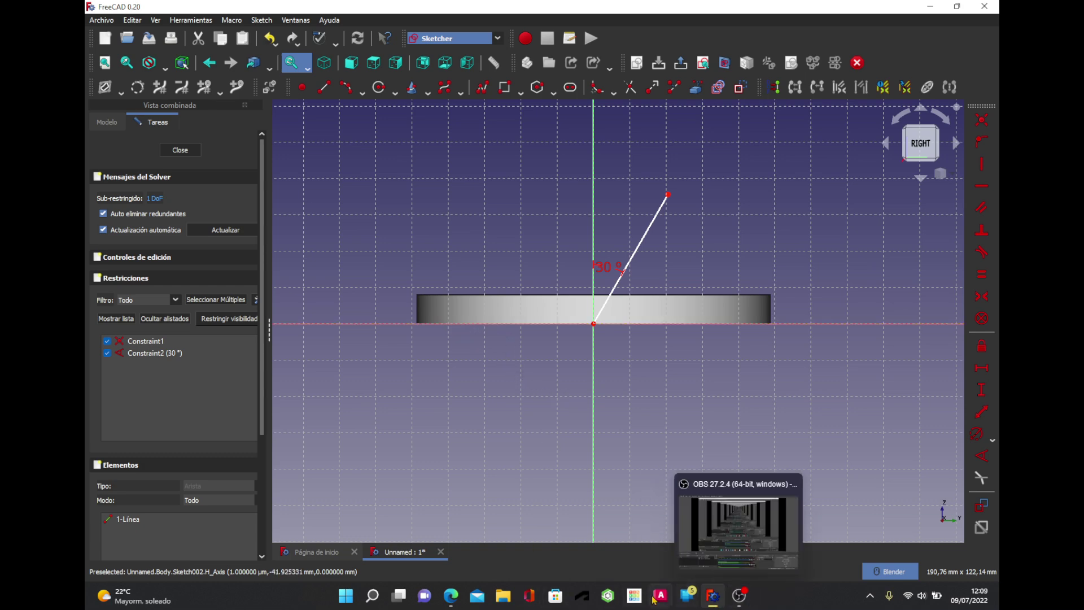
click(462, 594)
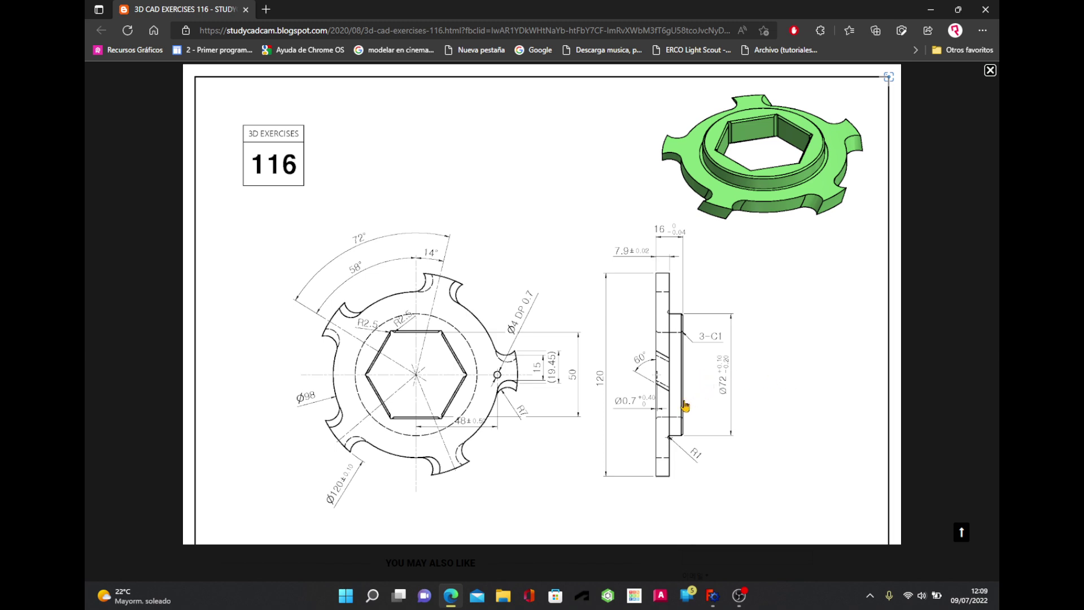
click(932, 10)
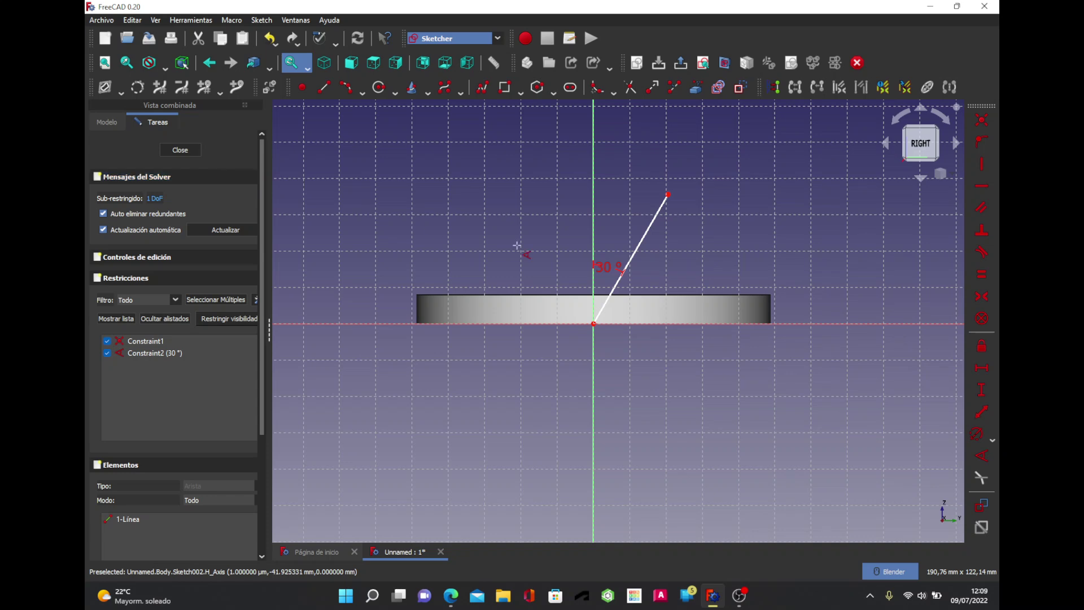
key(Escape)
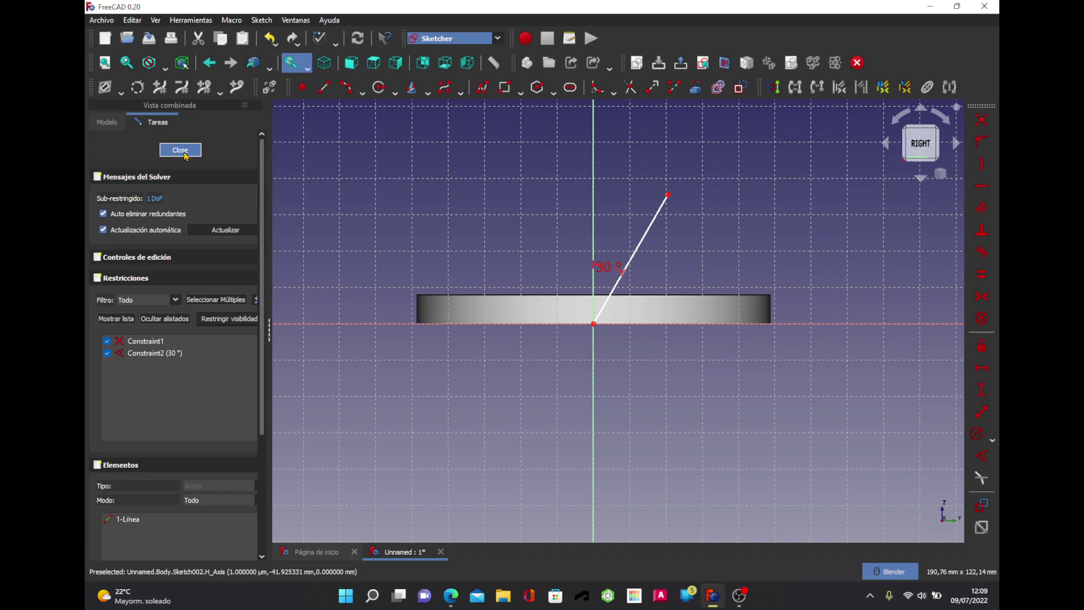
click(180, 150)
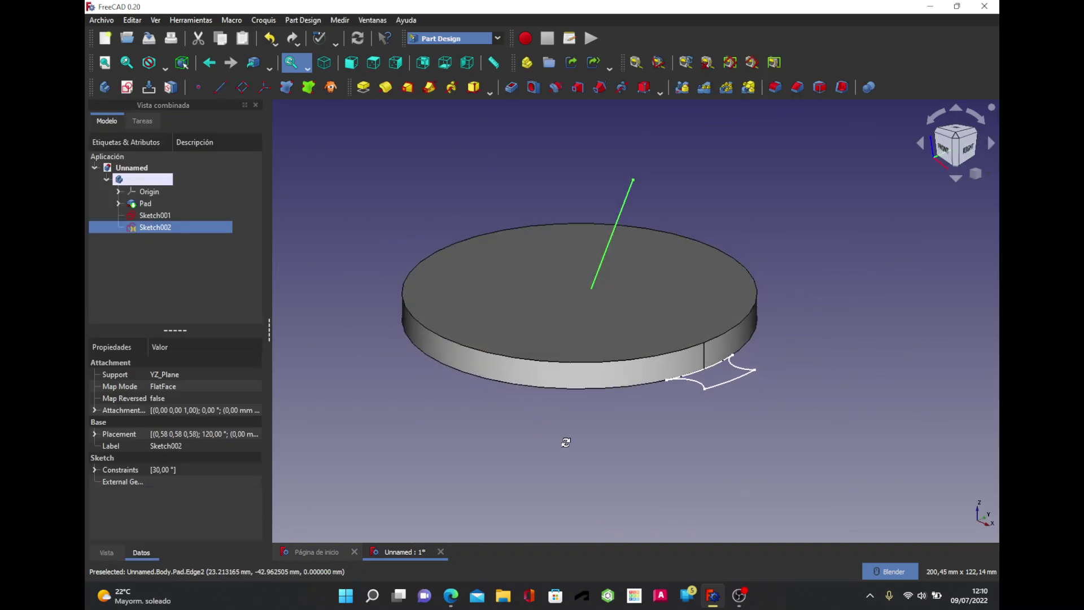
- Pad Sketch001, the notch profile, to a length of 7,9 mm and return to isometric view
click(339, 251)
click(147, 216)
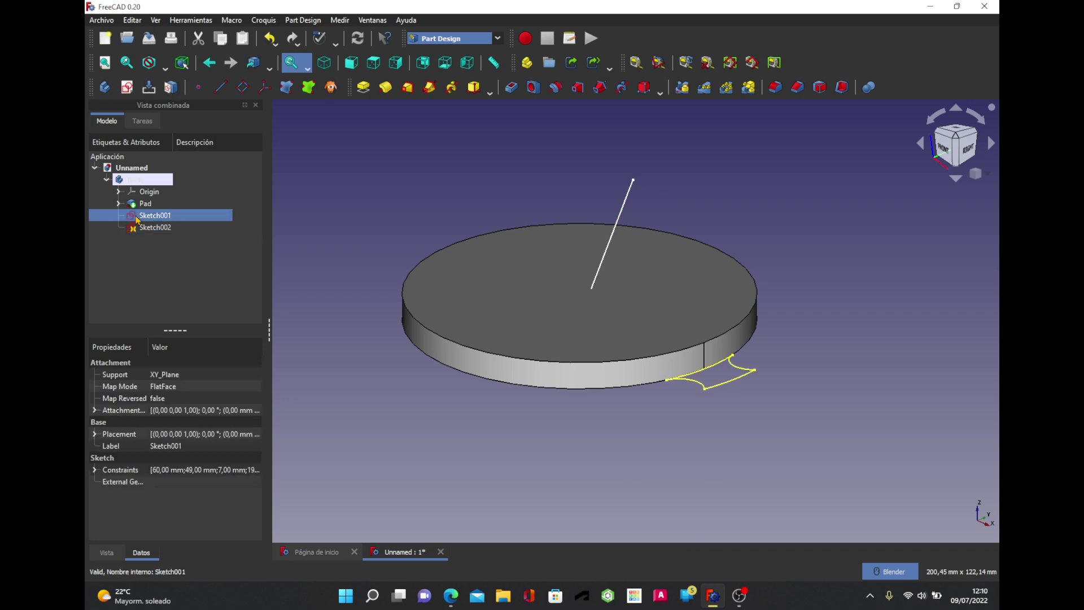
middle_drag(466, 444, 476, 457)
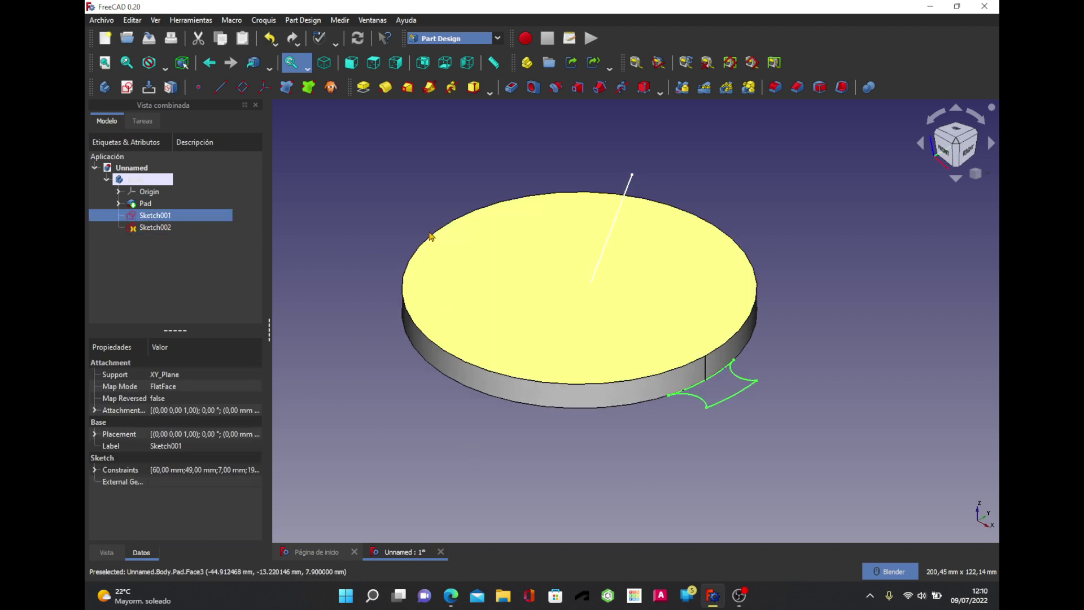
click(363, 87)
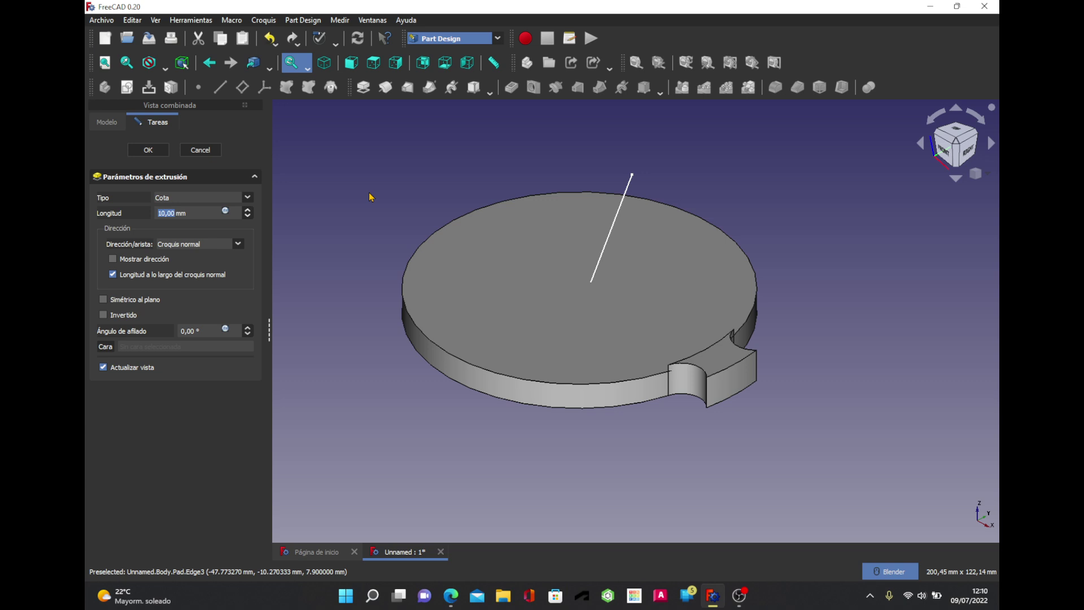
mouse_move(630, 459)
middle_down()
mouse_move(738, 433)
mouse_move(629, 462)
middle_up()
drag(192, 210, 137, 213)
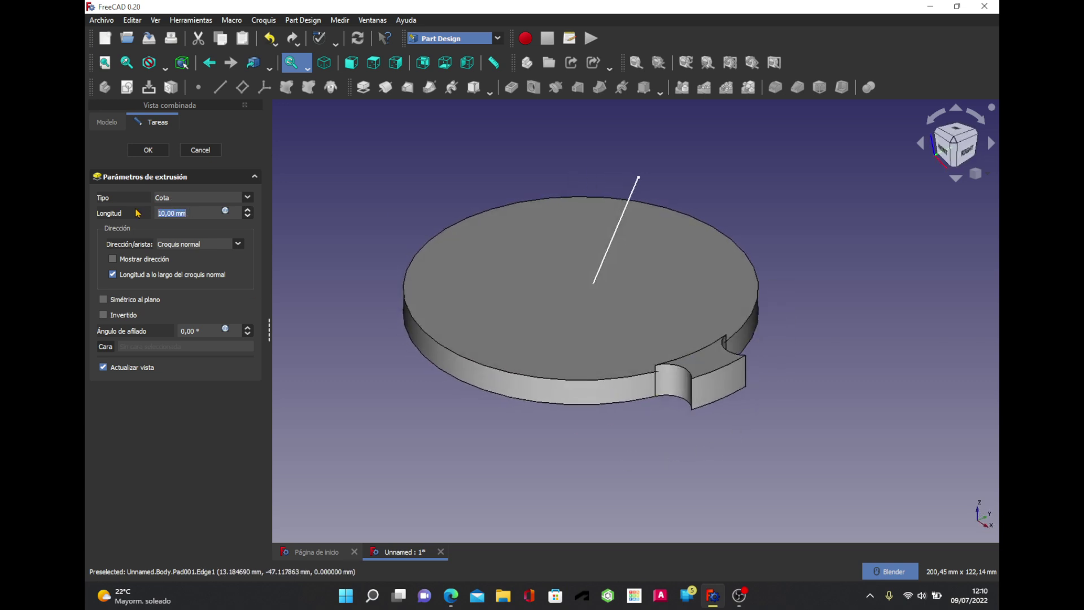
text(7,9)
key(Return)
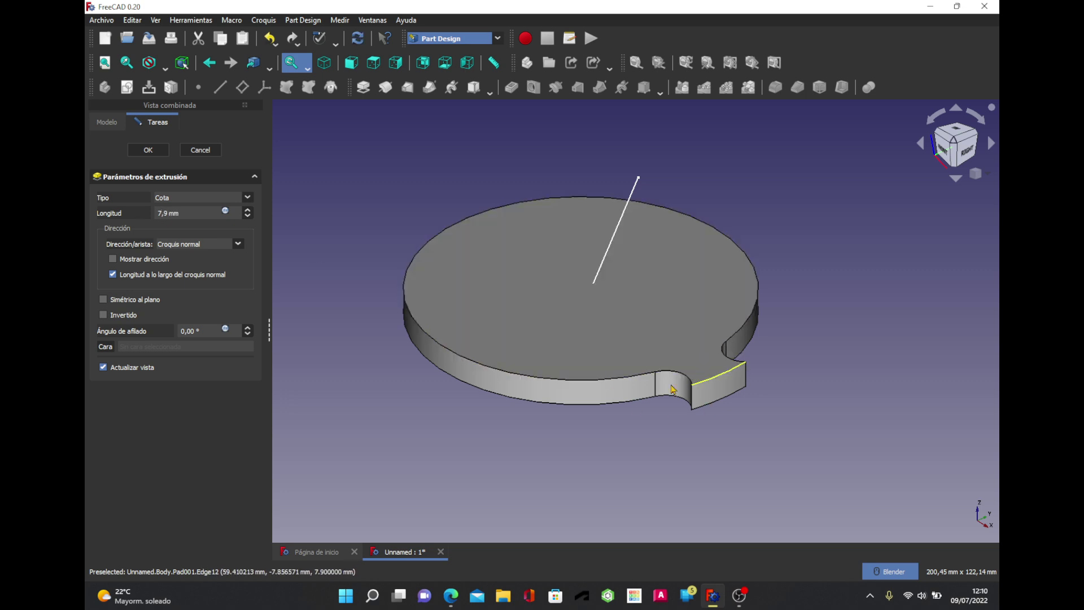
mouse_move(667, 380)
middle_down()
mouse_move(685, 442)
mouse_move(645, 417)
mouse_move(652, 393)
middle_up()
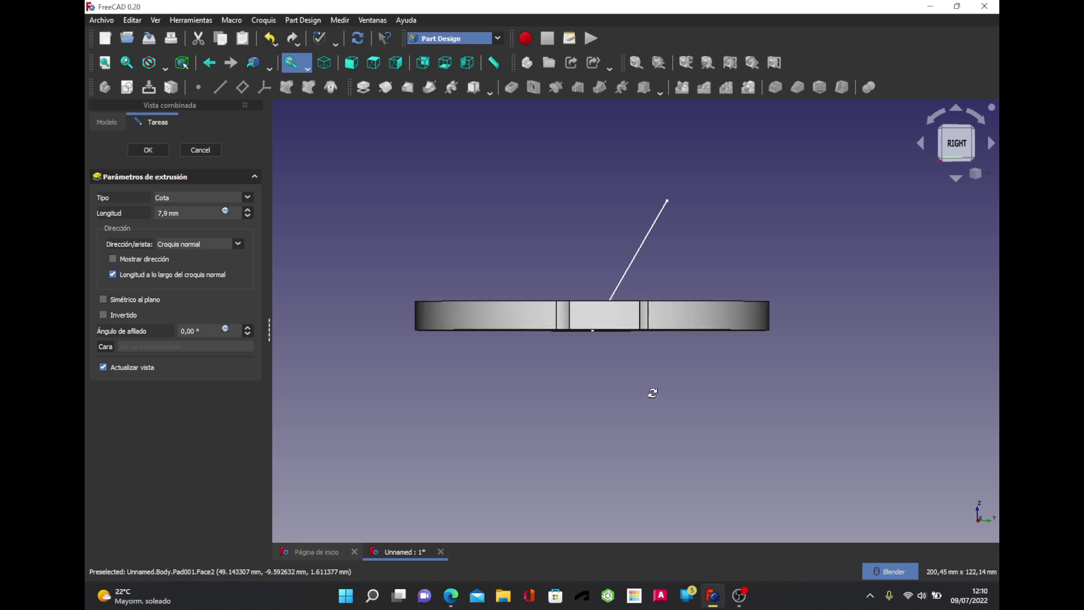
key(0)
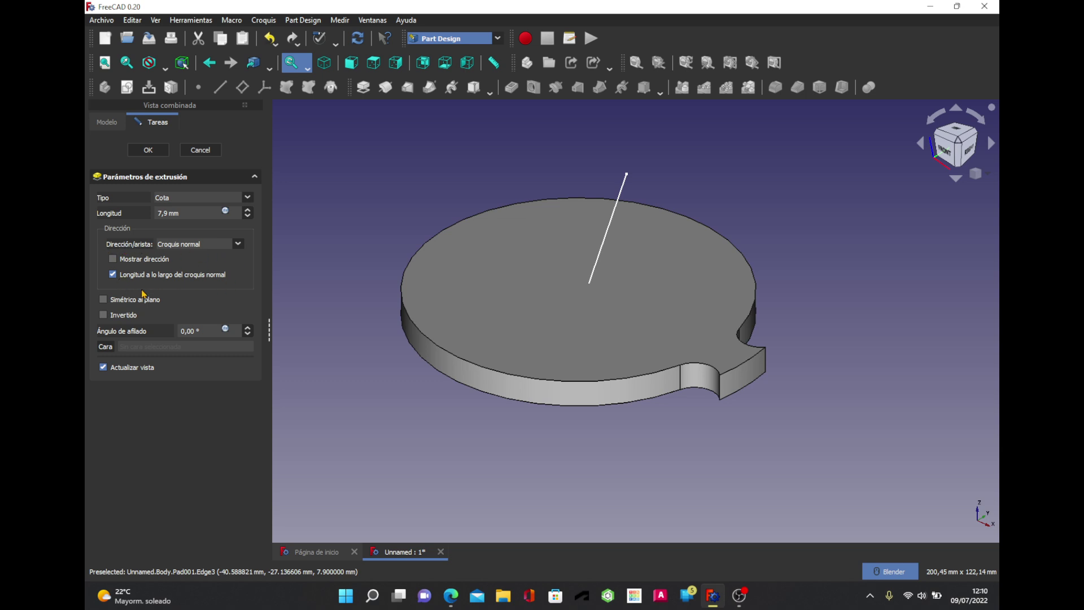
- Set the pad direction from the angled sketch line as reference and inspect the slanted tab
click(237, 247)
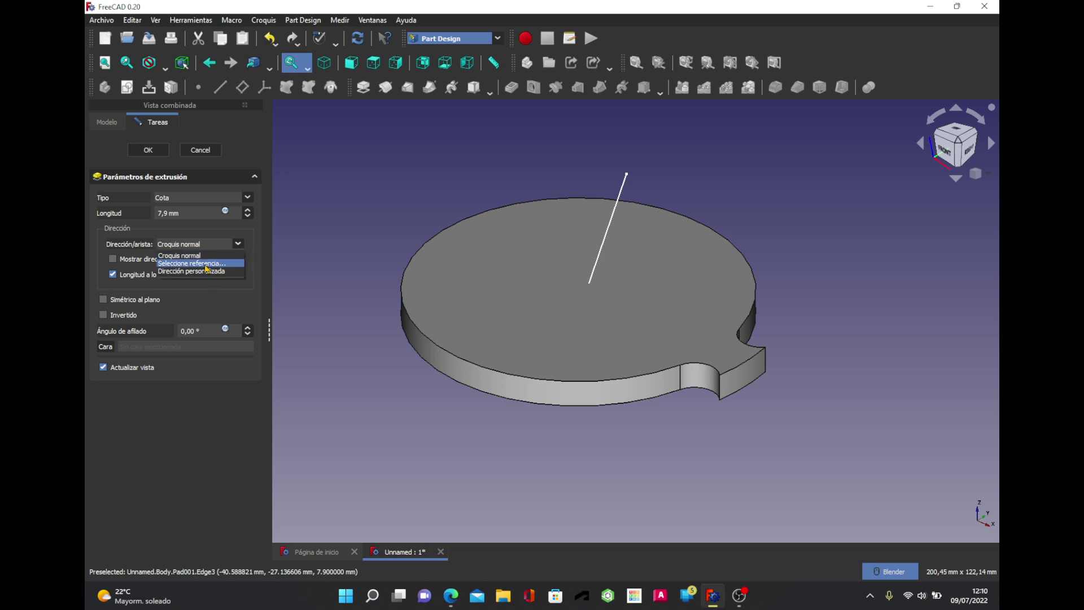
click(206, 263)
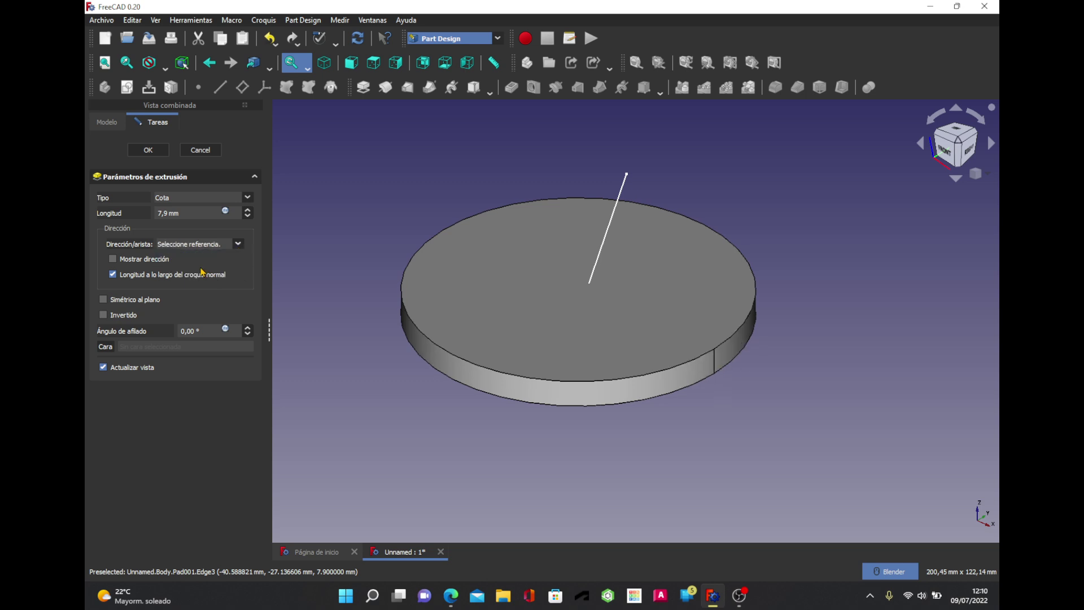
click(623, 192)
mouse_move(757, 419)
middle_down()
mouse_move(709, 434)
mouse_move(646, 414)
mouse_move(625, 397)
mouse_move(620, 334)
middle_up()
scroll(571, 269, down, 3)
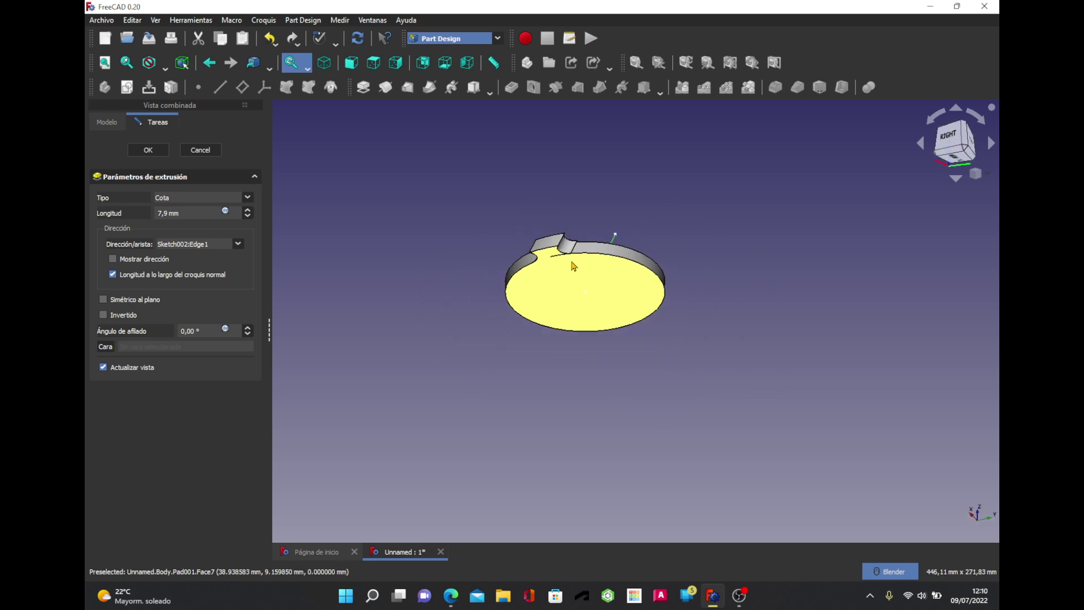
scroll(571, 267, up, 3)
scroll(562, 254, up, 3)
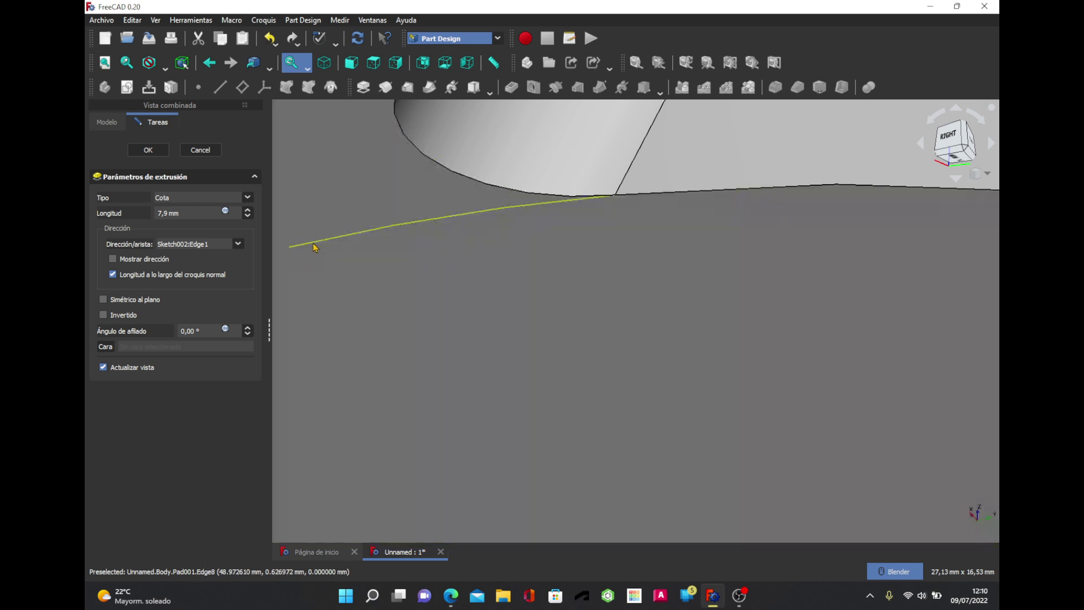
scroll(700, 360, up, 3)
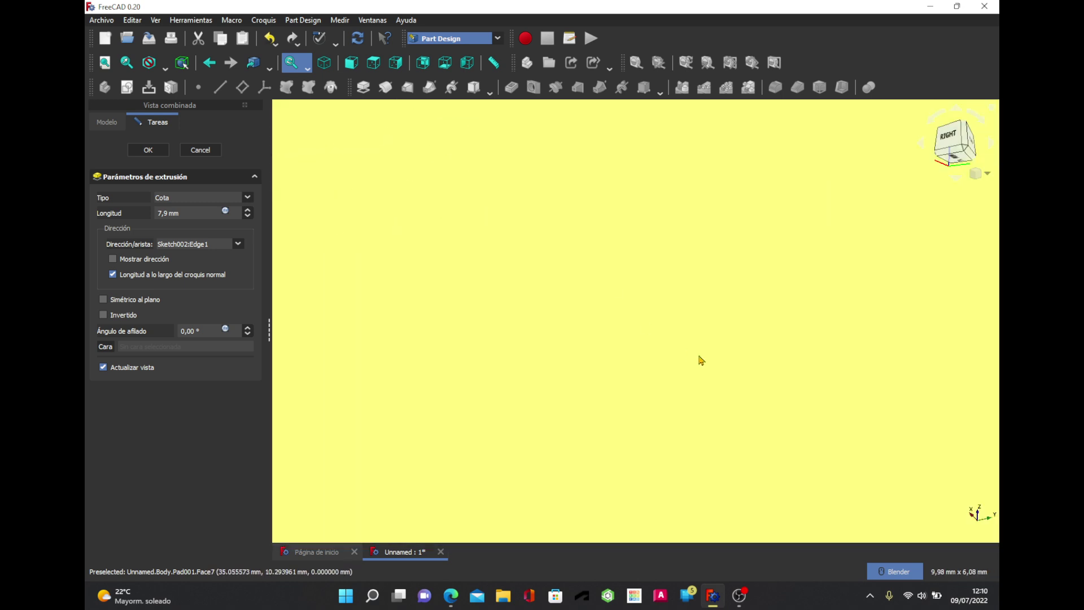
scroll(700, 360, down, 5)
scroll(700, 360, down, 5)
- Orbit to a low side view of the disc and back out to inspect the tab
mouse_move(719, 285)
middle_down()
mouse_move(454, 380)
mouse_move(604, 392)
middle_up()
scroll(651, 371, up, 3)
scroll(622, 363, up, 3)
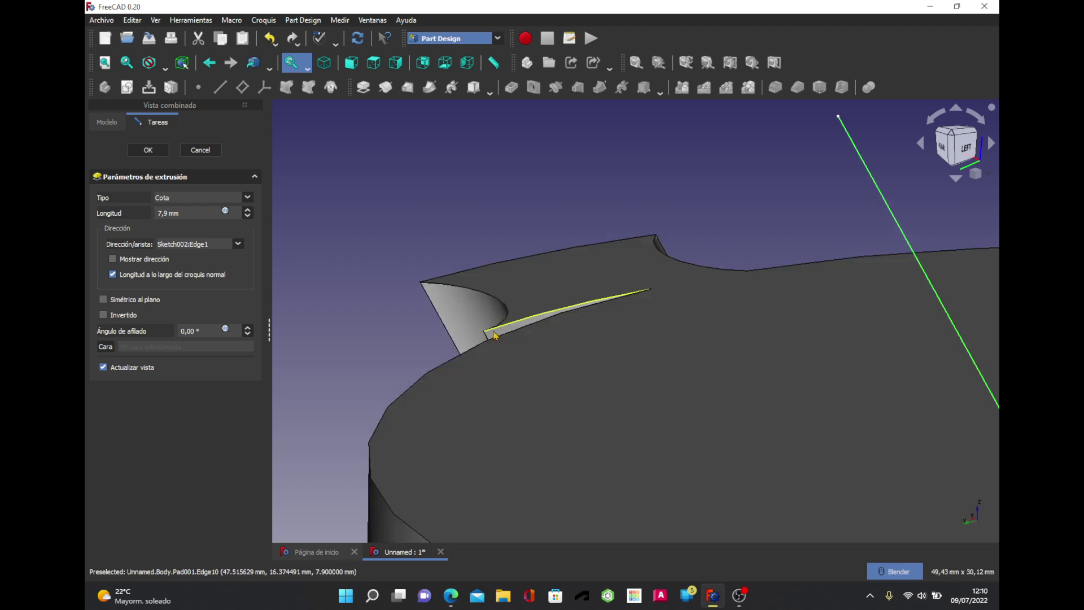
scroll(582, 286, down, 5)
mouse_move(625, 222)
middle_down()
mouse_move(513, 279)
mouse_move(779, 309)
mouse_move(873, 303)
mouse_move(668, 307)
mouse_move(715, 362)
mouse_move(734, 322)
middle_up()
scroll(656, 324, down, 3)
scroll(715, 362, up, 2)
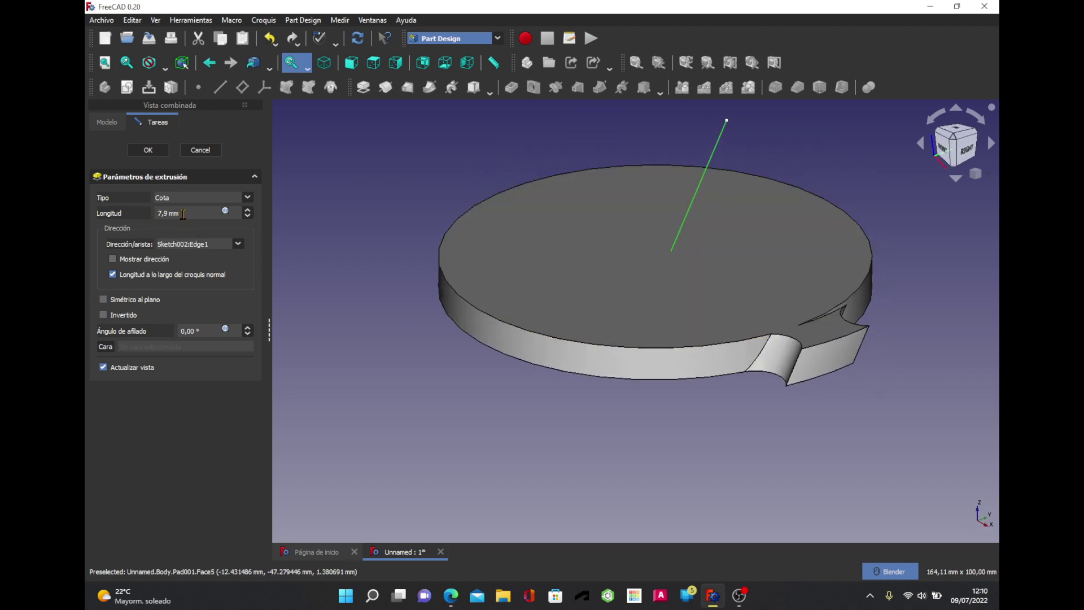
- Make the pad symmetric to the sketch plane and lengthen it to 22,90 mm
triple_click(165, 214)
click(149, 302)
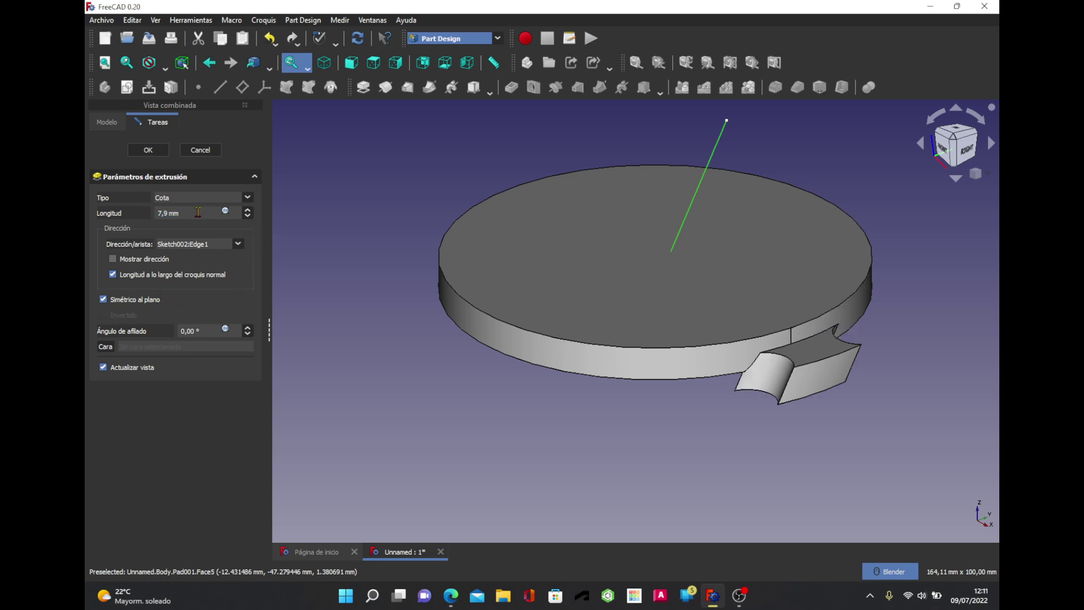
drag(248, 213, 248, 213)
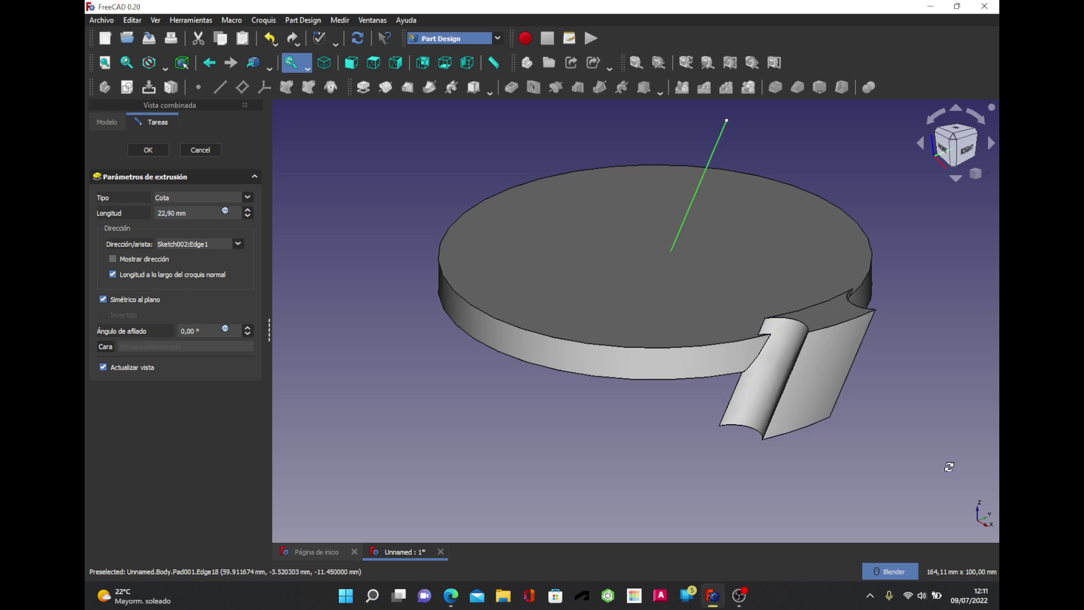
mouse_move(946, 467)
middle_down()
mouse_move(691, 418)
mouse_move(620, 412)
mouse_move(588, 424)
middle_up()
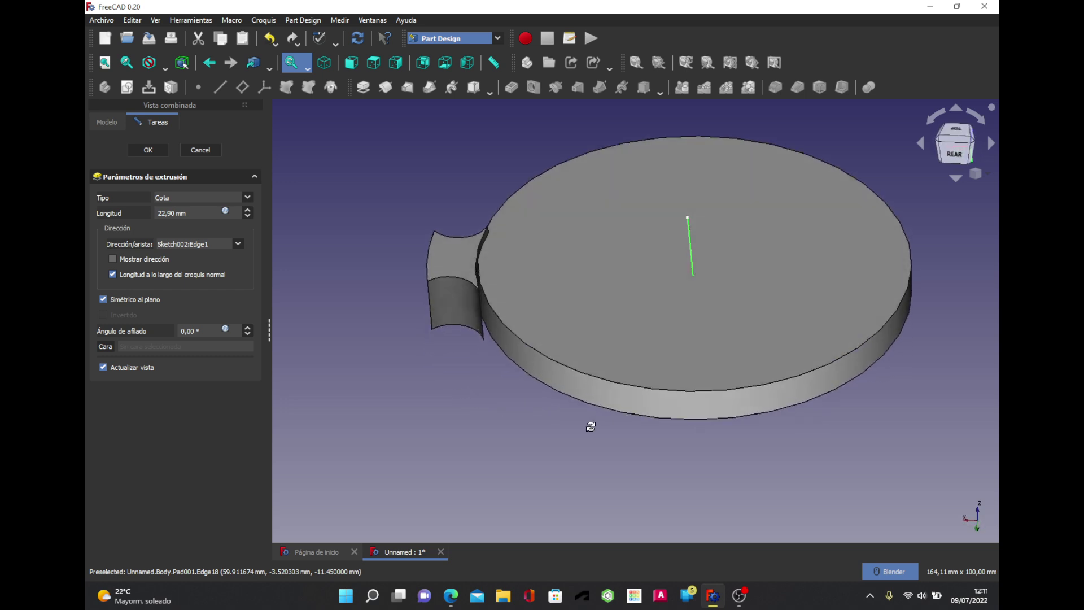
scroll(588, 423, up, 2)
scroll(492, 317, up, 5)
- Orbit around the disc to inspect the 22,90 mm symmetric pad from several sides
mouse_move(492, 316)
middle_down()
mouse_move(487, 286)
mouse_move(475, 310)
mouse_move(472, 291)
middle_up()
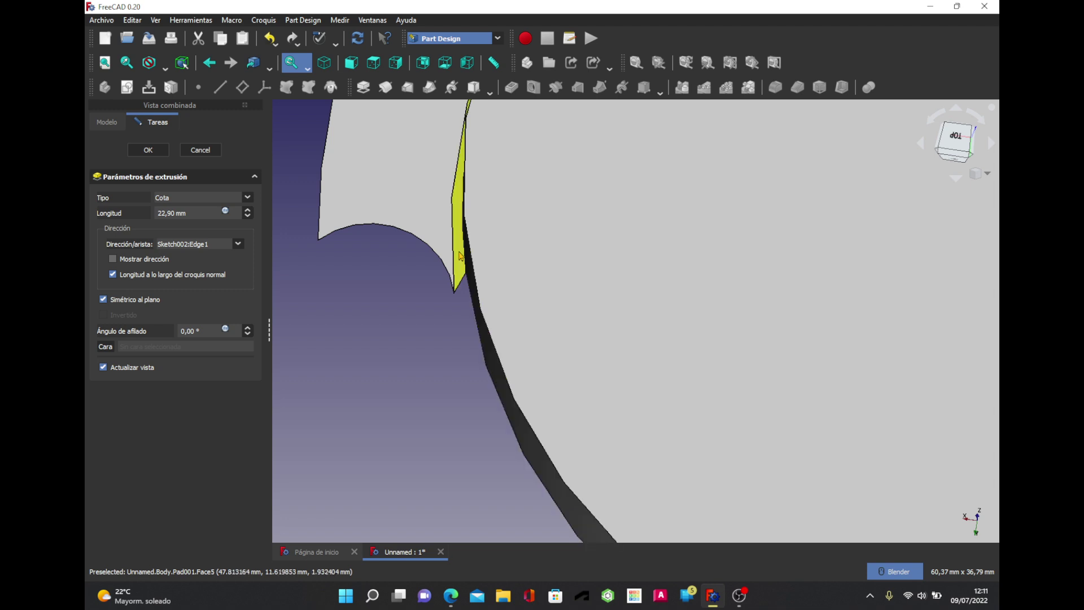
scroll(473, 378, down, 5)
mouse_move(473, 378)
middle_down()
mouse_move(716, 305)
mouse_move(787, 423)
mouse_move(777, 455)
mouse_move(830, 441)
mouse_move(768, 475)
middle_up()
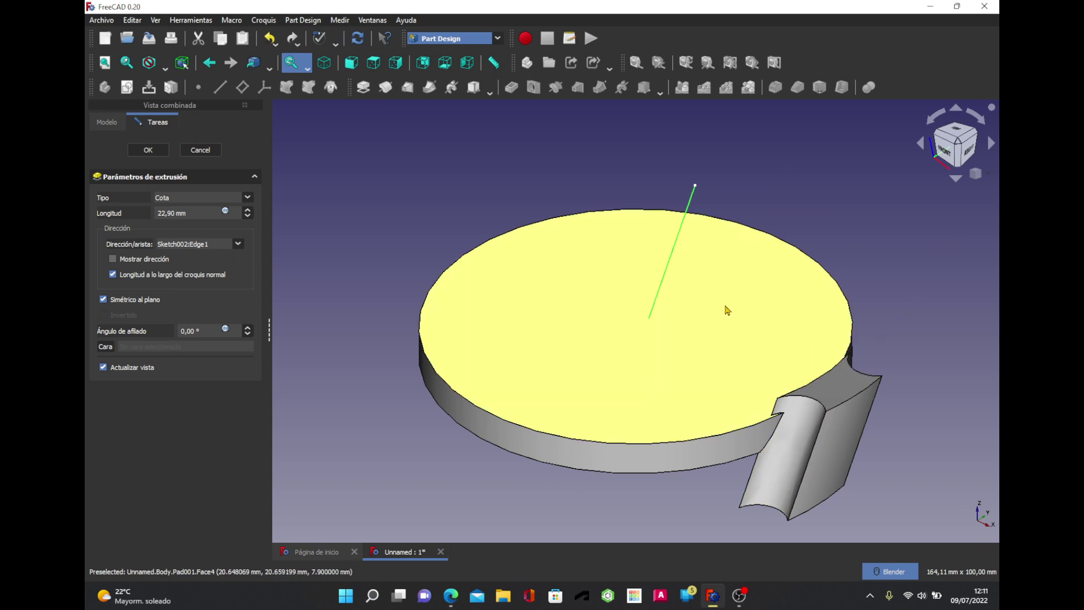
scroll(723, 307, down, 2)
mouse_move(723, 308)
middle_down()
mouse_move(534, 404)
mouse_move(706, 399)
mouse_move(678, 375)
middle_up()
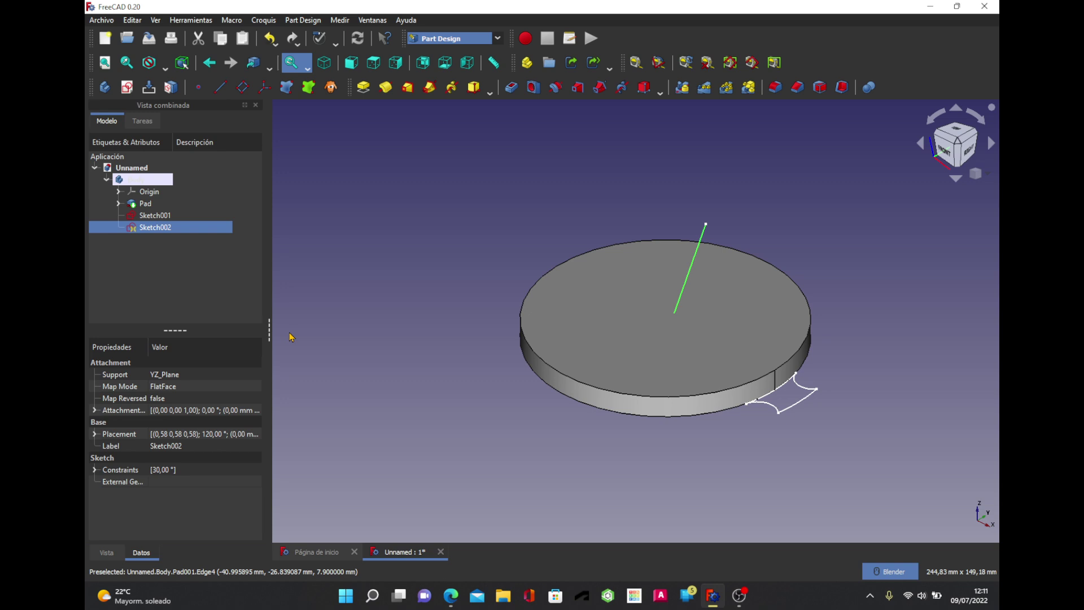
- Select Sketch001 to inspect its properties, then clear the selection
scroll(882, 337, up, 1)
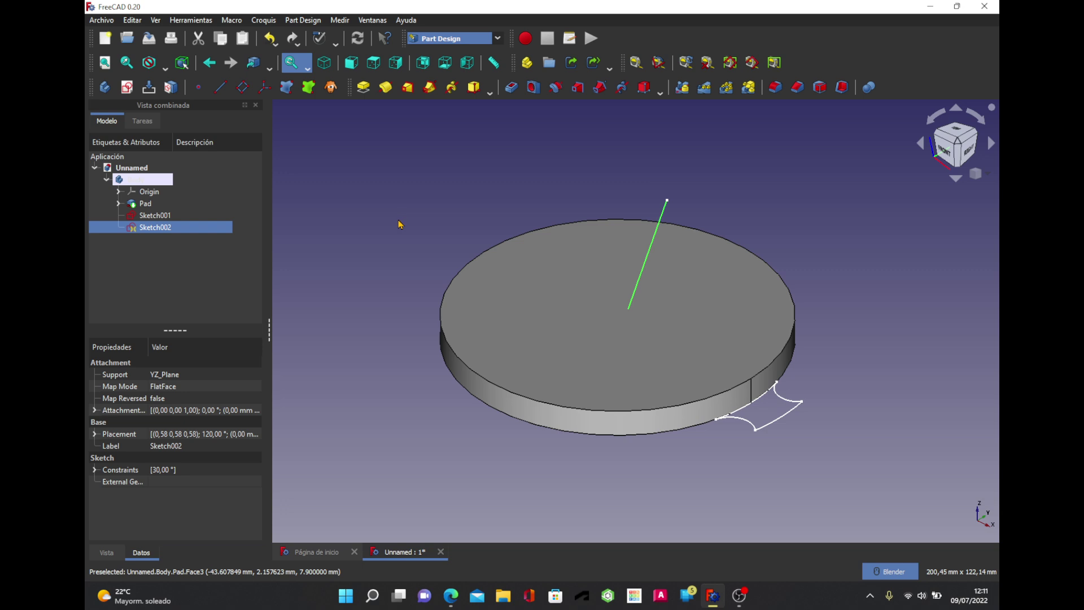
click(376, 212)
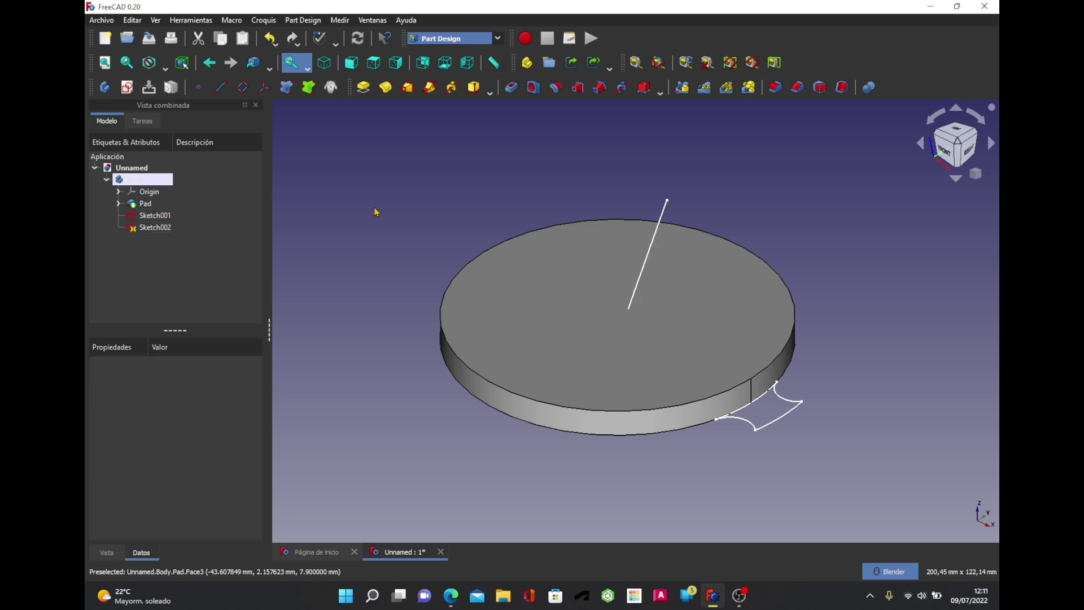
click(158, 219)
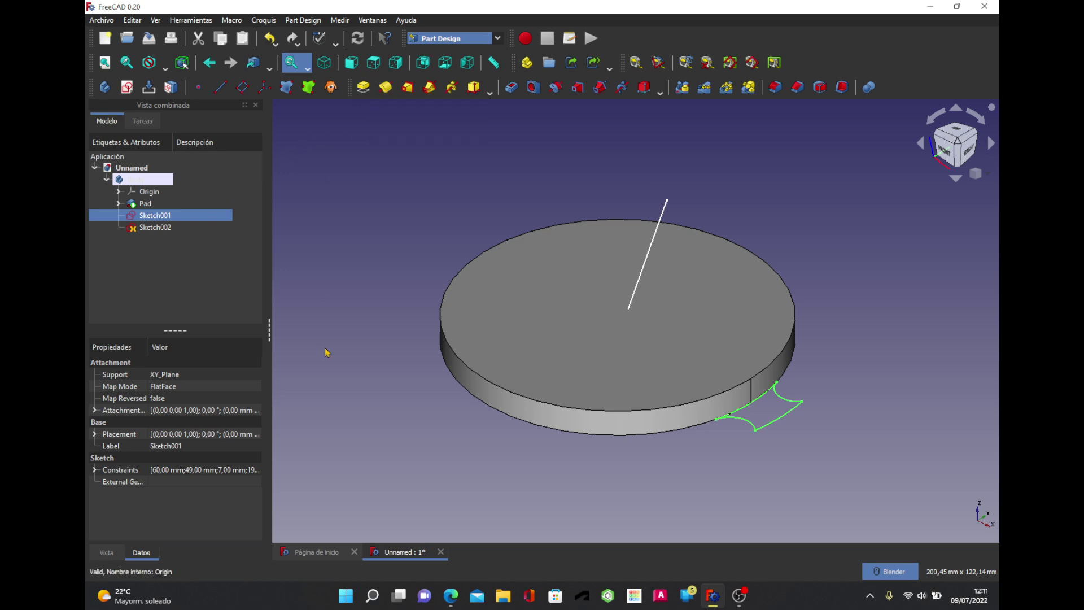
click(926, 409)
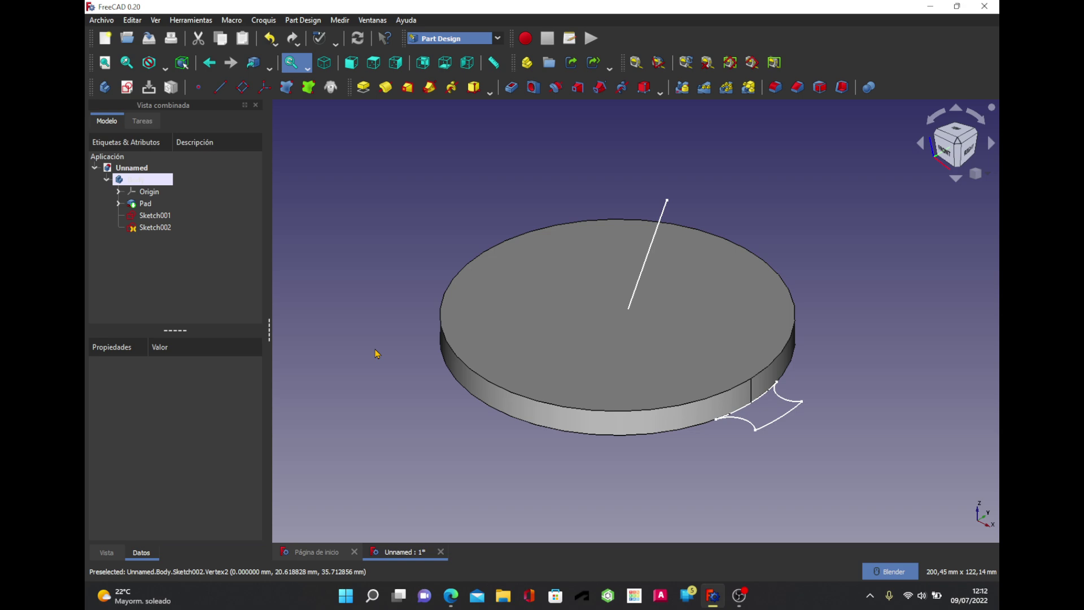
- Switch to the browser and go to YouTube in a new tab
click(450, 595)
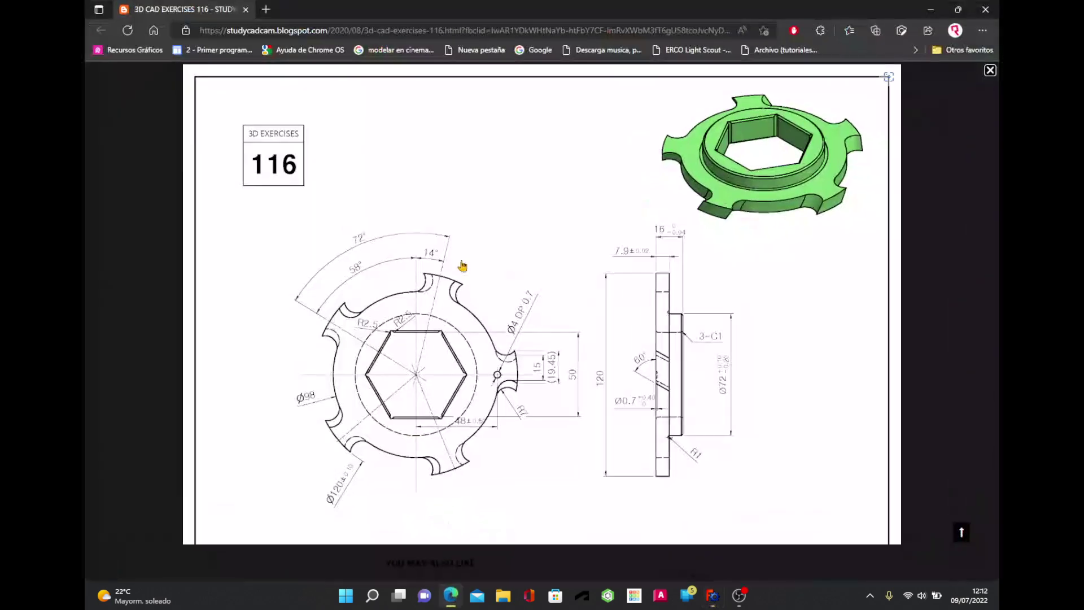
click(266, 9)
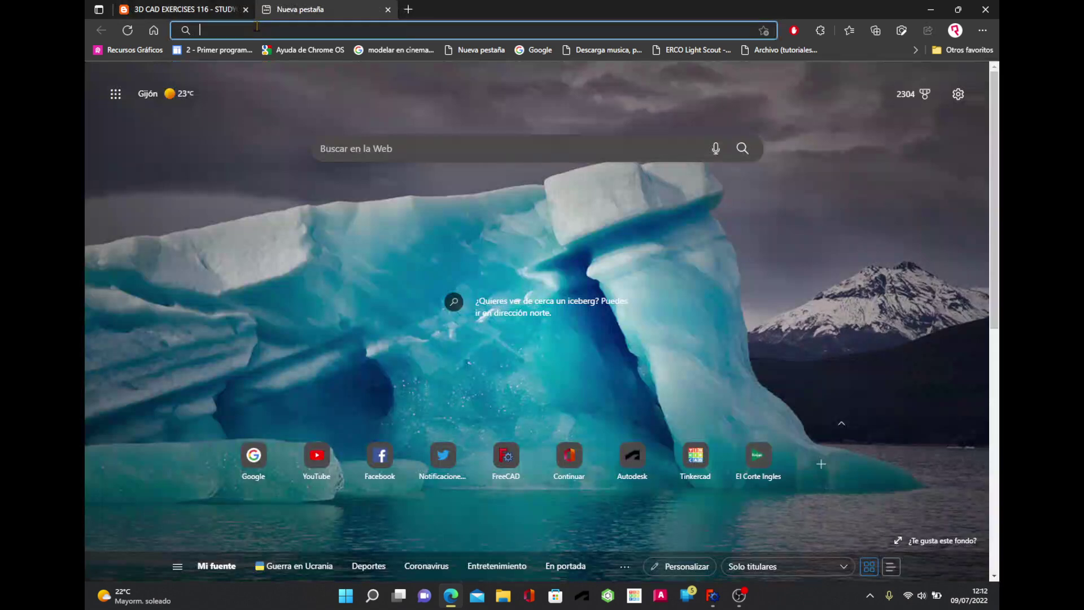
click(257, 28)
text(youtube.com)
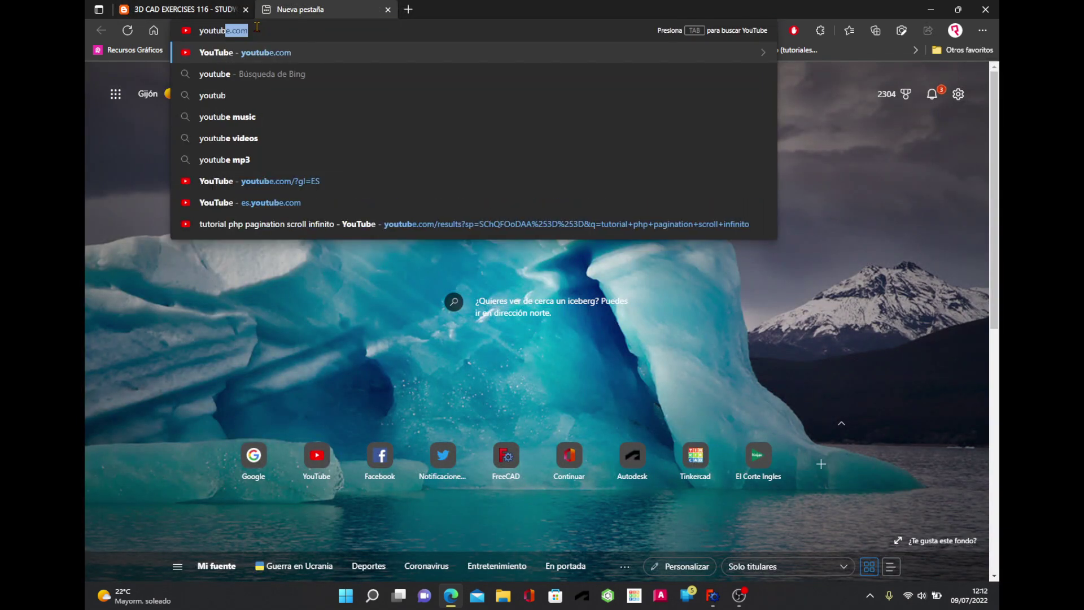
key(Return)
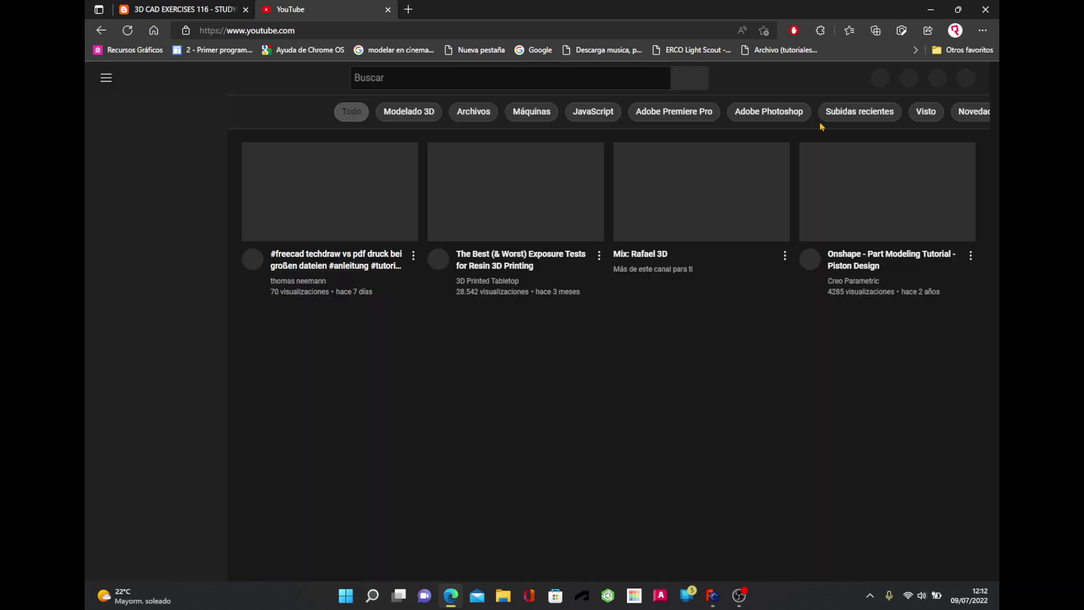
- Open the video 'Importantes utilidades para Freecad' from your own channel page
click(960, 81)
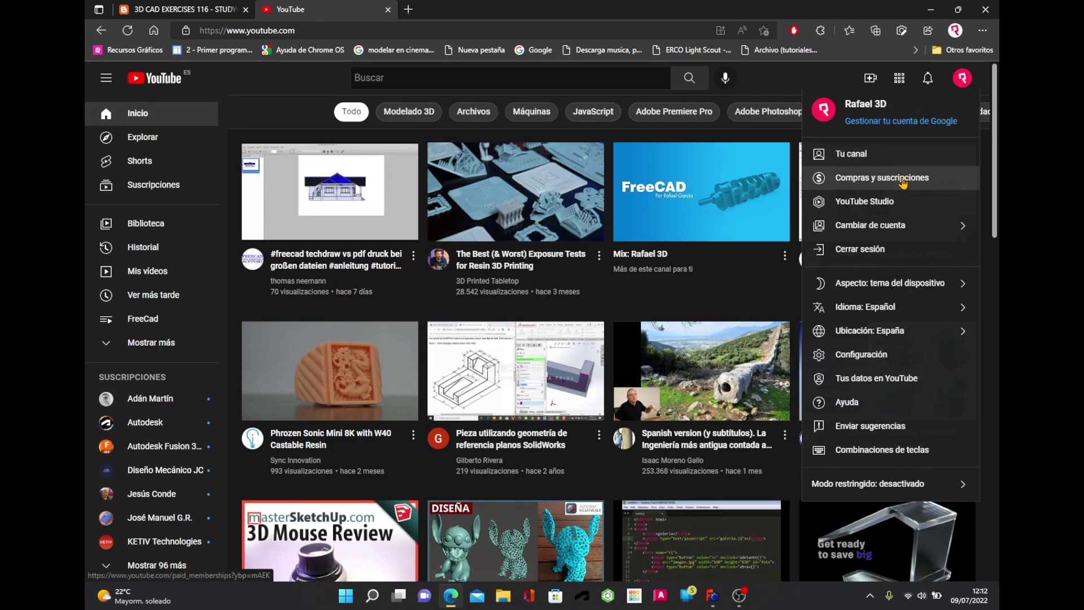
click(873, 159)
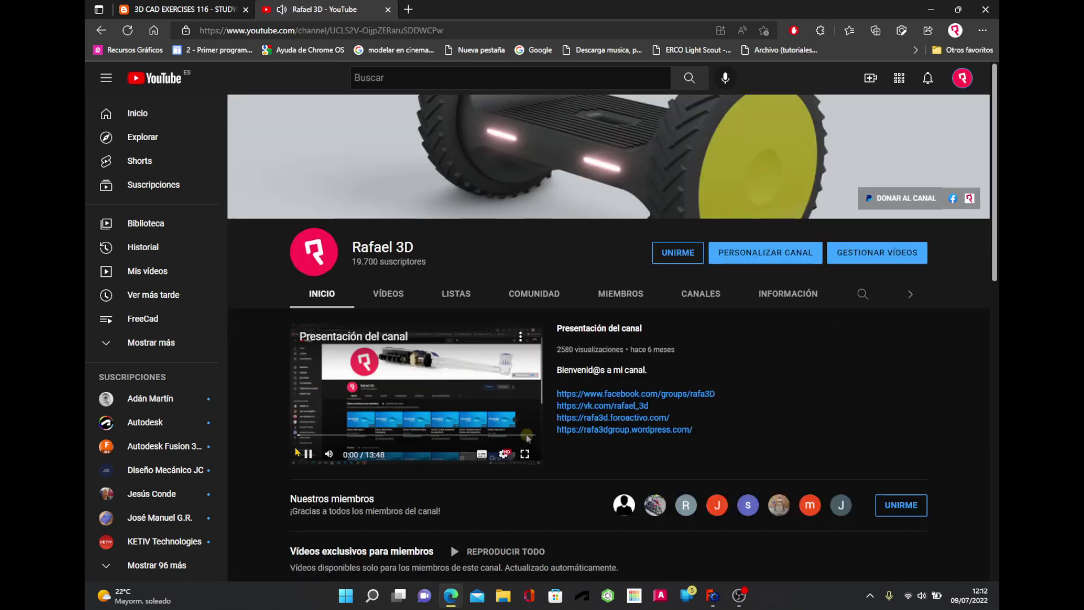
scroll(275, 449, down, 5)
scroll(265, 440, down, 3)
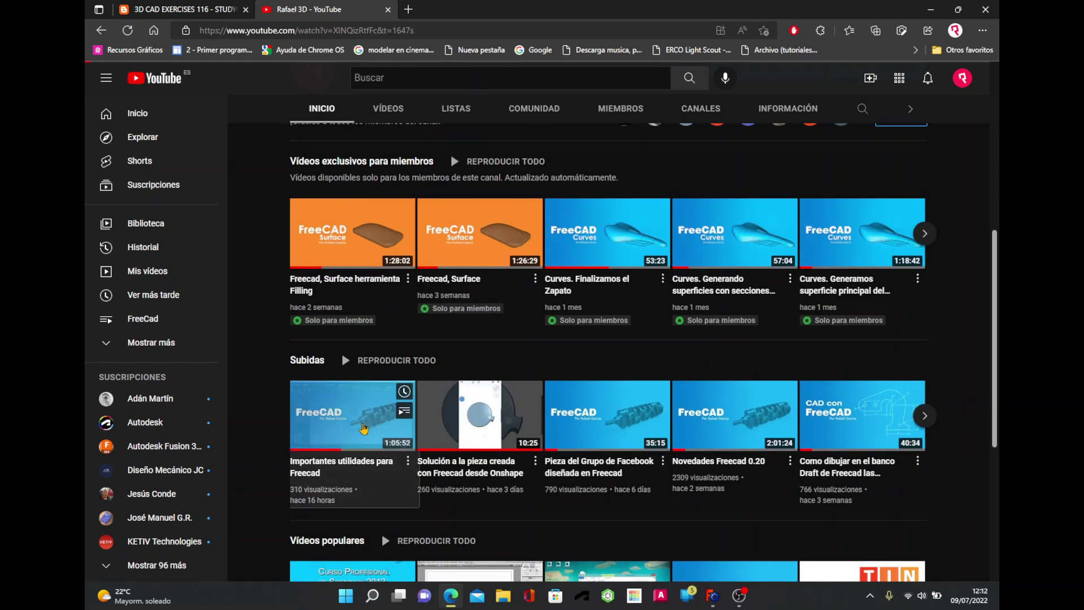
click(362, 422)
- Pause the video and expand its full description to read the utility download links
click(120, 445)
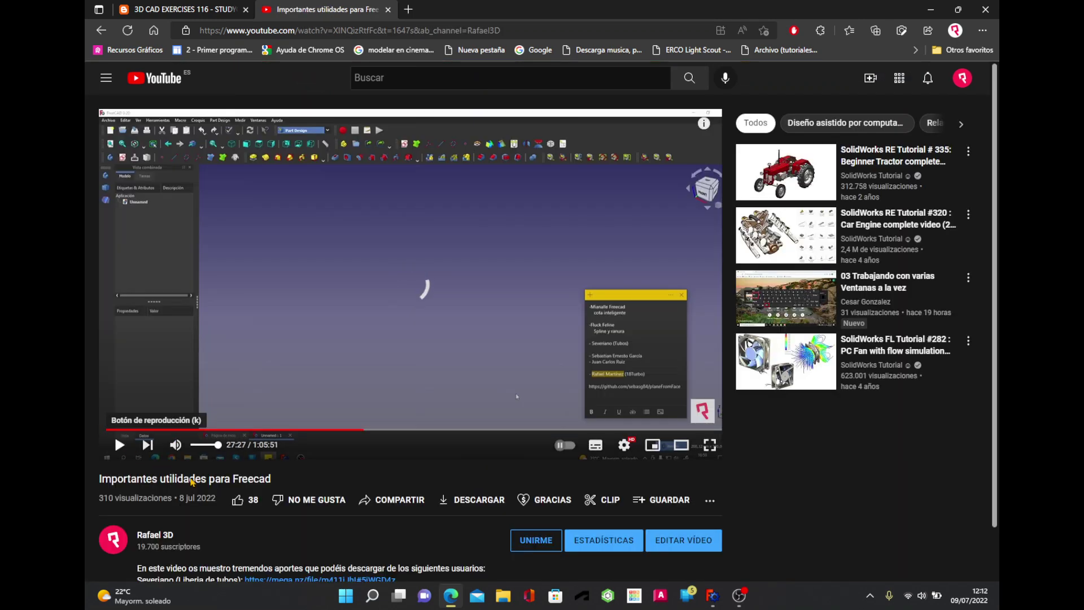
scroll(115, 438, down, 3)
scroll(384, 502, down, 2)
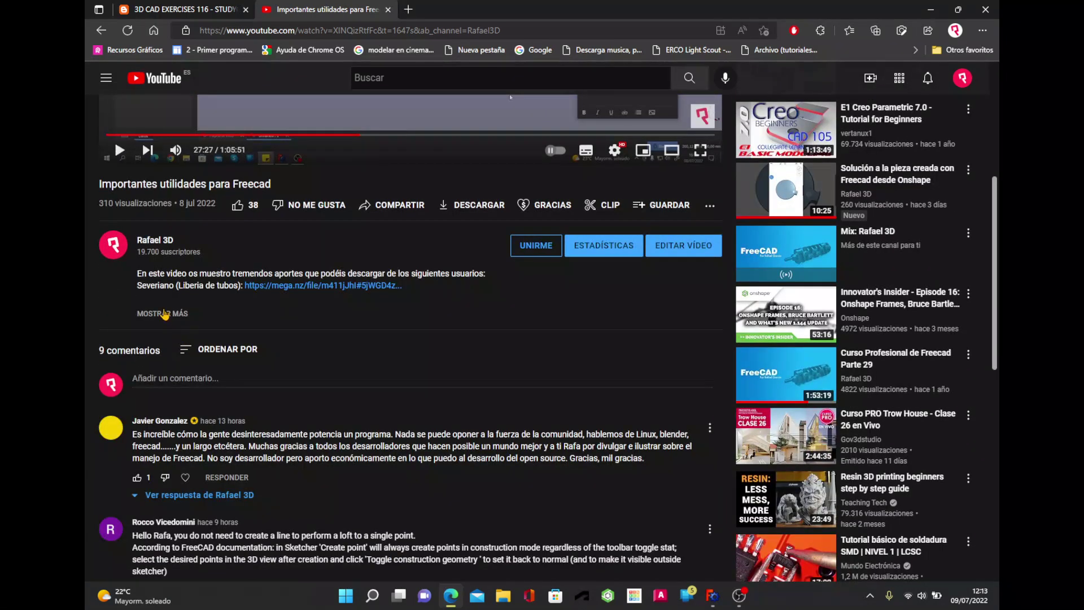
click(163, 314)
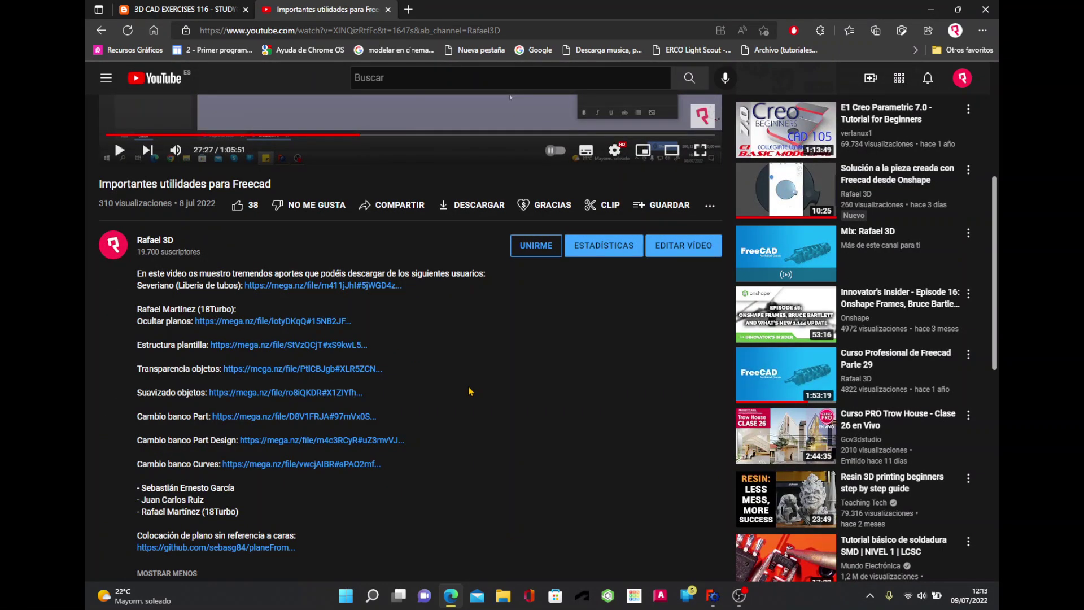
scroll(469, 391, down, 1)
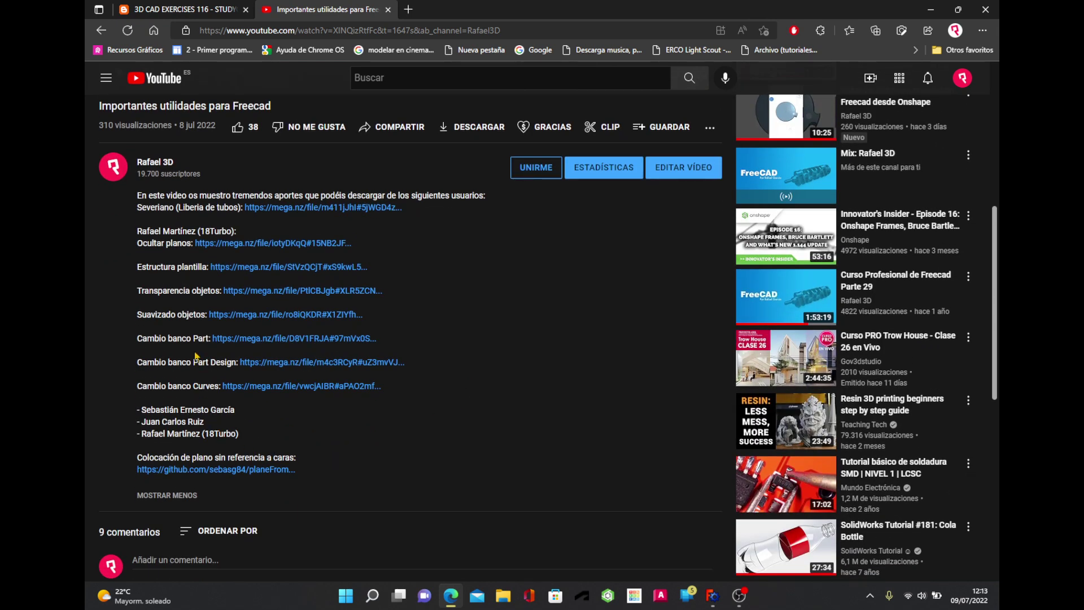
scroll(195, 354, up, 1)
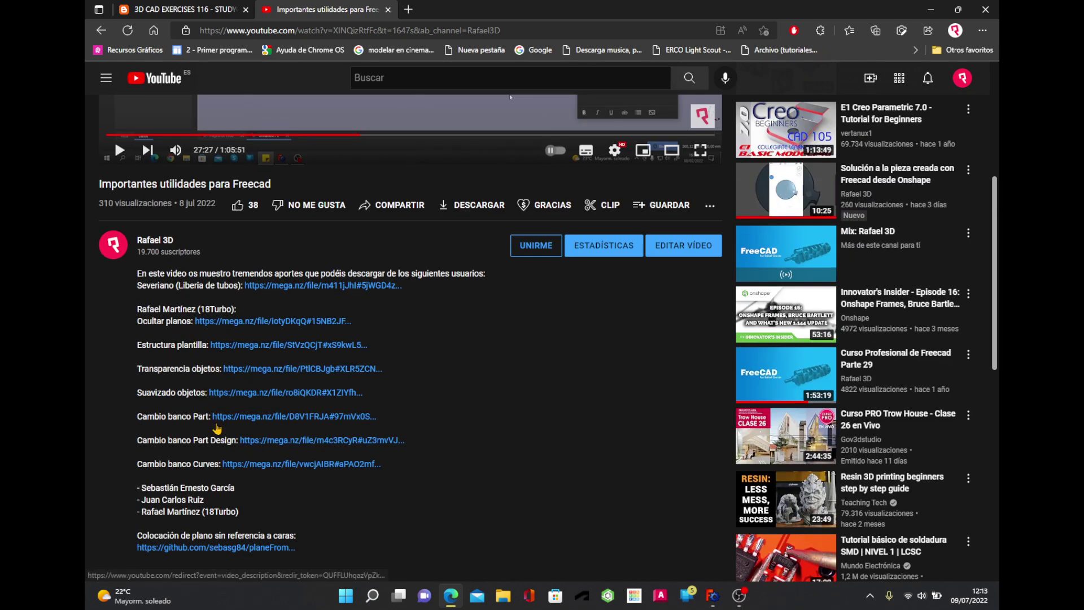
scroll(467, 478, down, 1)
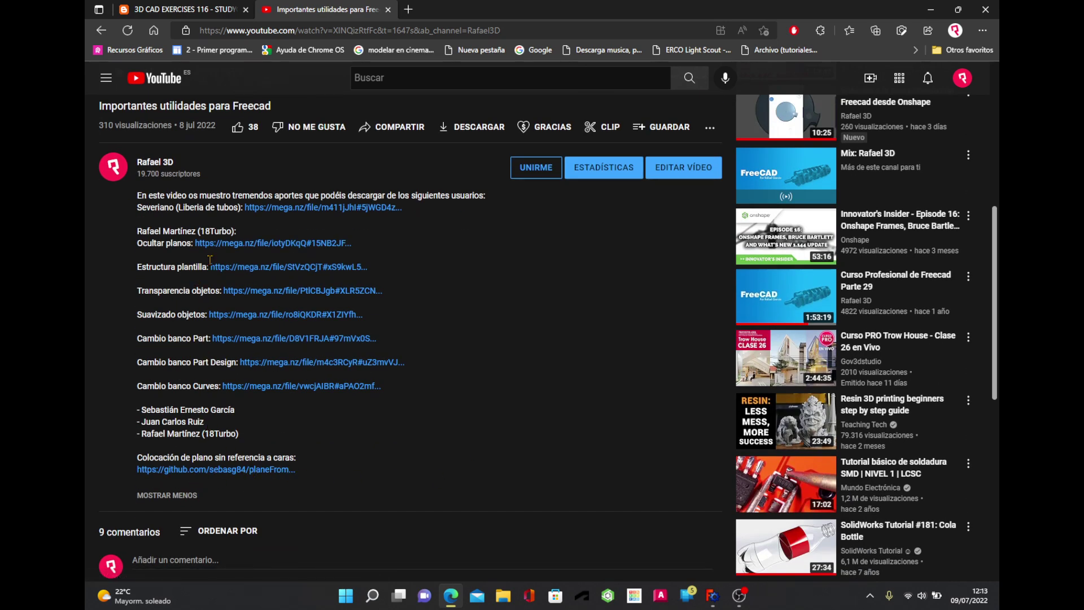
scroll(260, 266, up, 1)
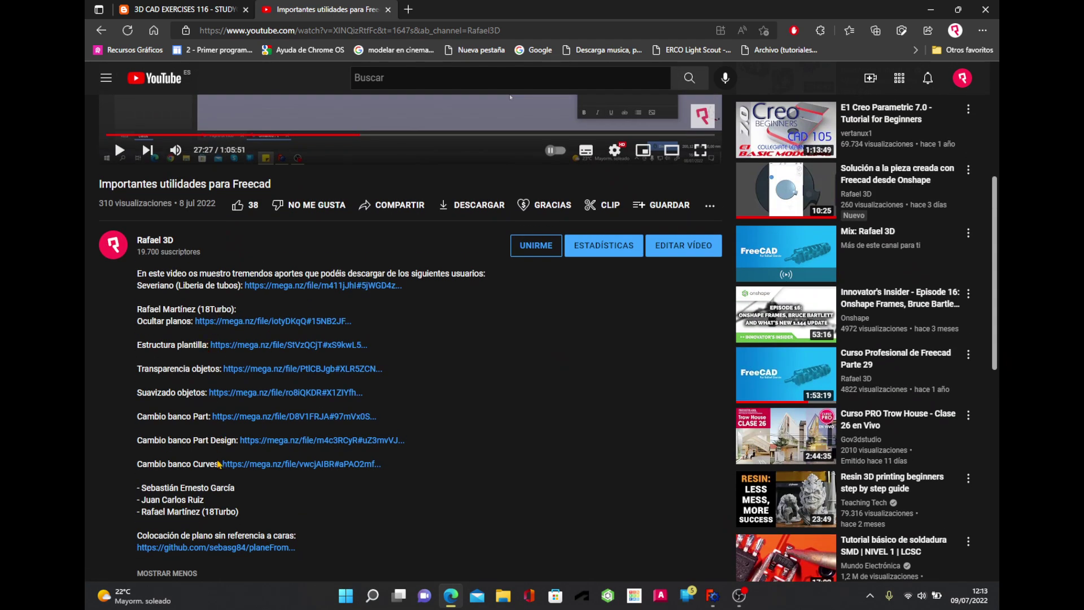
scroll(474, 452, down, 1)
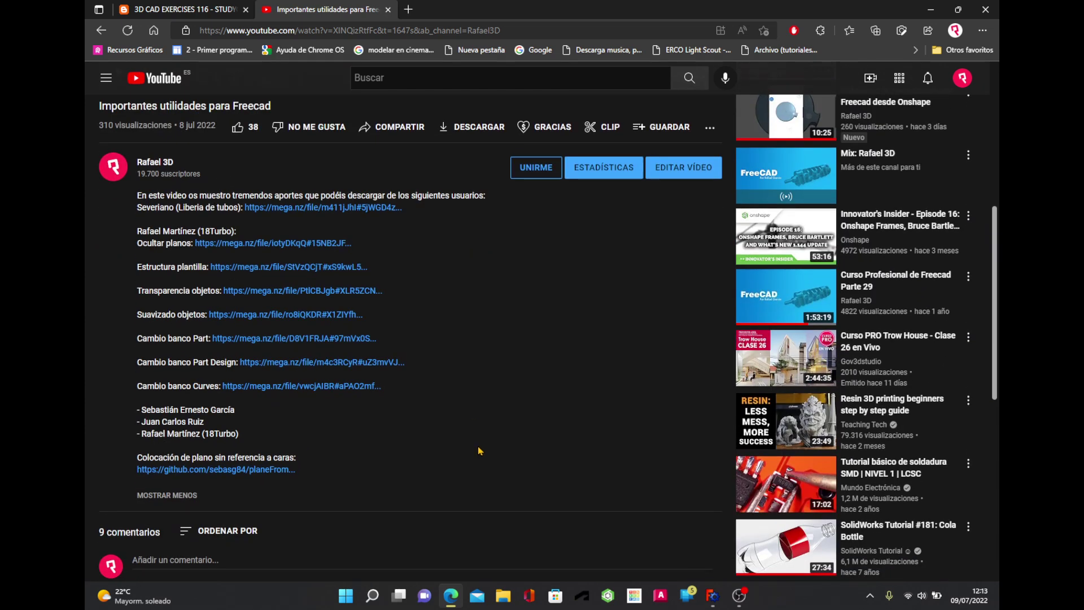
scroll(479, 450, up, 2)
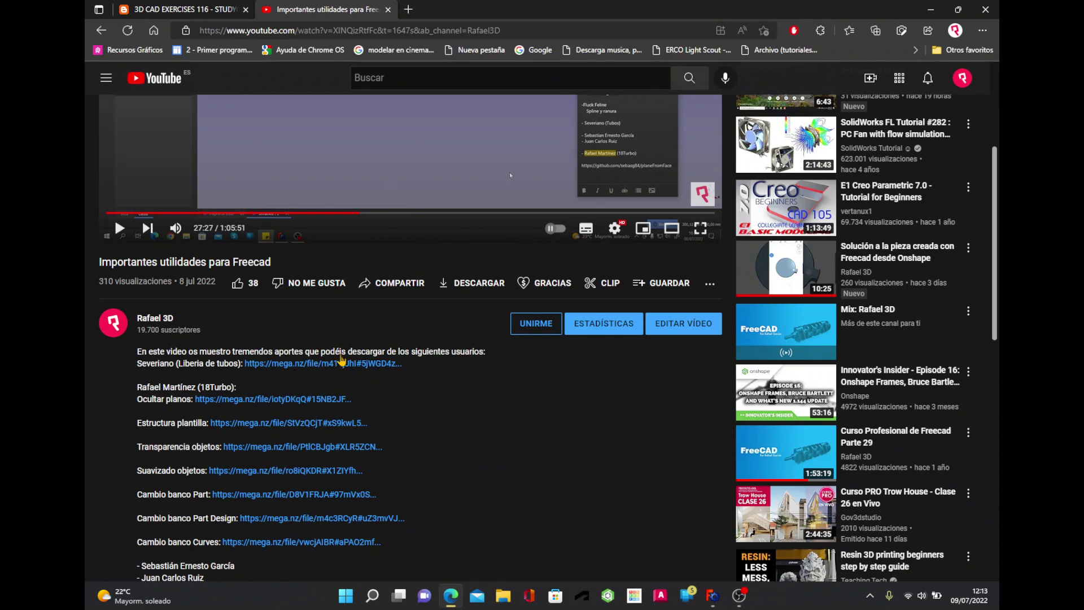
- Go to Facebook in a new tab and open the FreeCAD group page
click(408, 10)
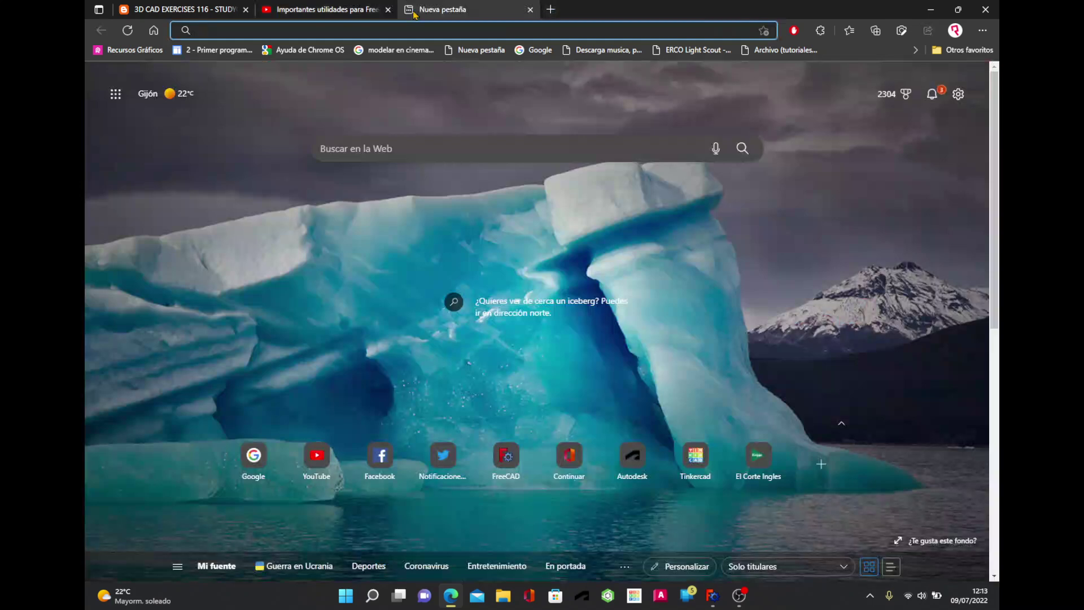
text(fa)
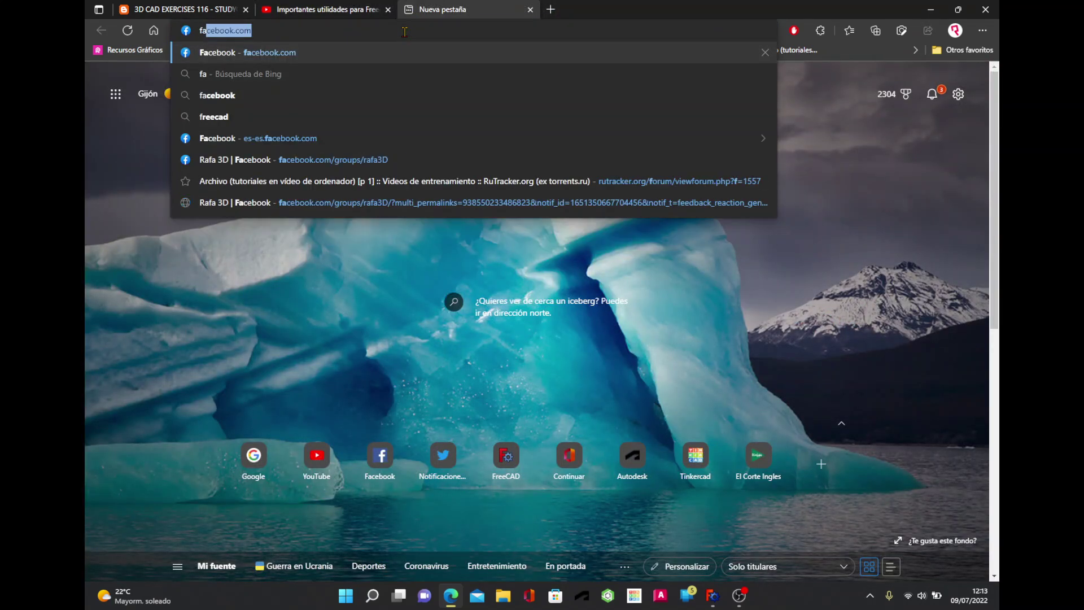
text(ce)
key(Return)
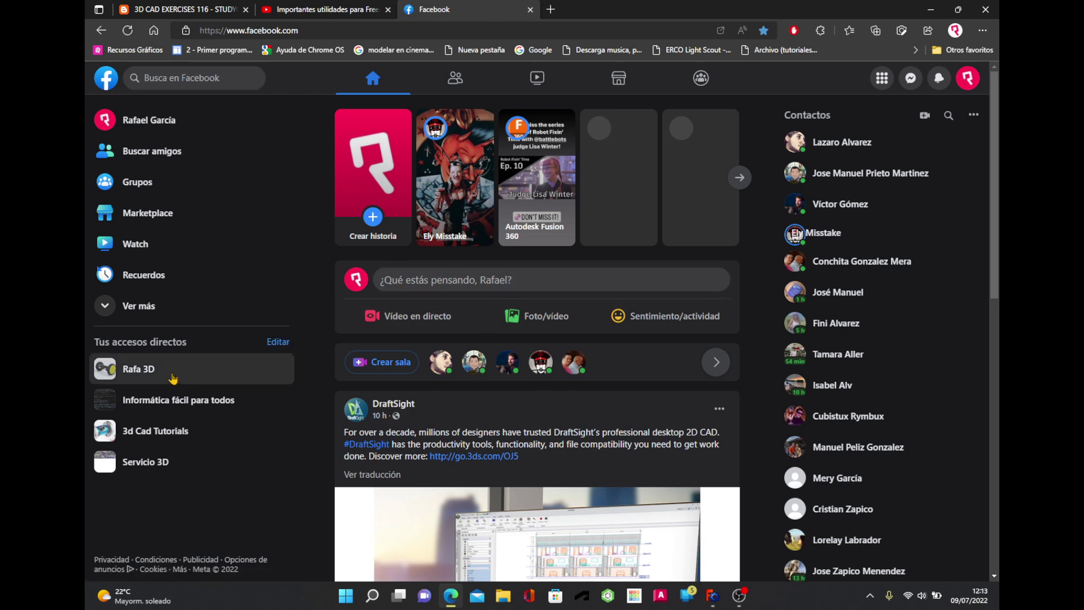
click(172, 378)
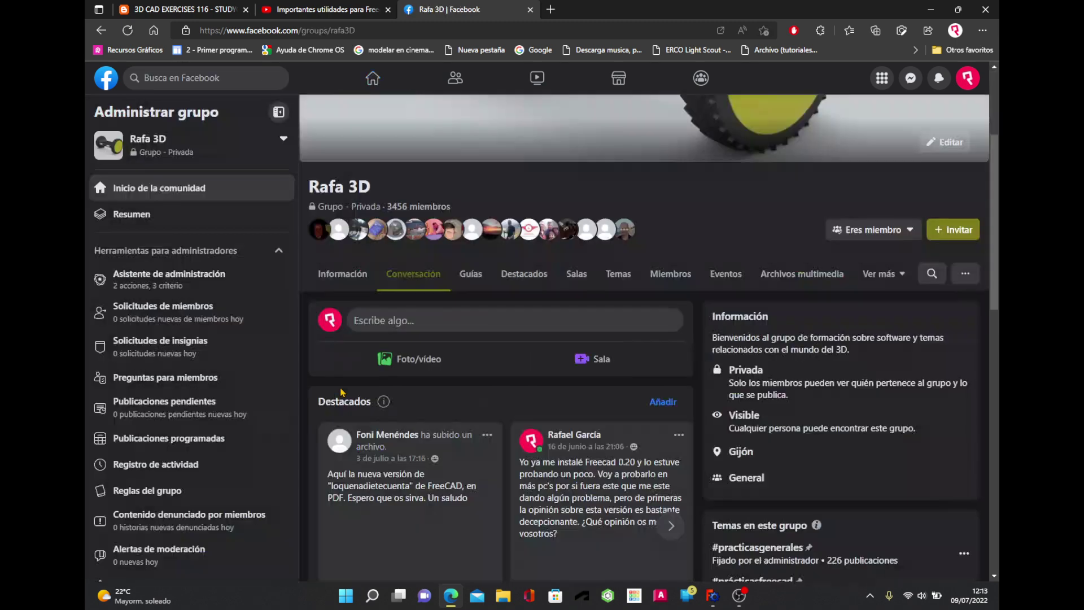
- Open the group post sharing loQueNadieTeCuentaDeFreecad_0_10_2.pdf
scroll(497, 392, down, 1)
scroll(542, 399, down, 1)
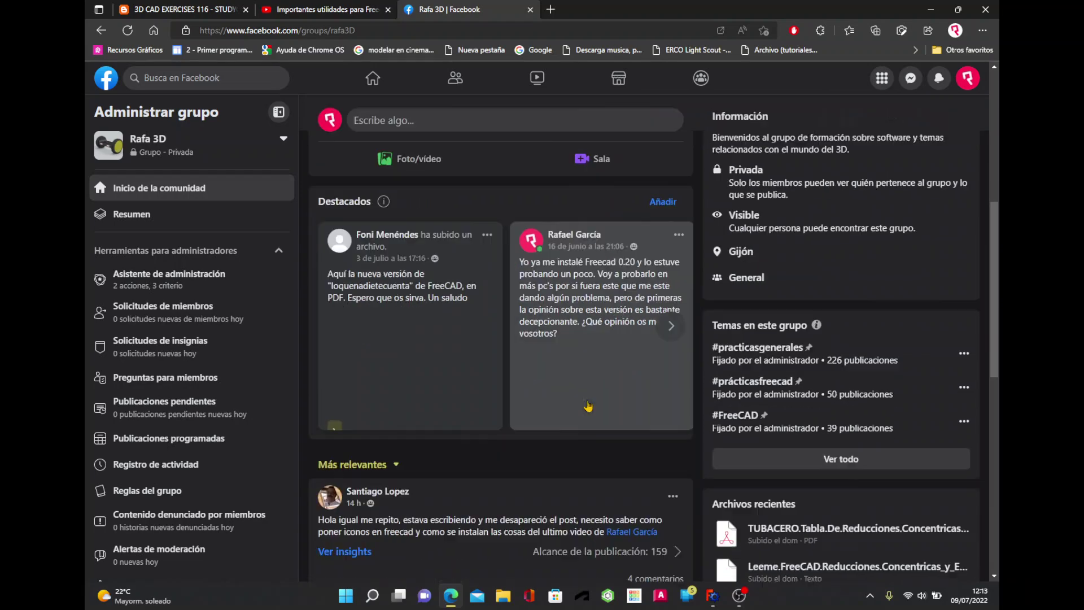
scroll(587, 405, down, 4)
scroll(588, 406, down, 3)
scroll(587, 405, up, 6)
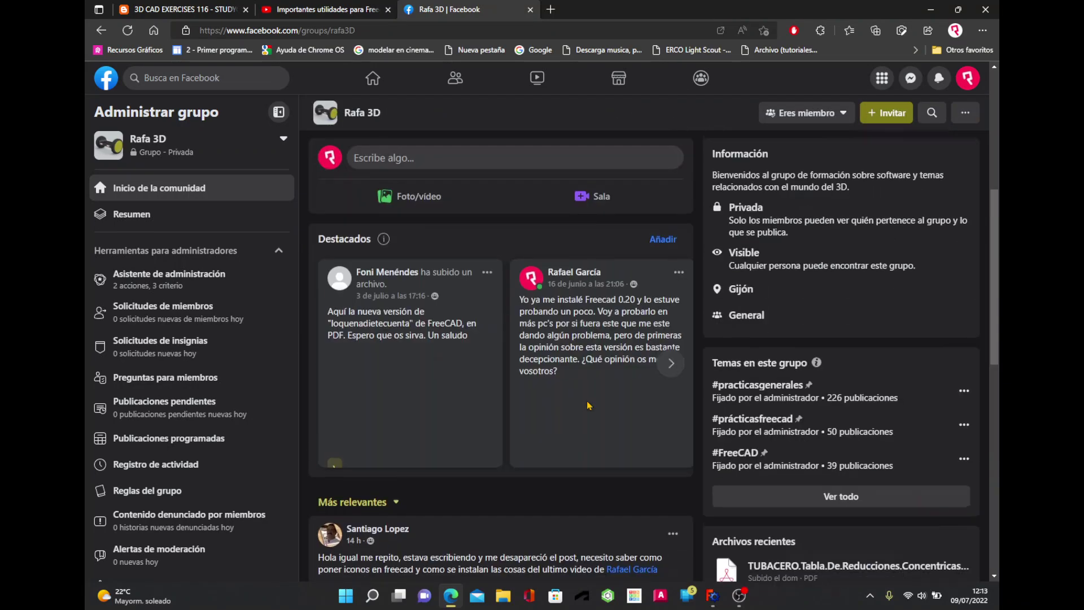
scroll(588, 406, up, 5)
scroll(588, 405, down, 5)
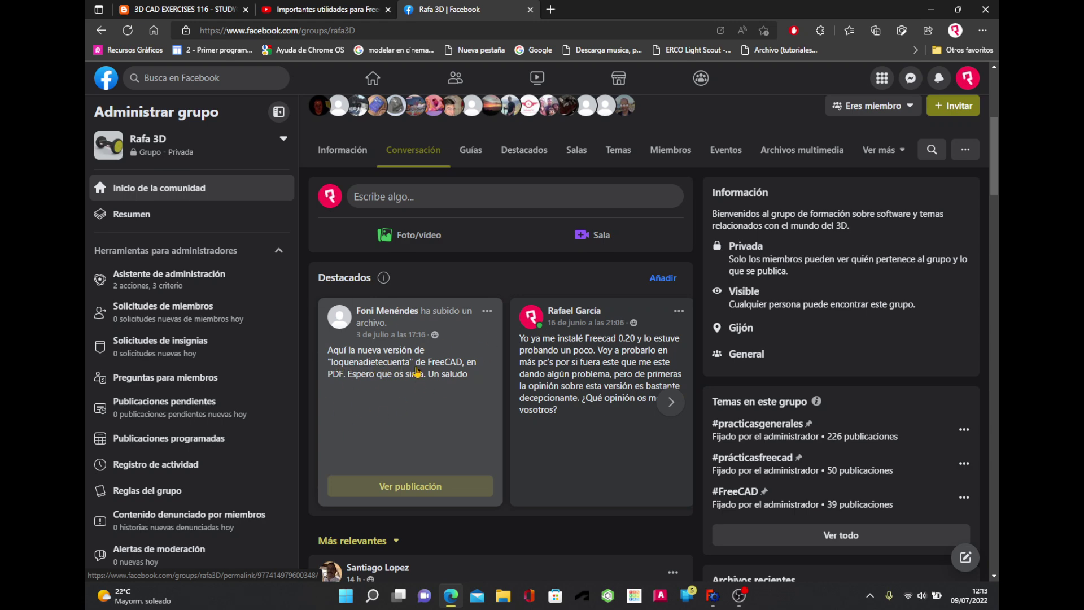
click(417, 373)
scroll(396, 418, down, 1)
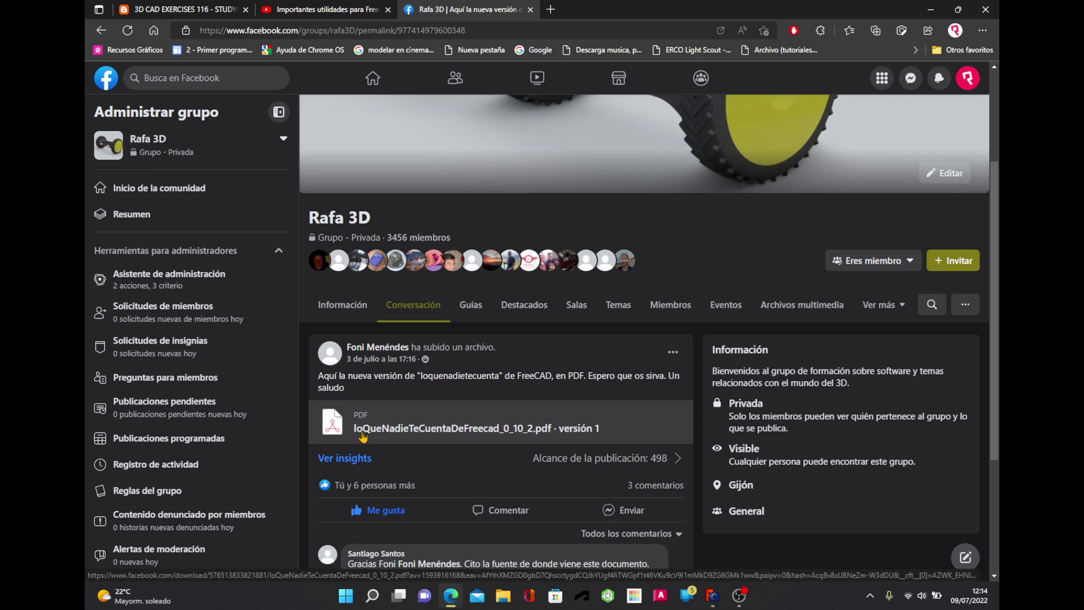
- Download the loQueNadieTeCuentaDeFreecad PDF and open it in Edge's PDF viewer
click(484, 429)
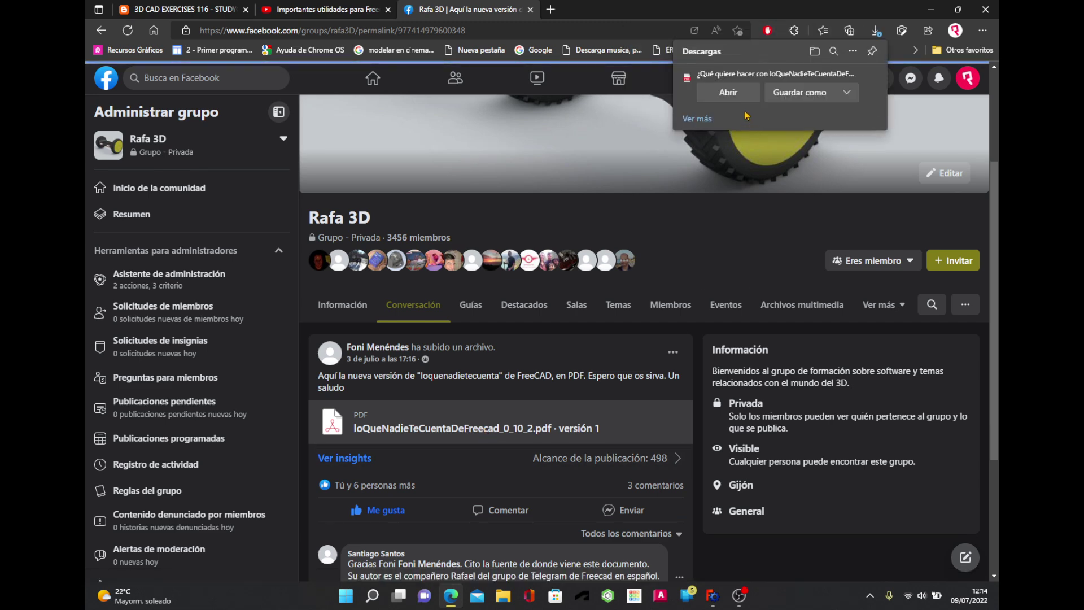
click(729, 92)
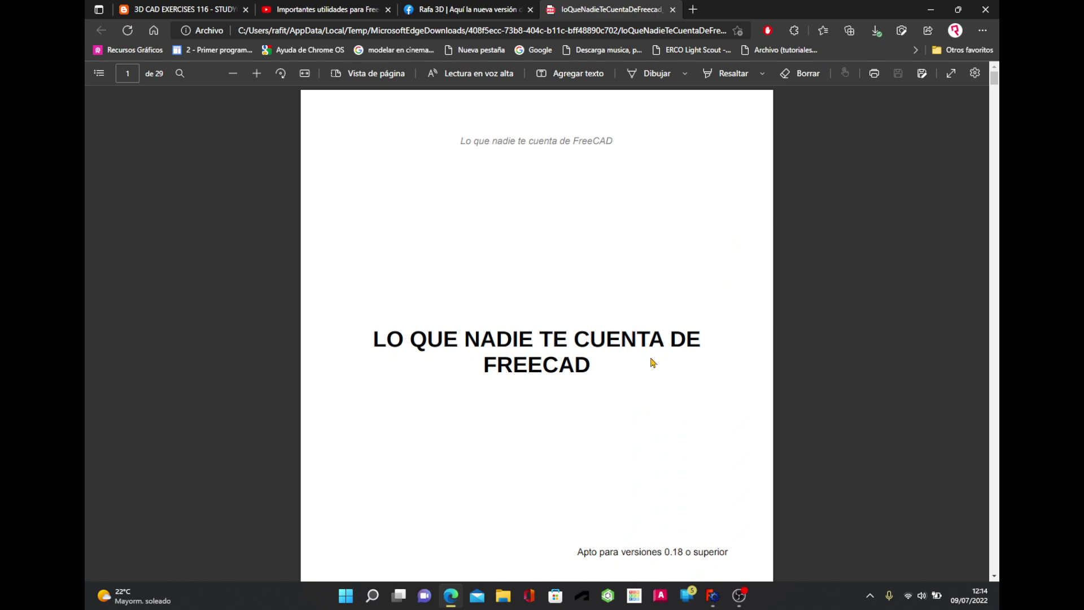
scroll(653, 362, down, 3)
scroll(653, 362, down, 1)
- Skim through the guide's opening pages
scroll(653, 362, down, 3)
scroll(654, 362, down, 3)
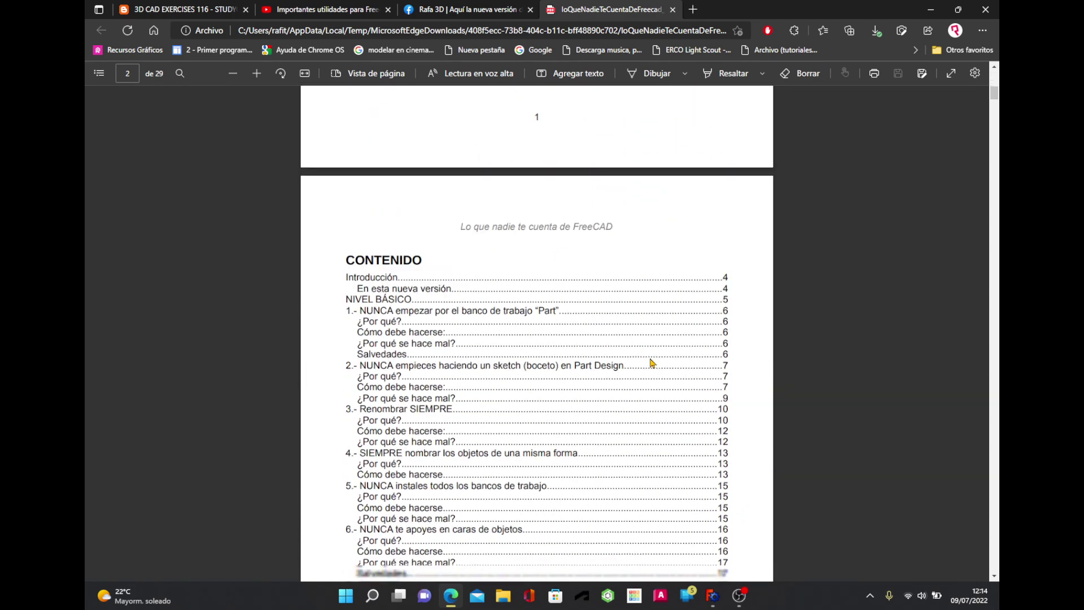
scroll(654, 362, down, 3)
scroll(653, 363, down, 7)
scroll(653, 362, down, 3)
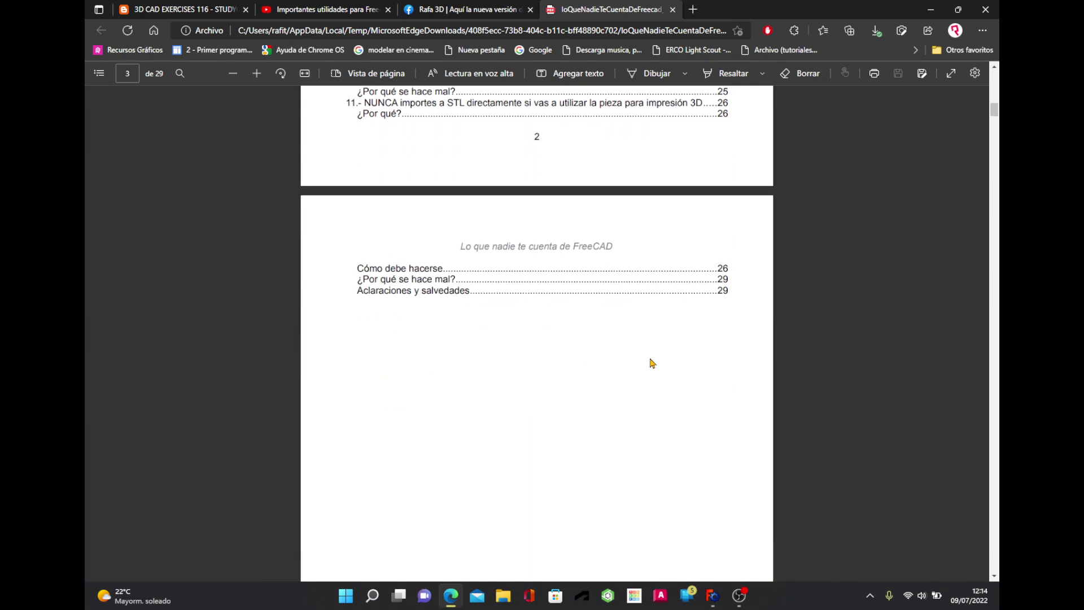
scroll(653, 362, down, 7)
scroll(653, 363, down, 5)
scroll(653, 362, down, 3)
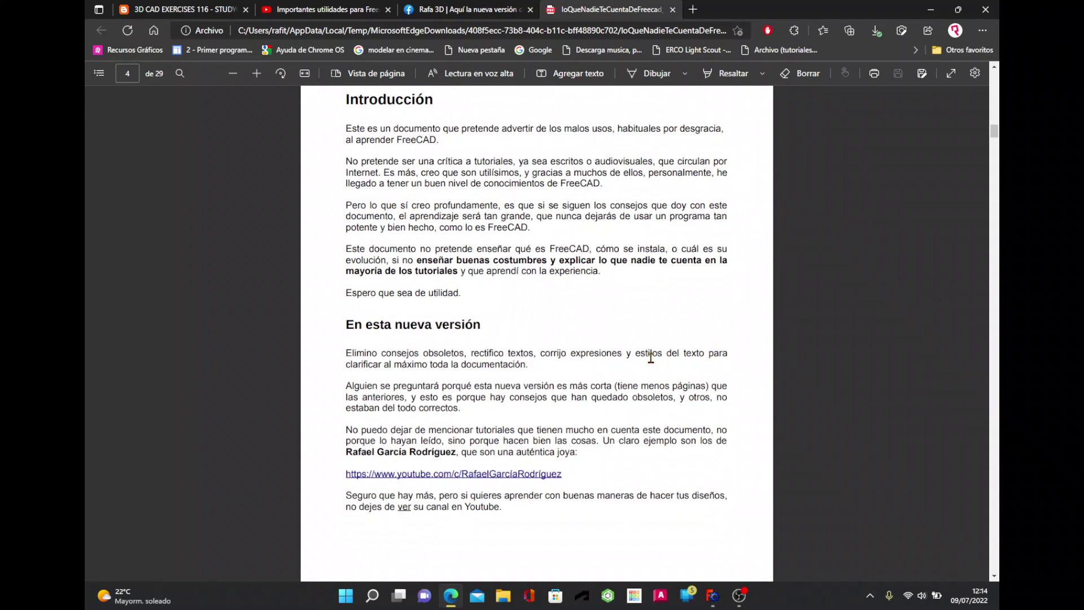
scroll(651, 358, down, 4)
scroll(650, 358, down, 1)
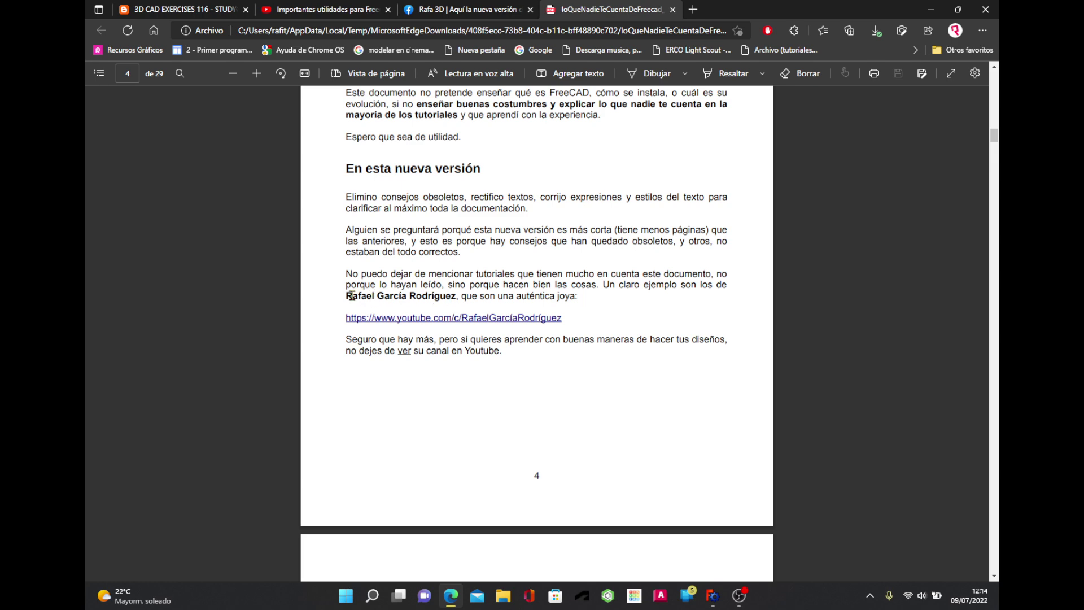
drag(348, 296, 477, 296)
scroll(591, 459, down, 4)
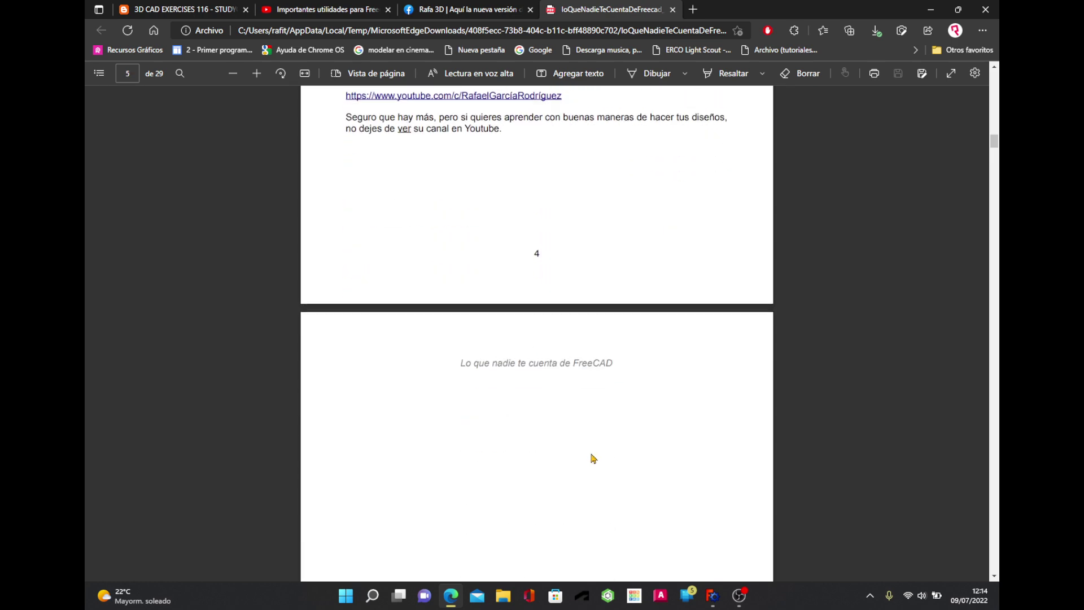
scroll(592, 459, down, 4)
scroll(591, 459, down, 3)
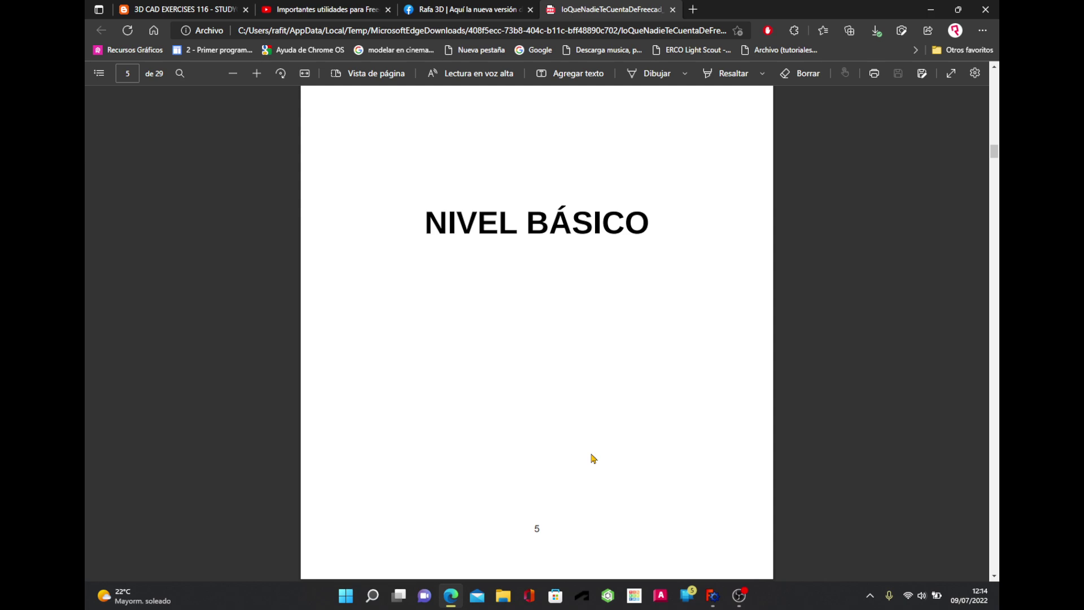
scroll(592, 458, down, 3)
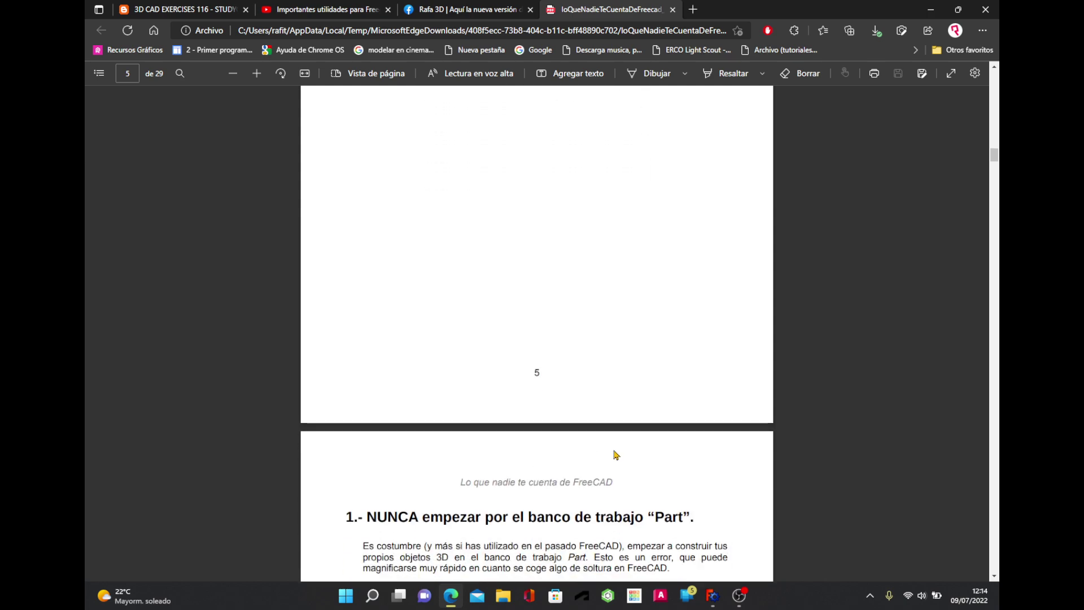
scroll(616, 454, up, 7)
scroll(615, 455, up, 8)
- Clear the text selection and scroll to page 6's '1.- NUNCA empezar por el banco de trabajo Part'
click(605, 397)
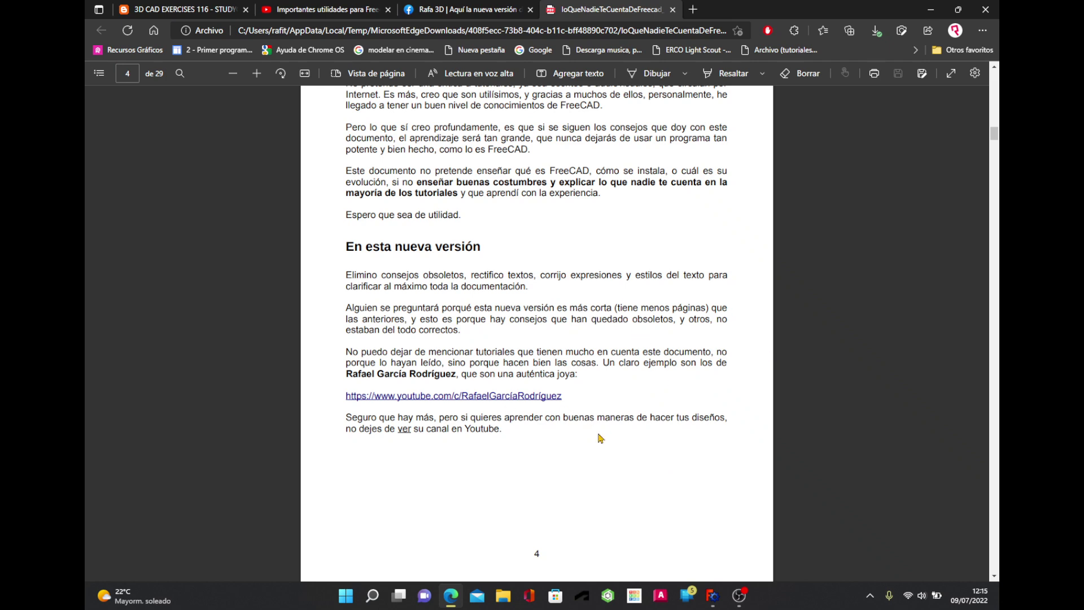
scroll(600, 438, down, 4)
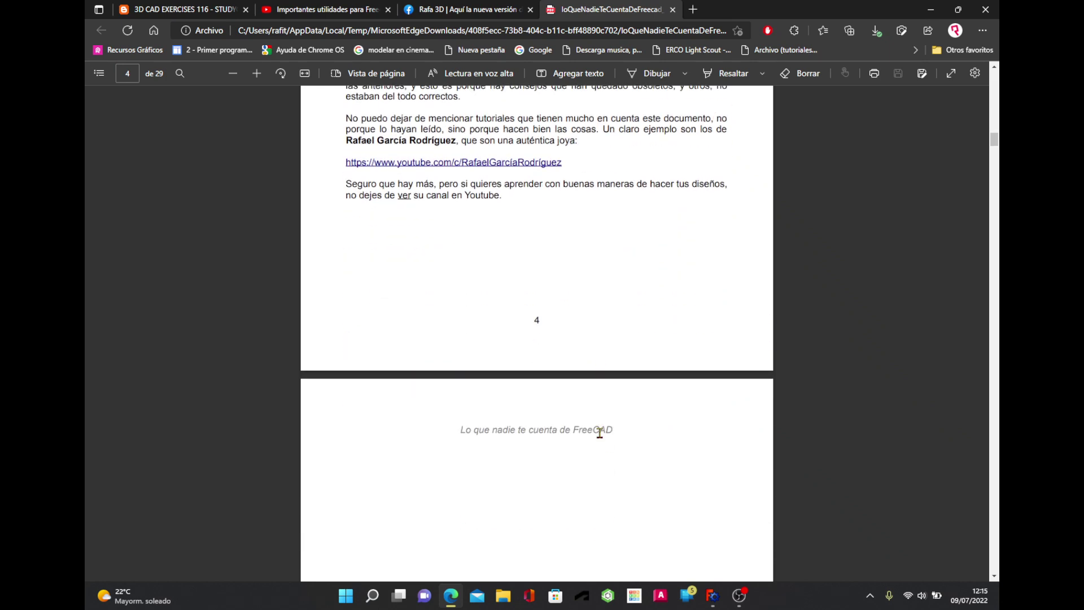
scroll(600, 433, down, 4)
scroll(599, 434, down, 2)
scroll(599, 433, down, 1)
scroll(600, 433, down, 3)
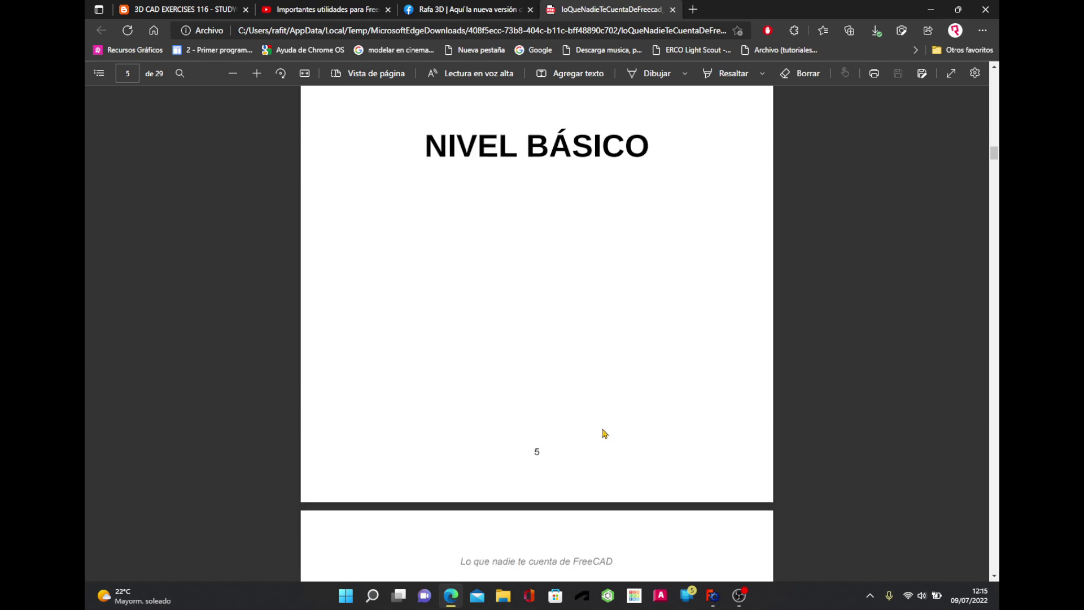
scroll(602, 433, down, 2)
scroll(603, 433, down, 6)
scroll(603, 433, down, 2)
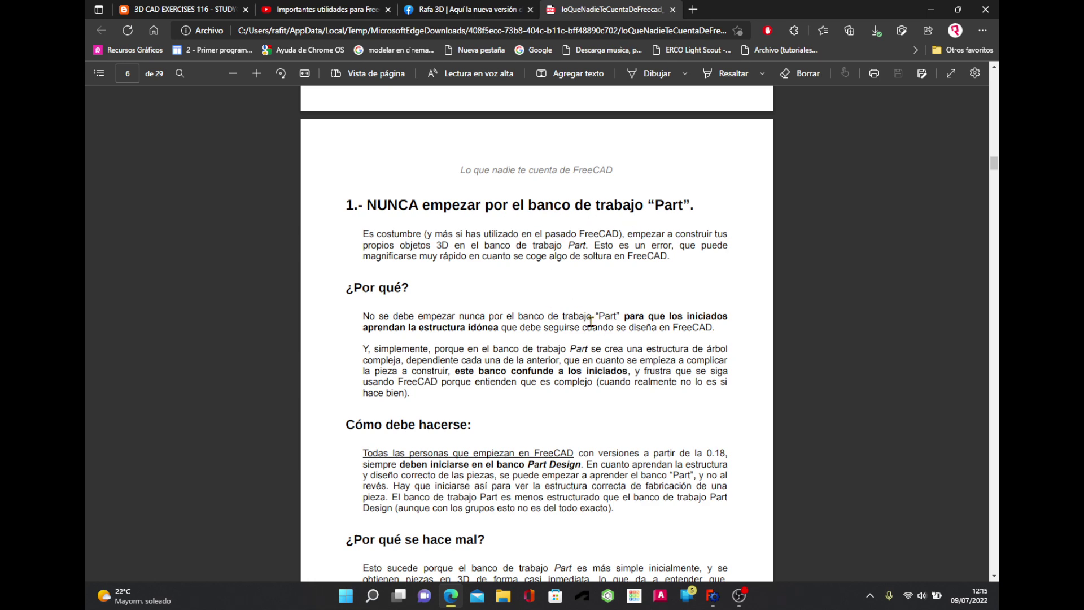
- Skim down through pages 7–9 of the FreeCAD guide PDF
scroll(591, 322, down, 2)
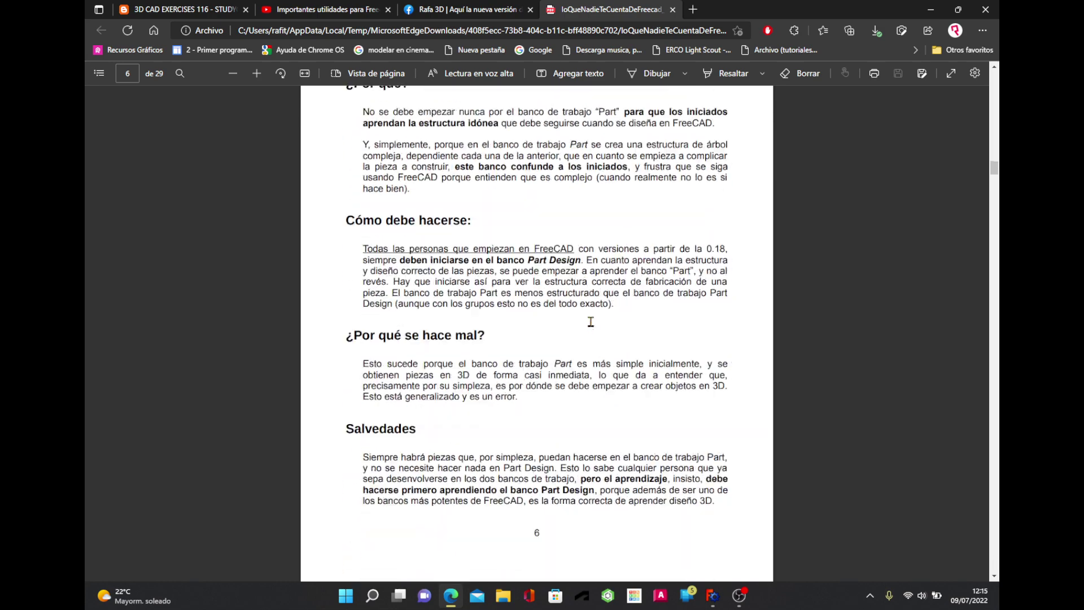
scroll(591, 322, down, 2)
scroll(591, 322, down, 3)
scroll(590, 322, down, 3)
scroll(590, 322, down, 1)
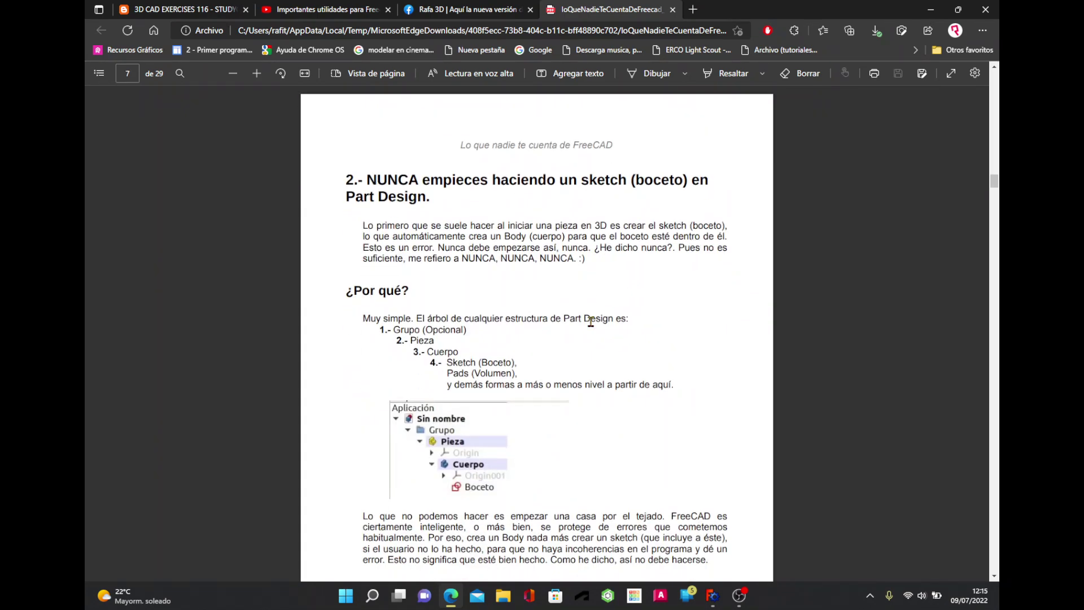
scroll(591, 322, down, 4)
scroll(590, 322, down, 4)
scroll(591, 322, down, 4)
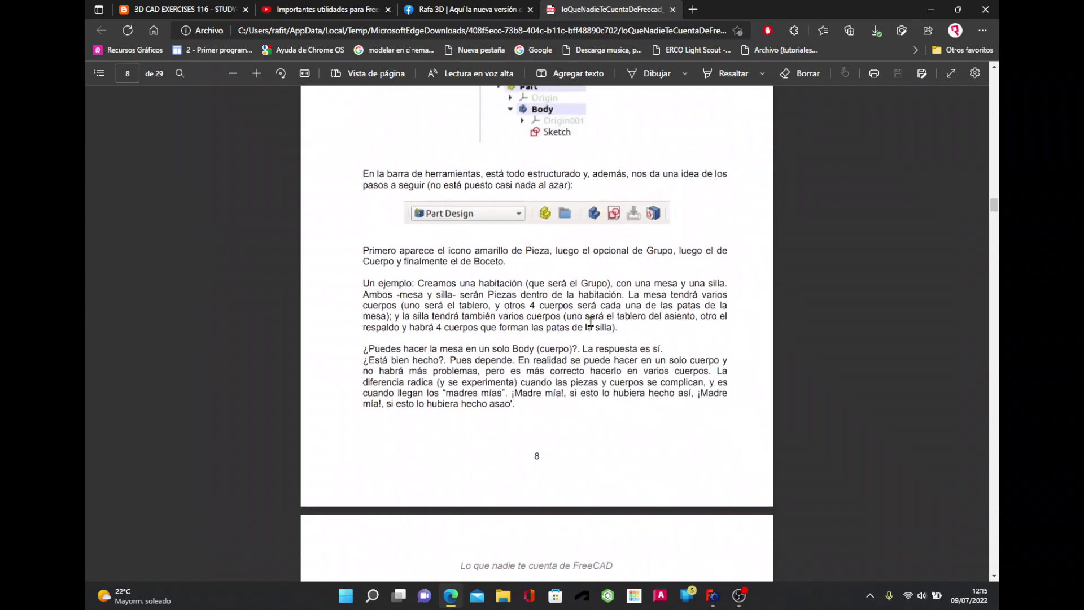
scroll(591, 321, down, 5)
scroll(590, 322, down, 2)
- Scroll the guide back up to page 1
scroll(591, 322, up, 2)
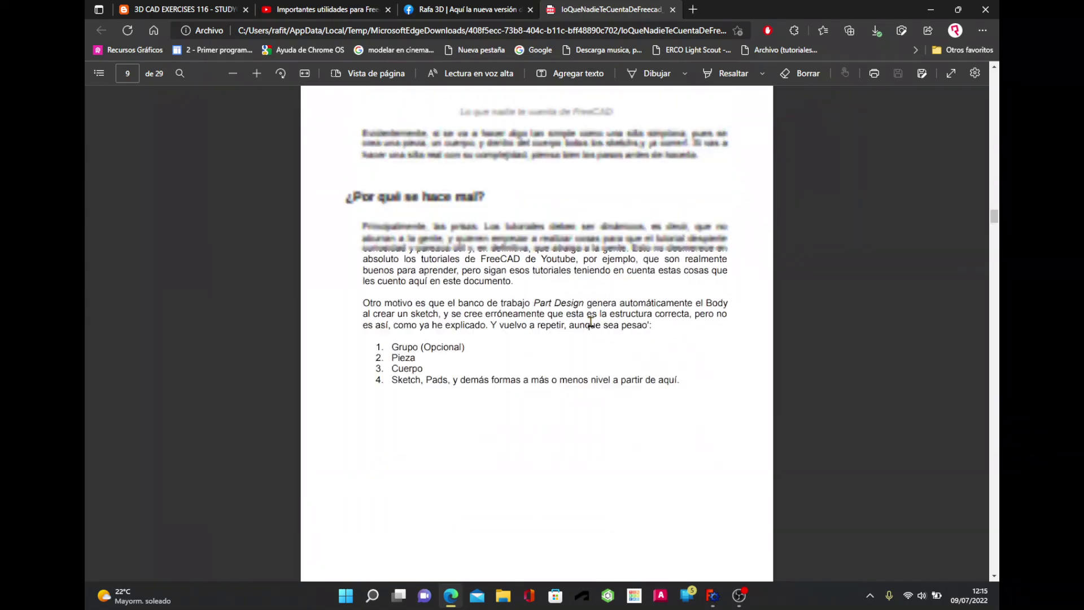
scroll(591, 322, up, 7)
scroll(591, 322, up, 6)
scroll(474, 322, up, 1)
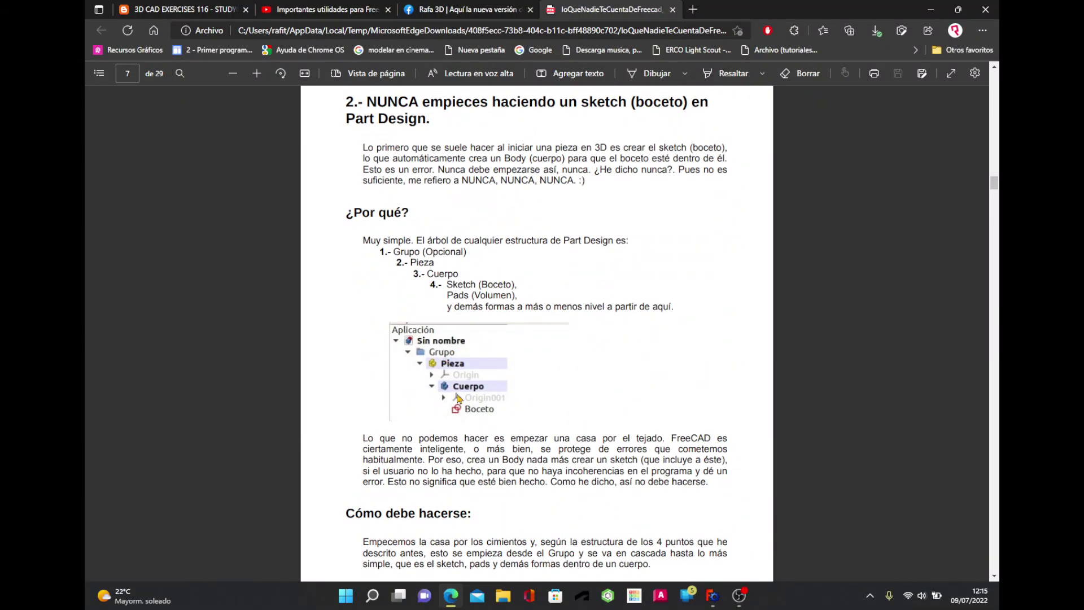
scroll(659, 373, up, 4)
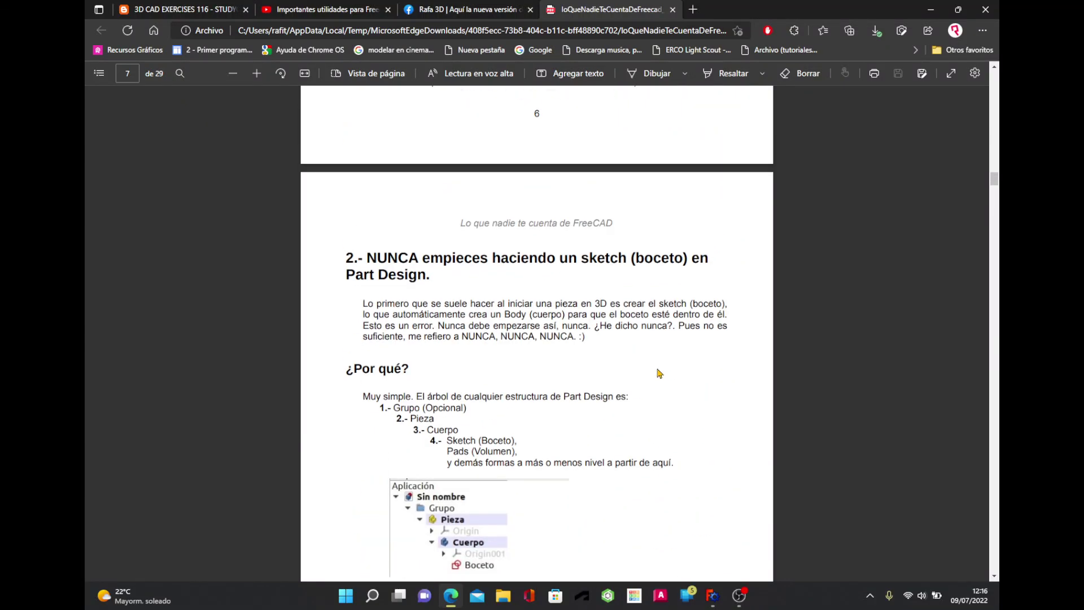
scroll(659, 373, up, 3)
scroll(660, 373, up, 5)
scroll(660, 374, up, 2)
scroll(660, 374, up, 4)
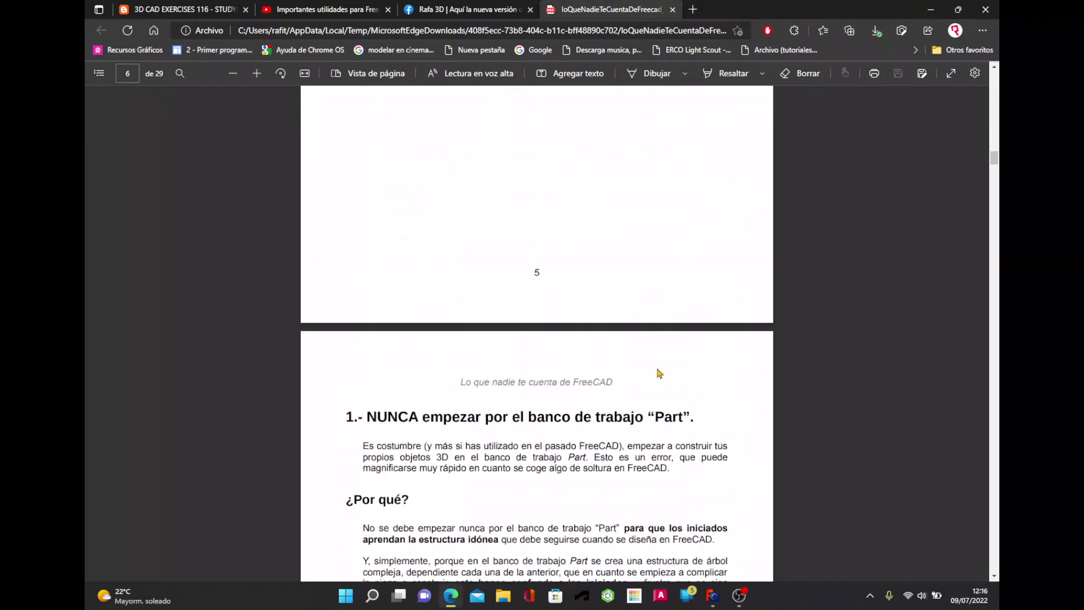
scroll(659, 373, up, 4)
scroll(660, 373, up, 3)
scroll(659, 373, up, 4)
scroll(660, 373, up, 4)
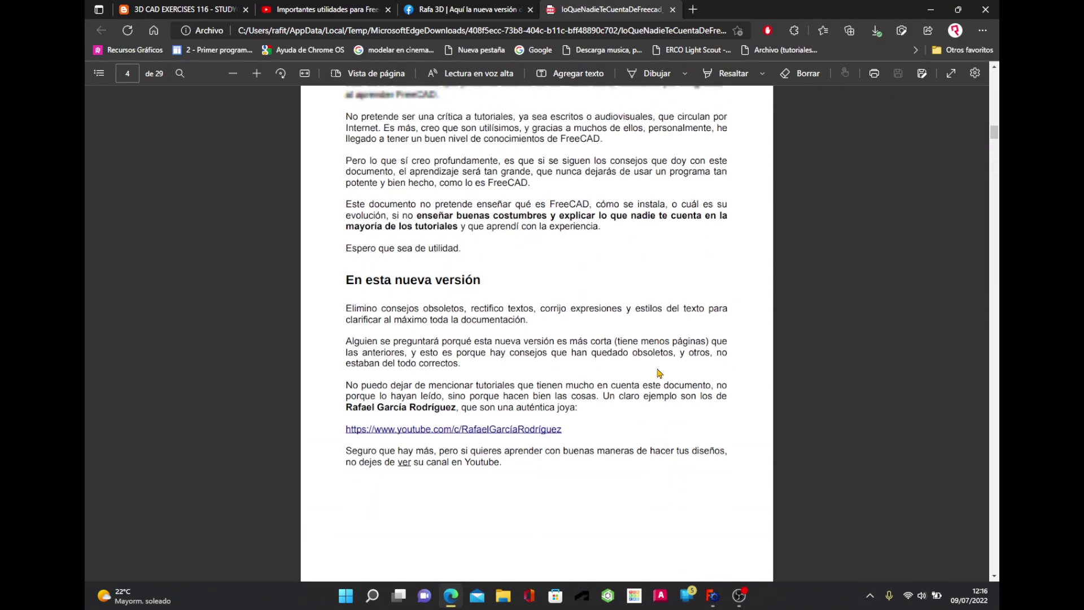
scroll(659, 373, up, 4)
scroll(659, 374, up, 4)
scroll(660, 373, up, 5)
scroll(660, 373, up, 4)
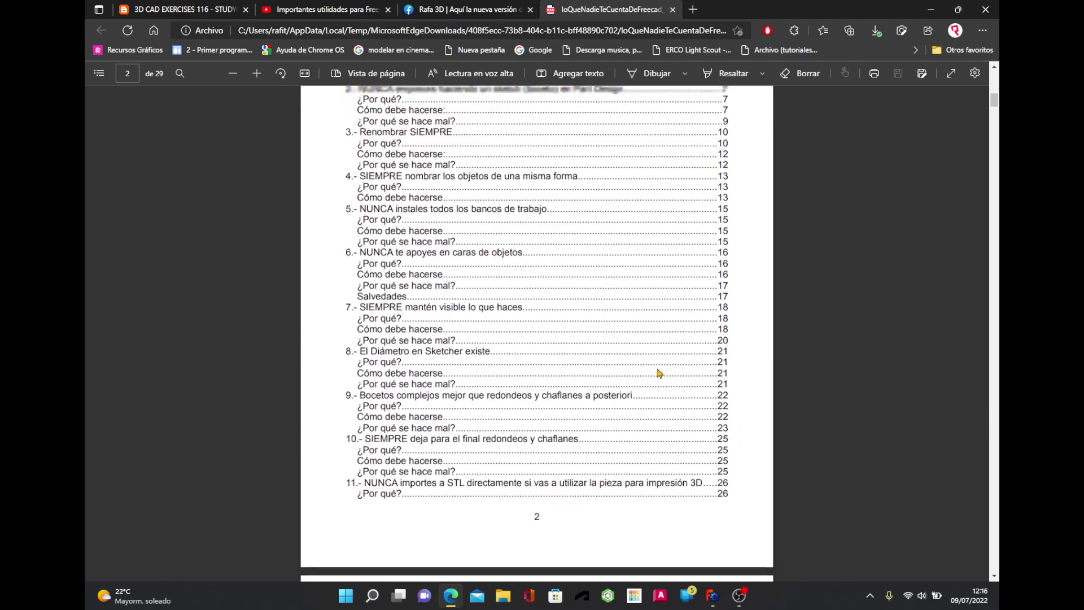
scroll(660, 374, up, 4)
scroll(659, 373, up, 1)
scroll(660, 373, up, 5)
- Scroll down past the NIVEL BÁSICO title page to page 6's '¿Por qué?' section
scroll(659, 373, down, 2)
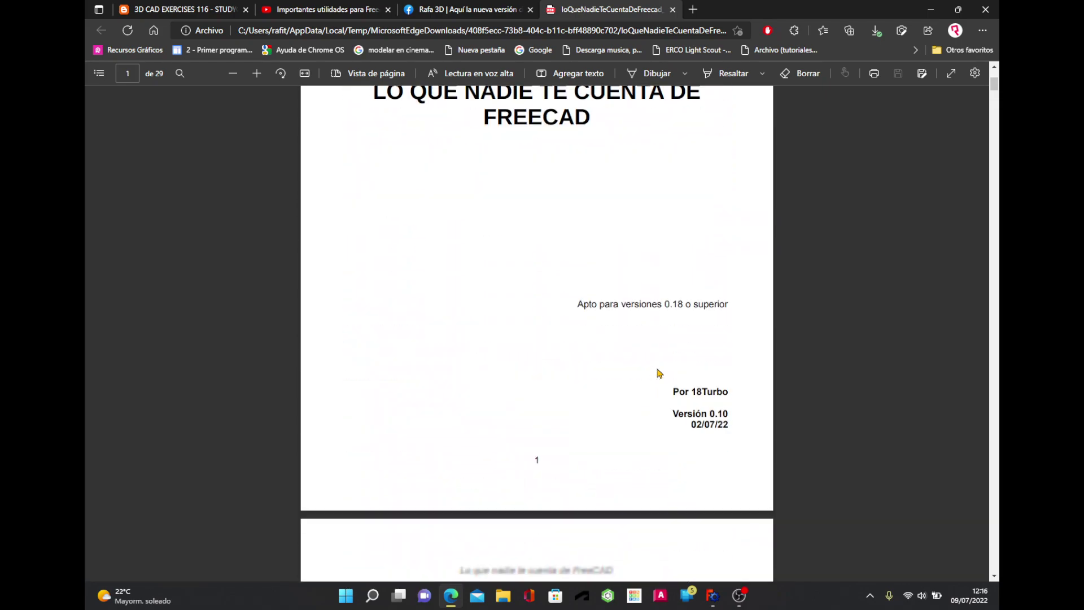
scroll(659, 373, down, 4)
scroll(659, 373, down, 4)
scroll(659, 373, down, 5)
scroll(659, 374, down, 5)
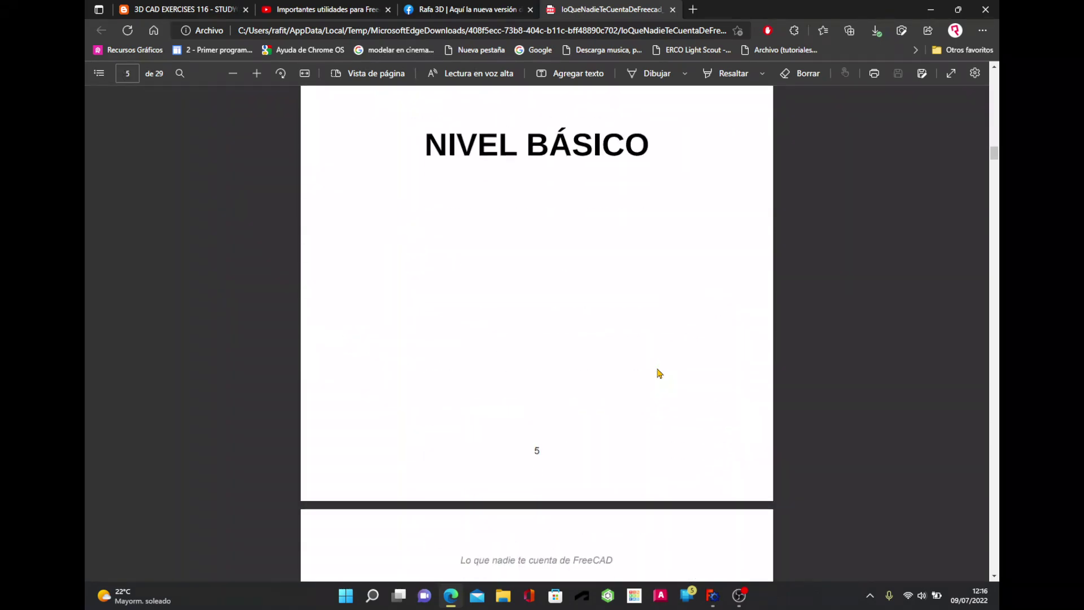
scroll(659, 374, down, 5)
scroll(659, 373, down, 2)
scroll(660, 373, down, 1)
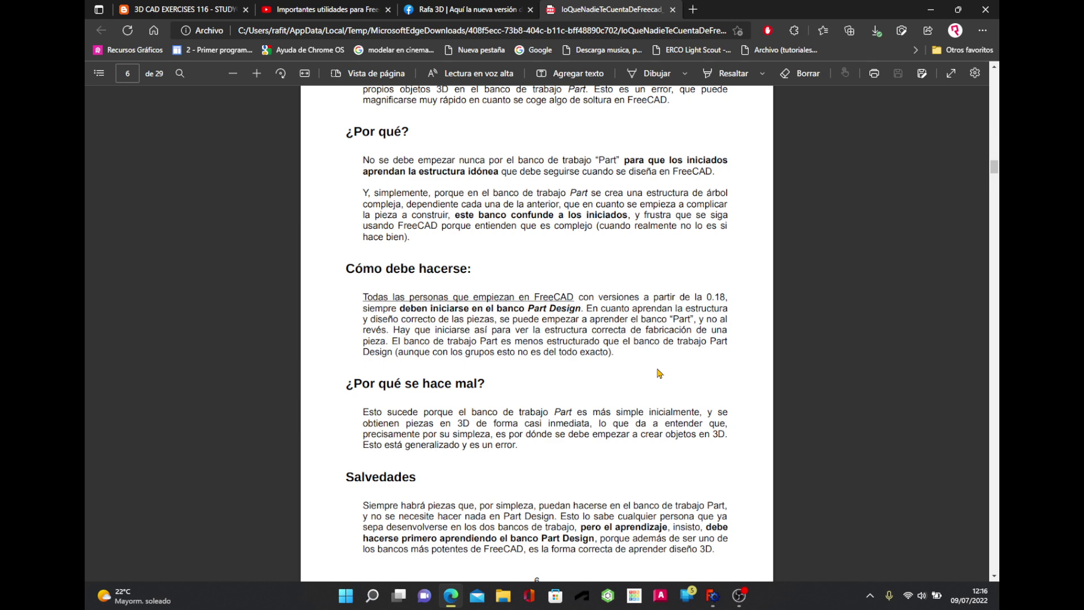
- Scroll the guide down from page 8 to the 'Diámetro en Sketcher existe' section
scroll(659, 373, down, 3)
scroll(659, 373, down, 1)
scroll(659, 373, down, 4)
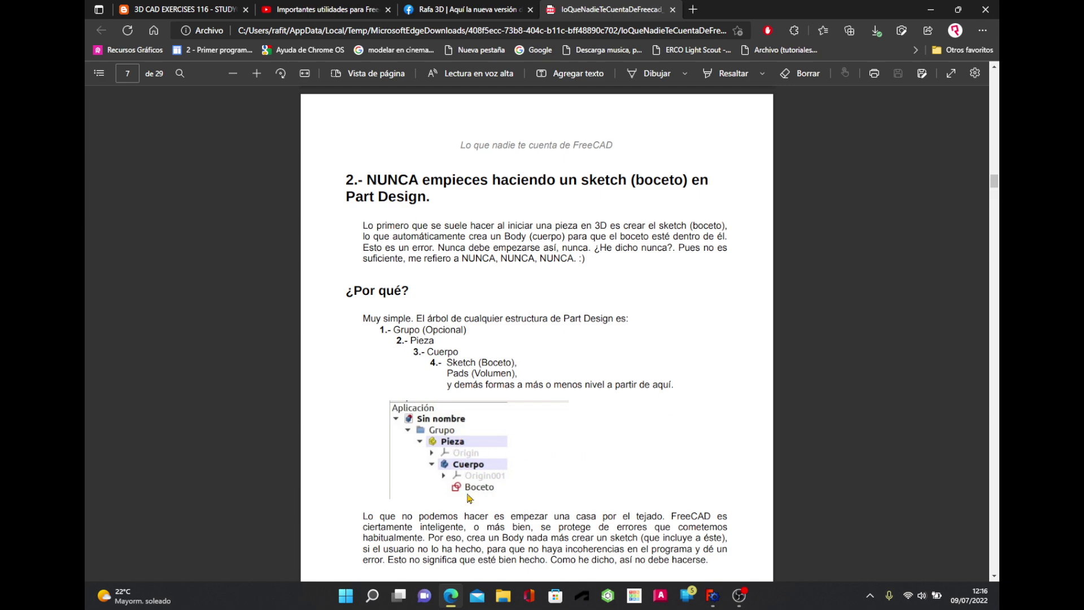
scroll(639, 405, down, 3)
scroll(638, 405, down, 3)
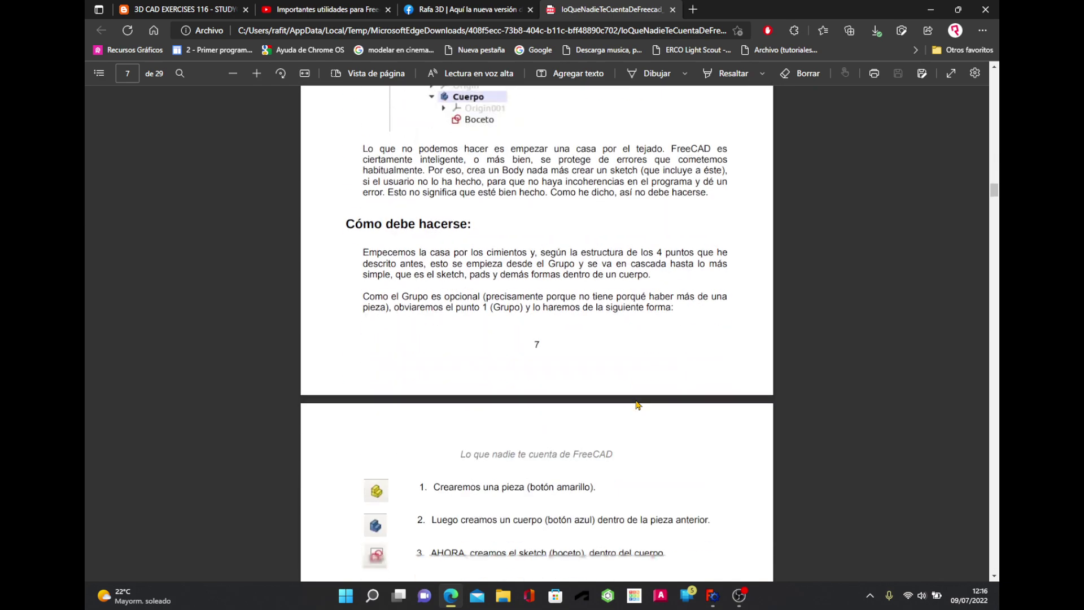
scroll(638, 405, down, 3)
scroll(638, 405, down, 6)
scroll(638, 405, down, 2)
scroll(637, 405, down, 3)
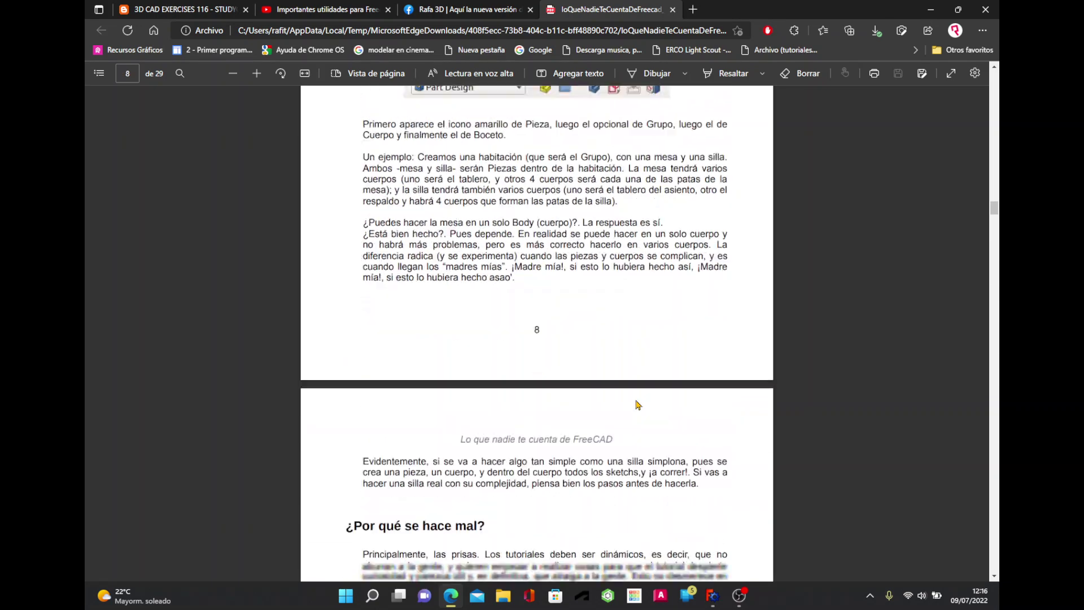
scroll(639, 405, down, 6)
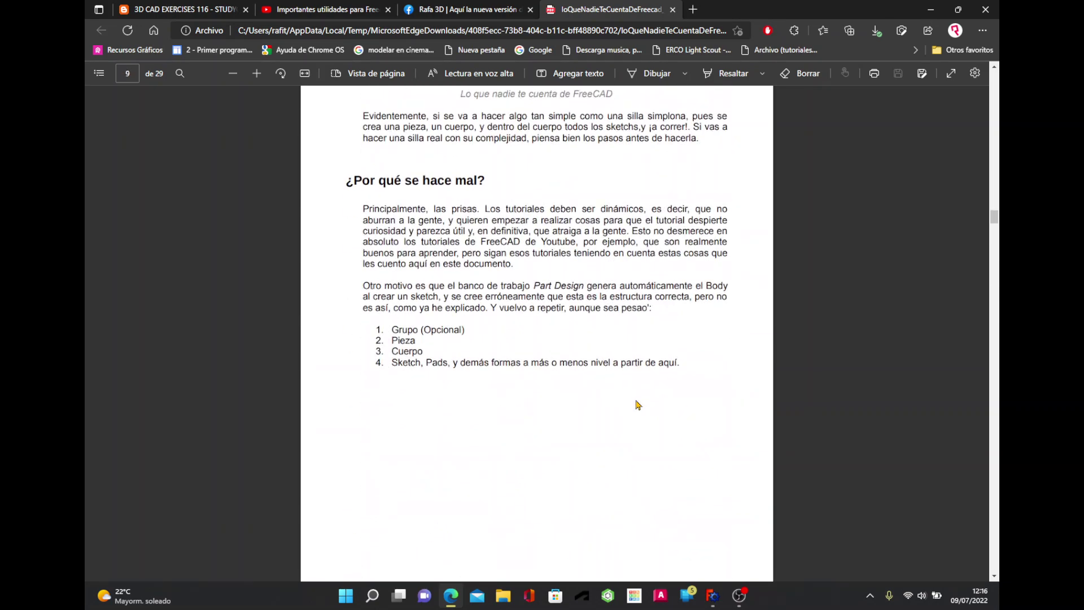
scroll(638, 404, down, 2)
scroll(637, 405, up, 4)
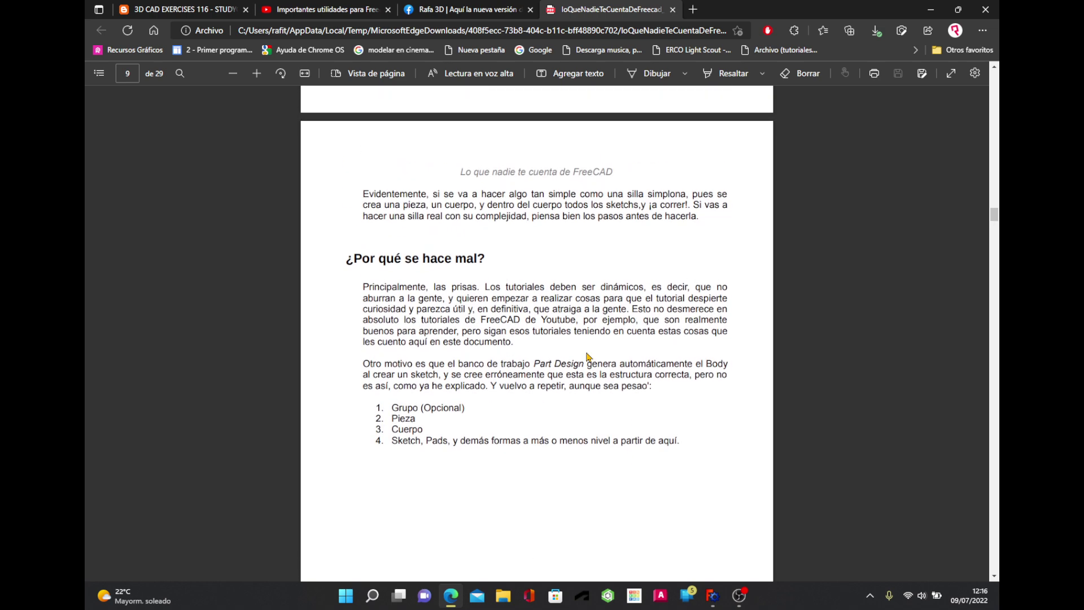
scroll(654, 419, down, 6)
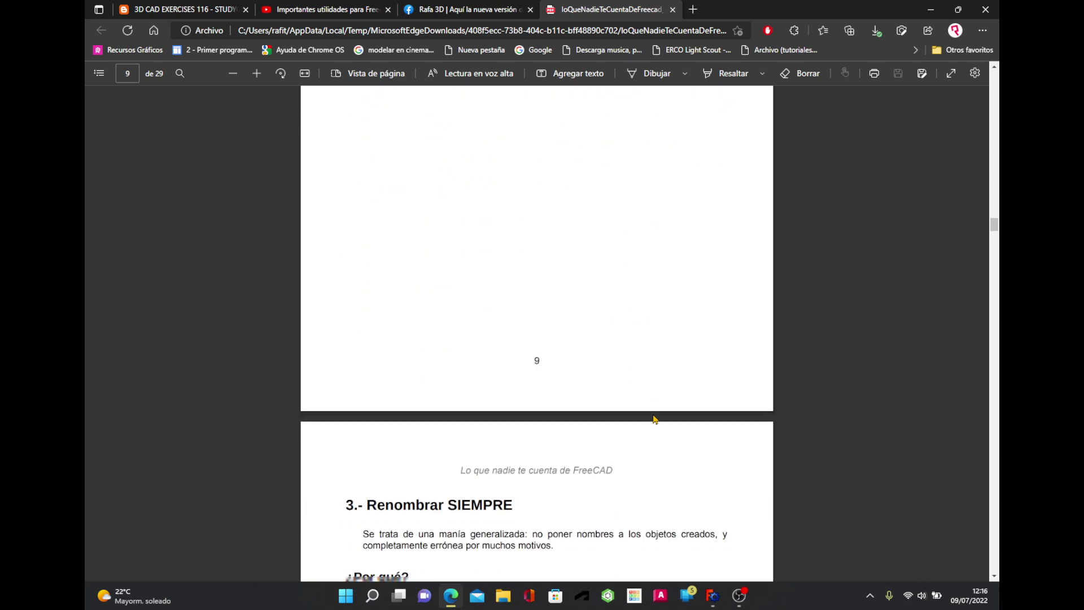
scroll(653, 419, down, 3)
scroll(654, 419, down, 1)
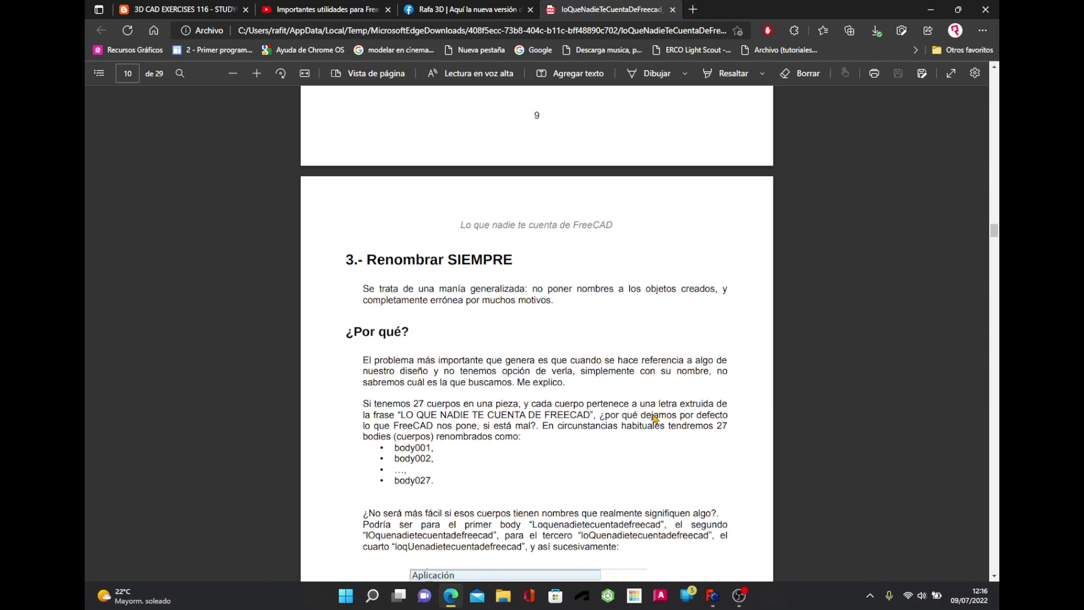
scroll(653, 418, down, 2)
scroll(653, 418, down, 1)
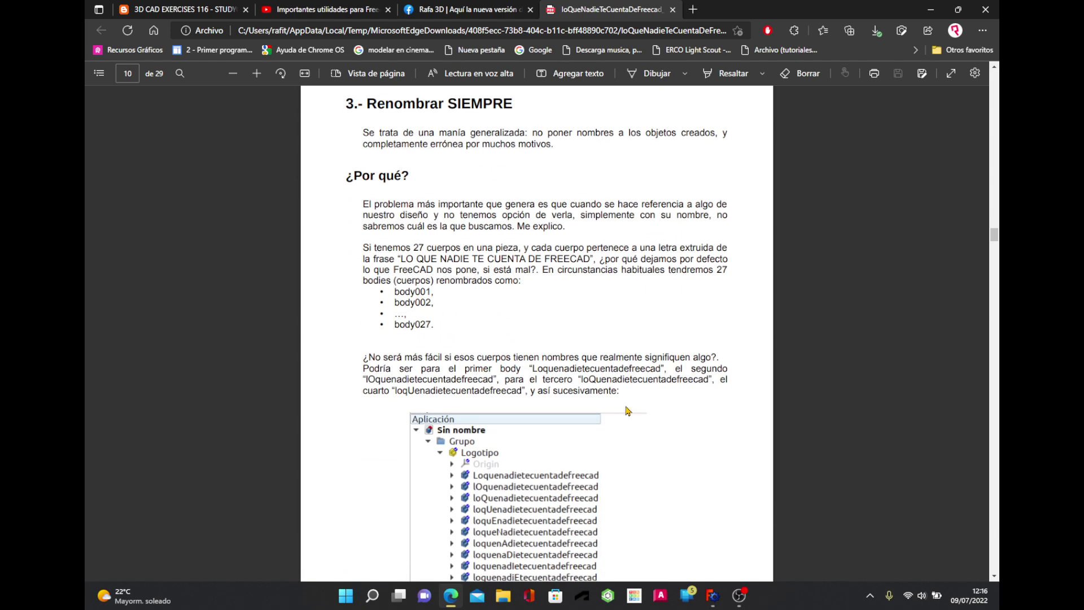
scroll(654, 419, down, 4)
scroll(674, 413, down, 5)
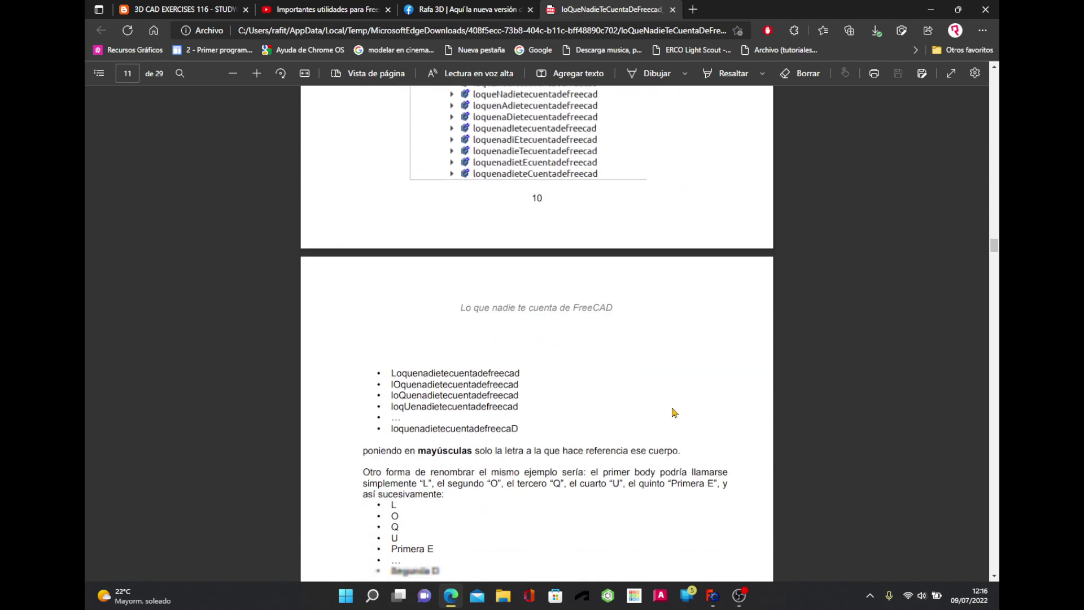
scroll(674, 413, down, 7)
scroll(674, 413, down, 4)
scroll(673, 413, down, 7)
scroll(673, 413, down, 5)
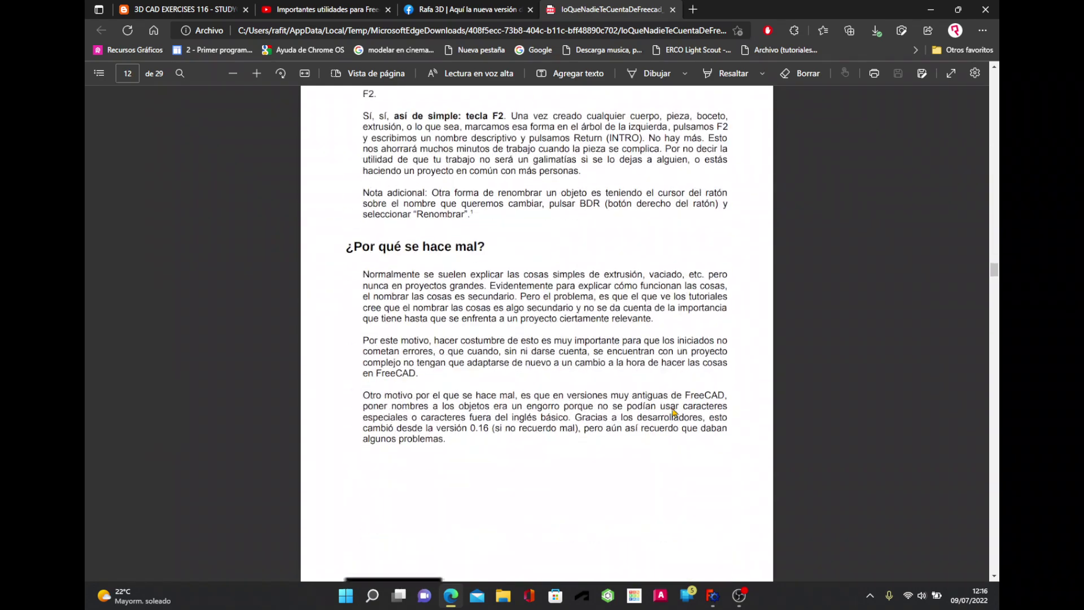
scroll(673, 413, down, 7)
scroll(673, 412, down, 3)
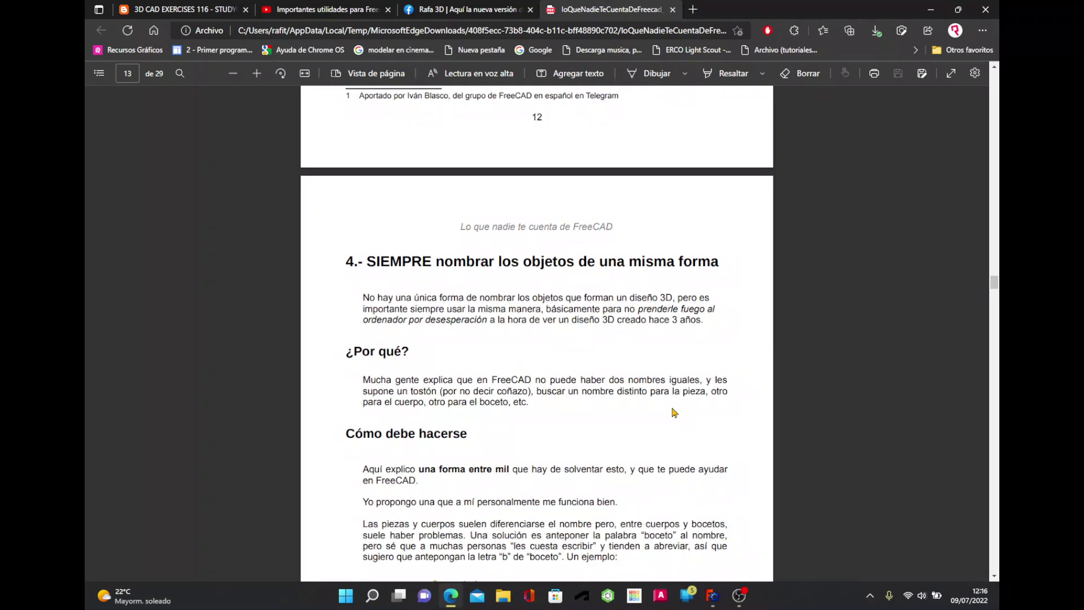
scroll(674, 413, down, 2)
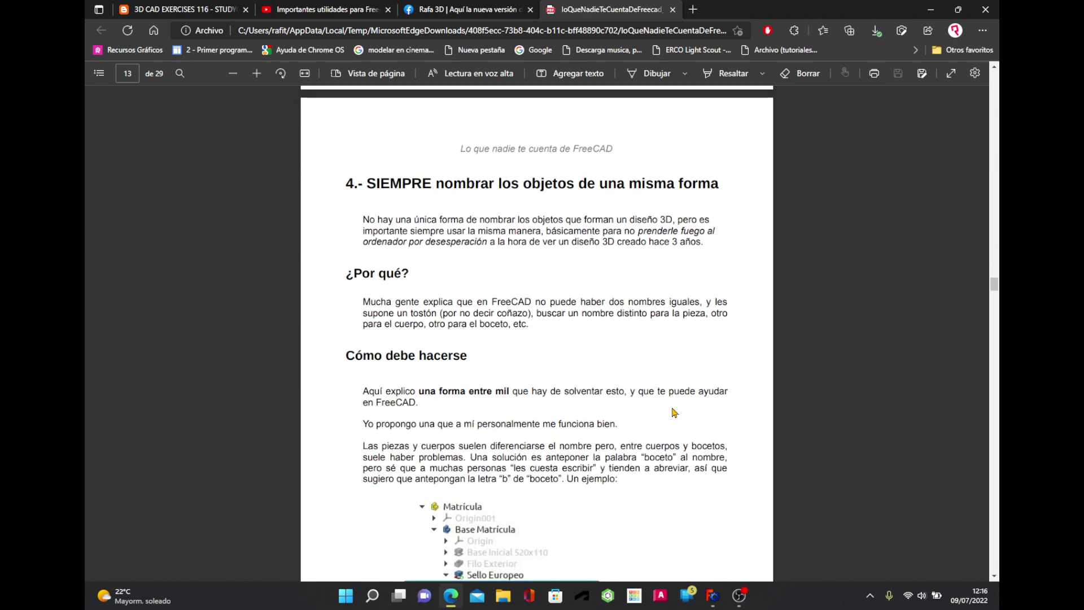
scroll(674, 412, down, 3)
scroll(674, 413, down, 1)
scroll(674, 412, down, 2)
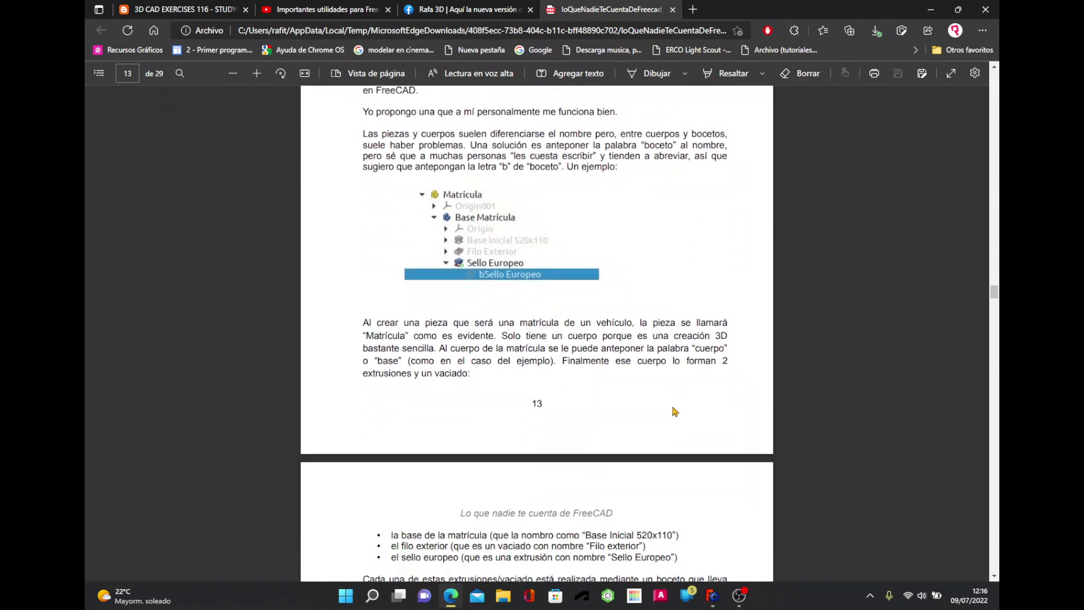
scroll(674, 412, down, 4)
scroll(673, 412, down, 5)
scroll(674, 411, down, 7)
scroll(674, 411, down, 3)
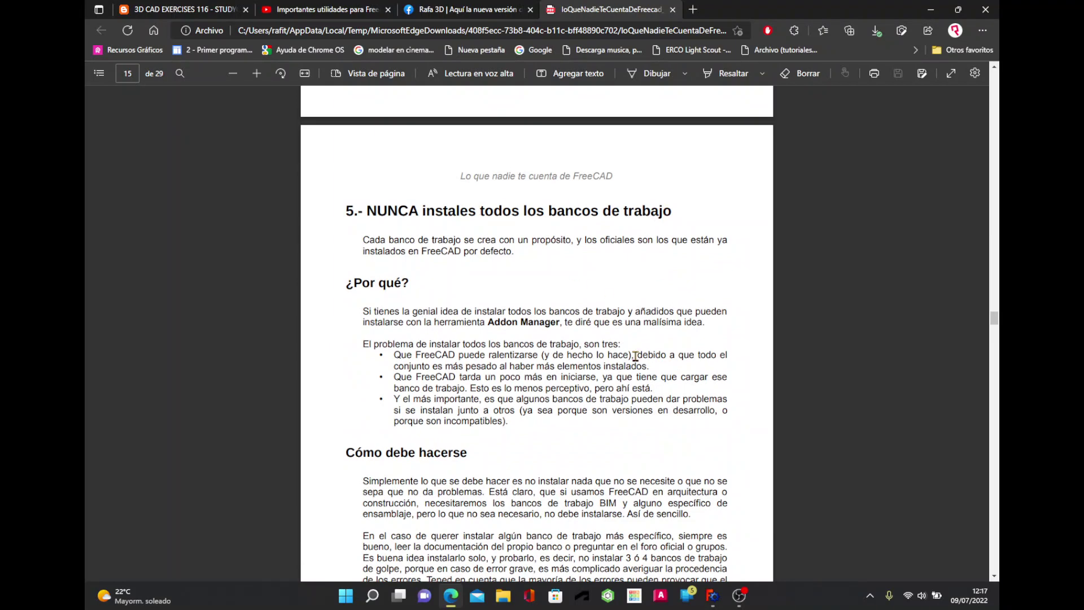
scroll(635, 356, down, 2)
scroll(635, 356, down, 4)
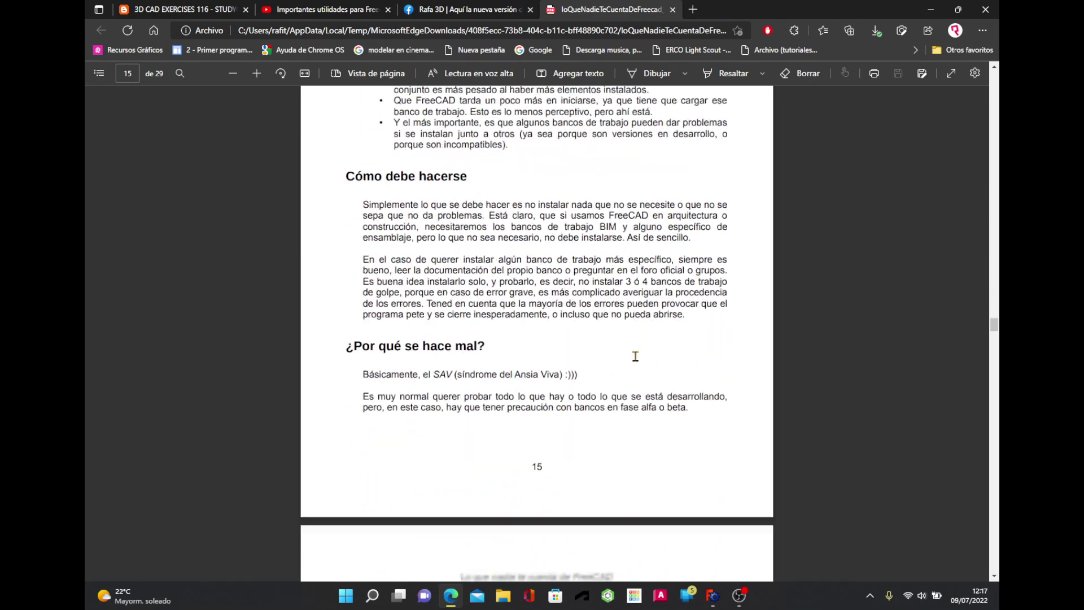
scroll(635, 356, down, 5)
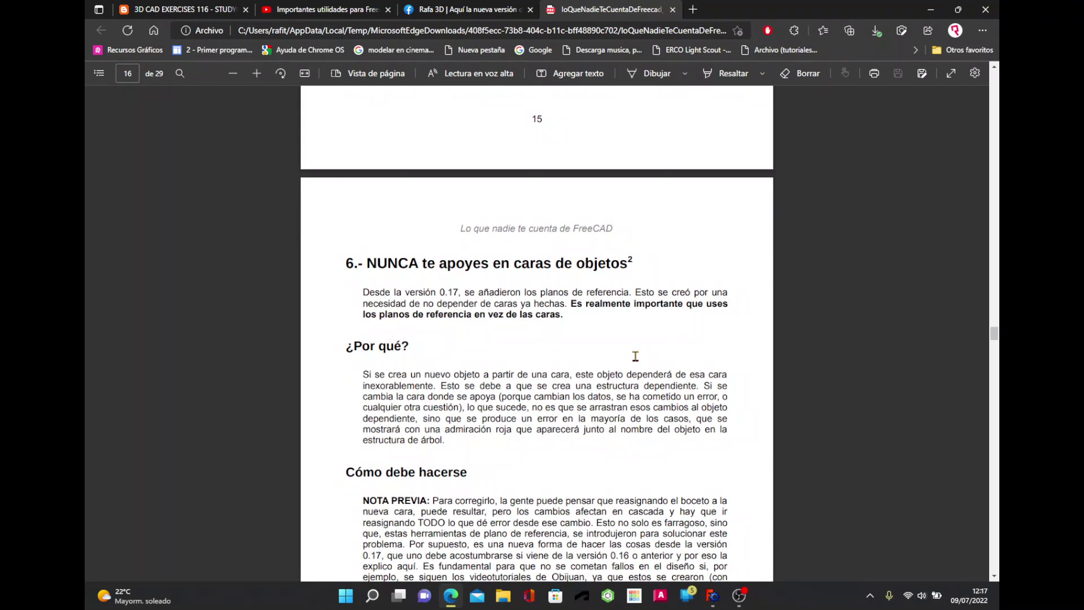
scroll(635, 356, down, 5)
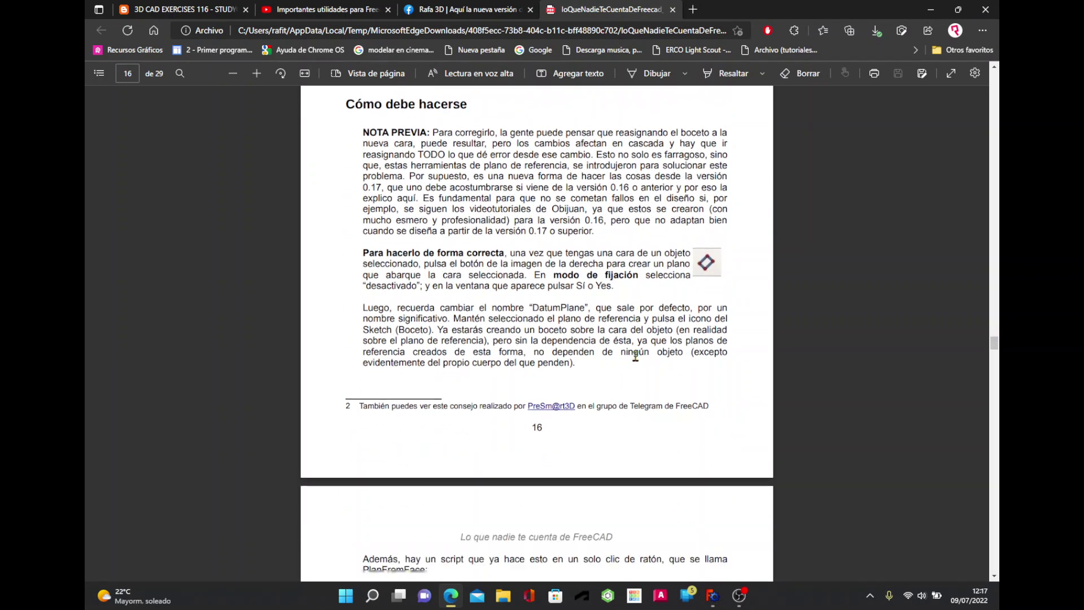
scroll(636, 356, down, 5)
scroll(635, 356, down, 2)
scroll(635, 356, down, 3)
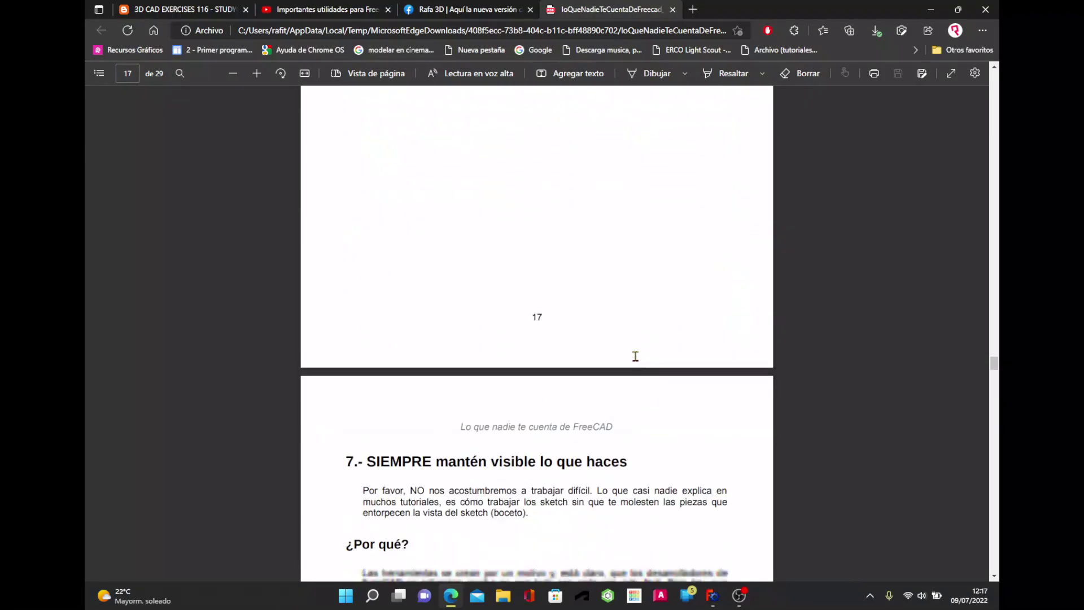
scroll(635, 355, down, 3)
scroll(635, 355, down, 3)
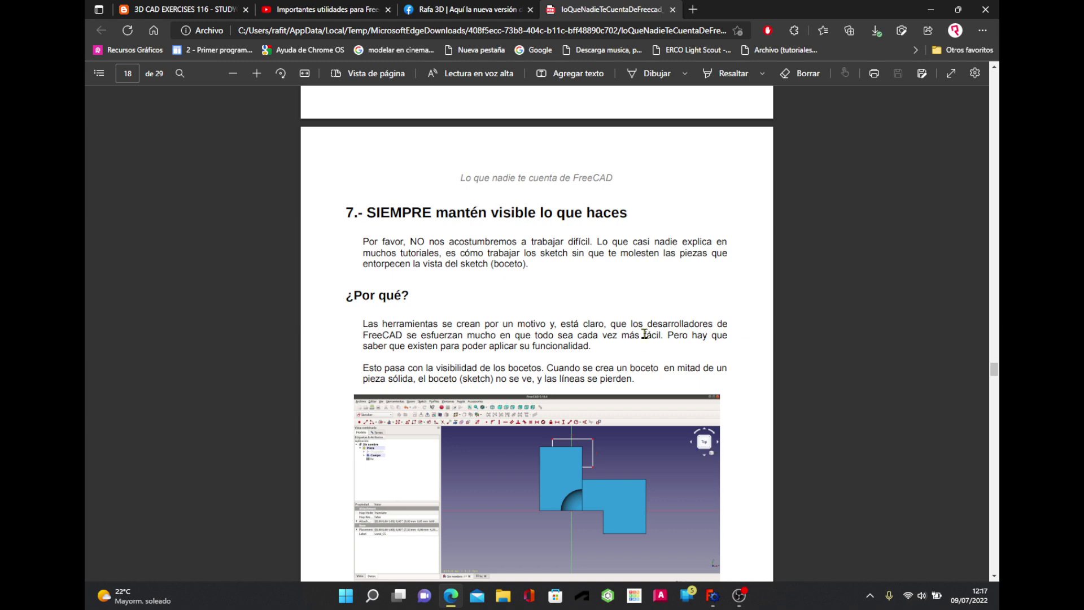
scroll(641, 361, down, 3)
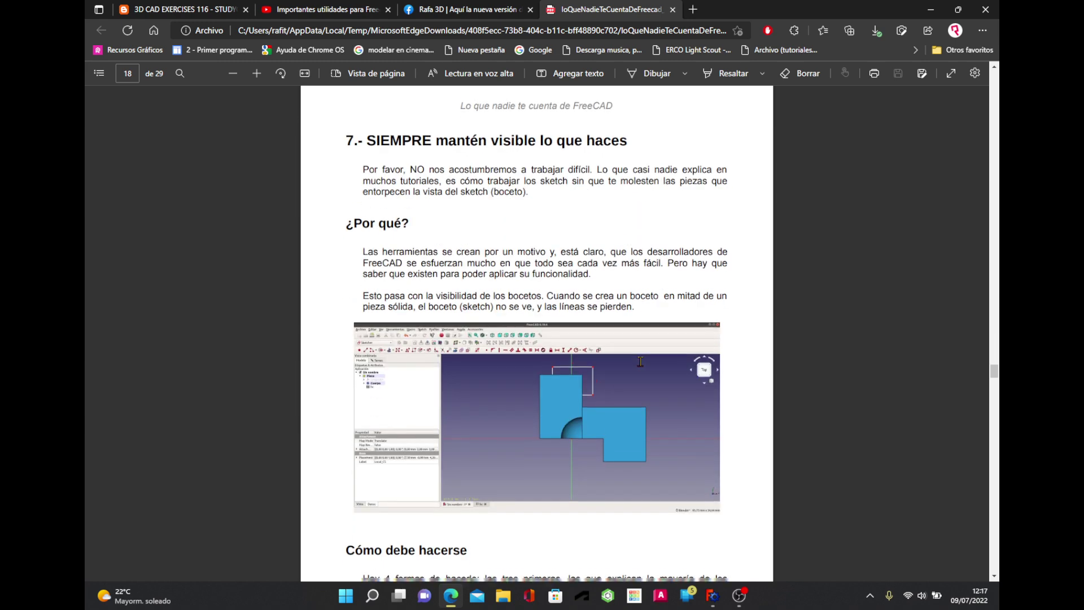
scroll(641, 361, down, 5)
scroll(640, 361, down, 1)
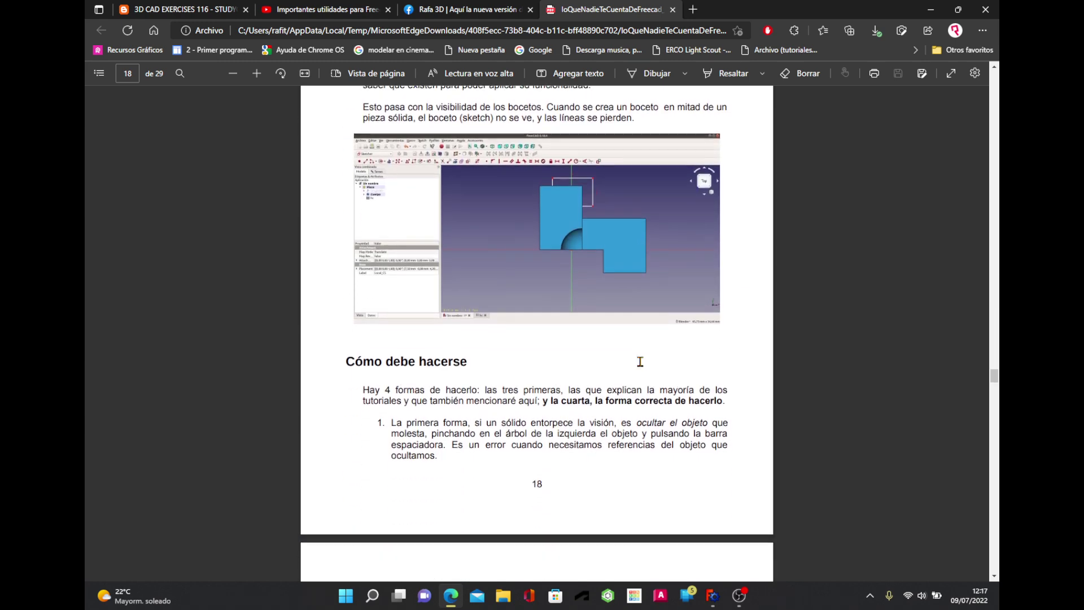
scroll(641, 361, down, 5)
scroll(640, 361, down, 8)
scroll(641, 361, down, 5)
scroll(640, 362, down, 4)
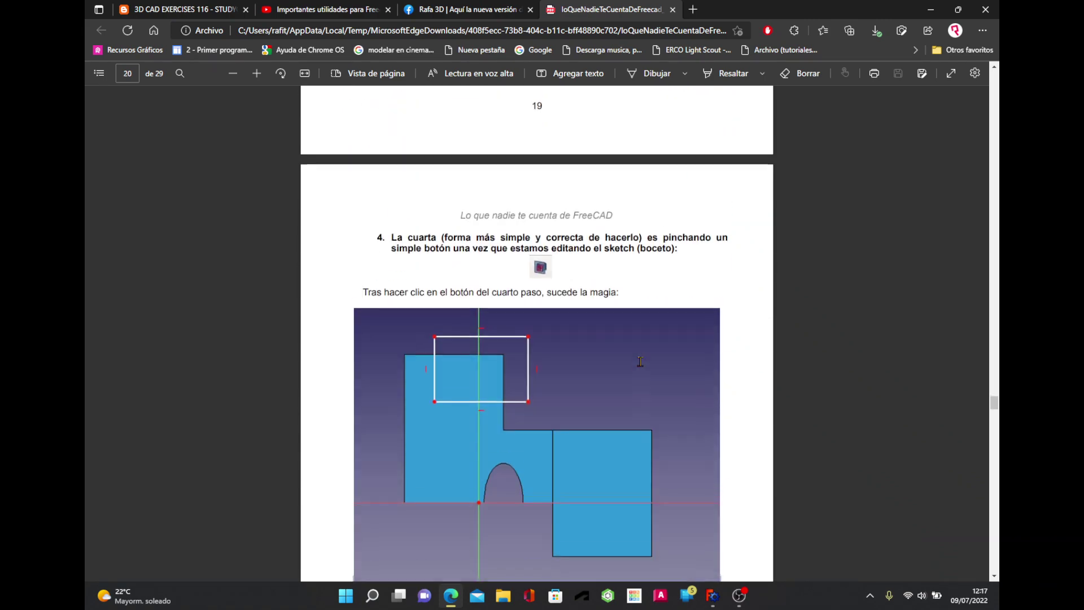
scroll(640, 362, down, 4)
scroll(640, 362, down, 4)
scroll(640, 361, down, 1)
scroll(640, 361, down, 5)
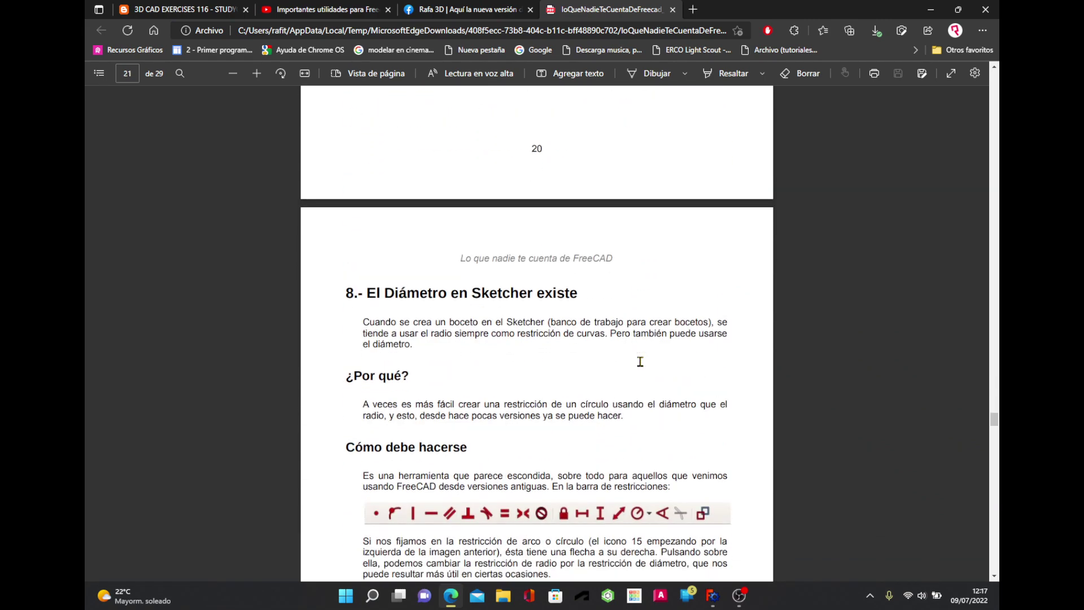
scroll(640, 362, down, 3)
- Highlight the 'Diámetro en Sketcher existe' heading text, then clear the selection
drag(578, 215, 372, 215)
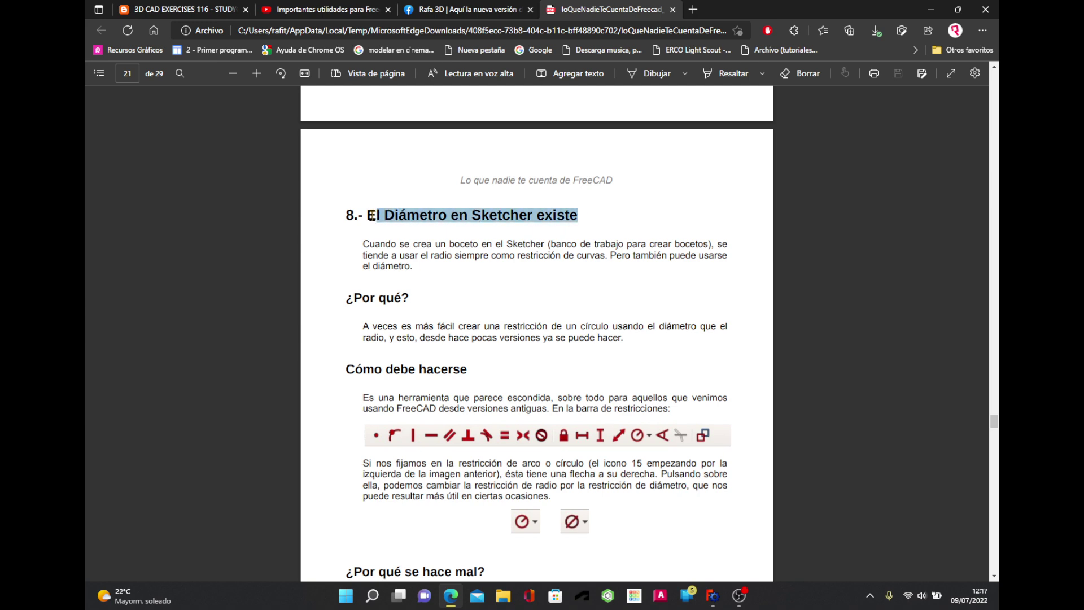
click(402, 251)
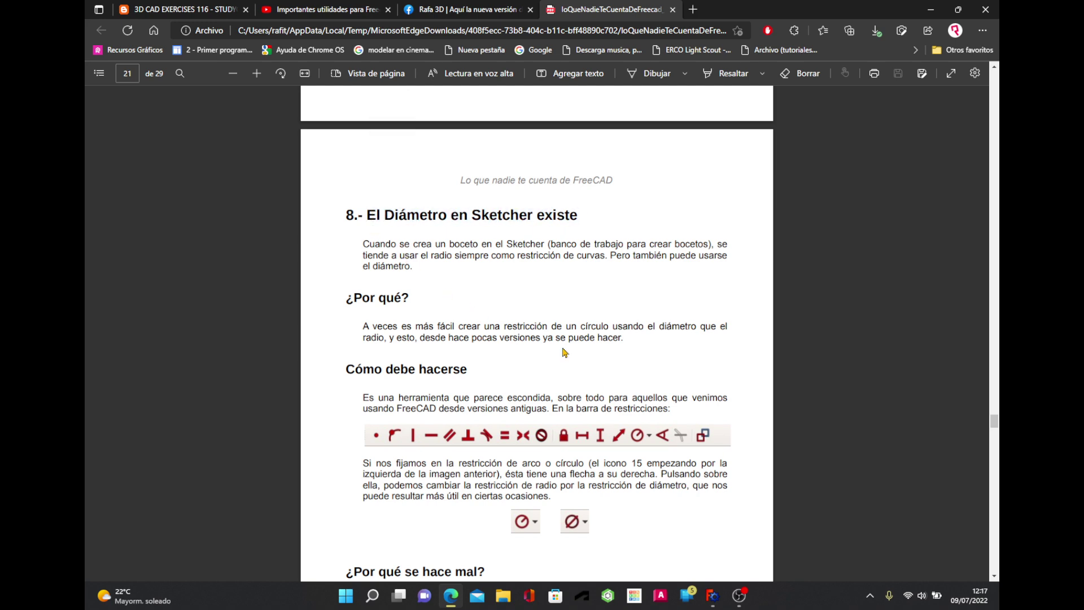
scroll(565, 353, down, 3)
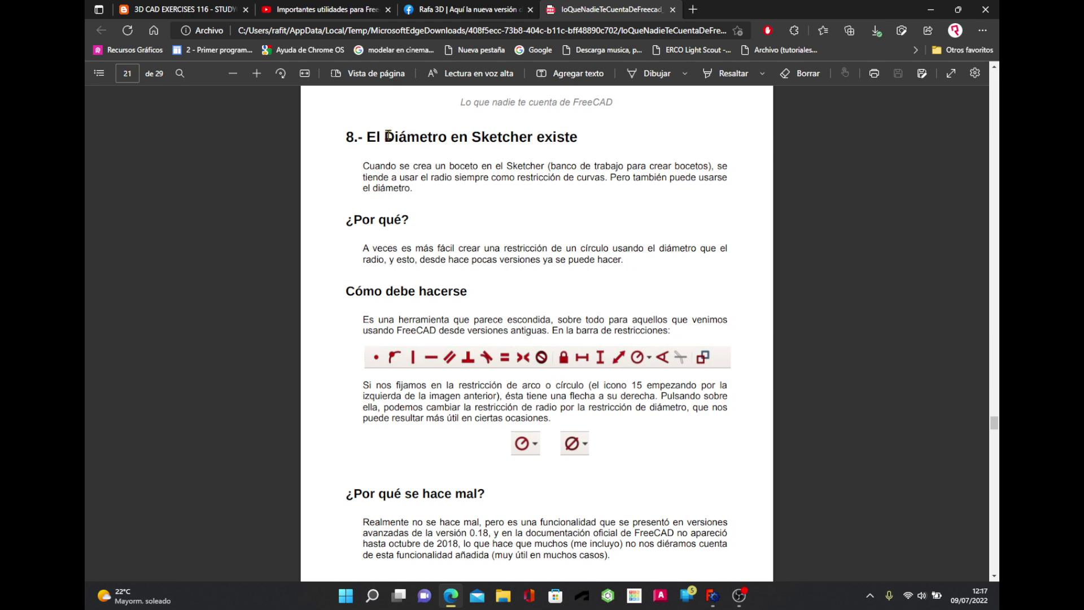
drag(389, 137, 452, 136)
click(531, 258)
- Scroll on to page 22, where section 9 'Bocetos complejos' begins
scroll(528, 271, down, 5)
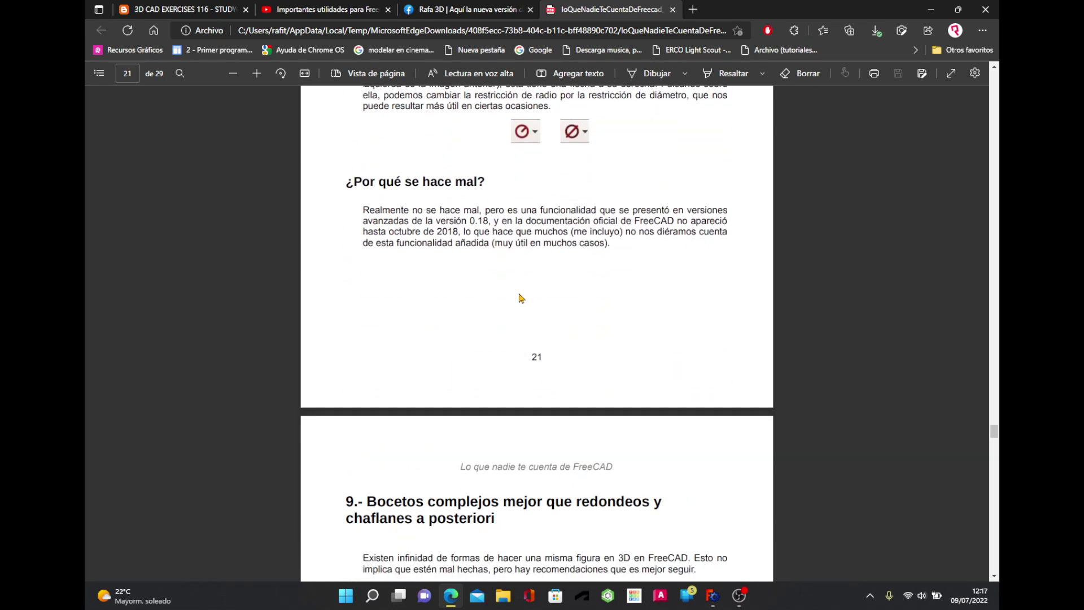
scroll(543, 259, up, 2)
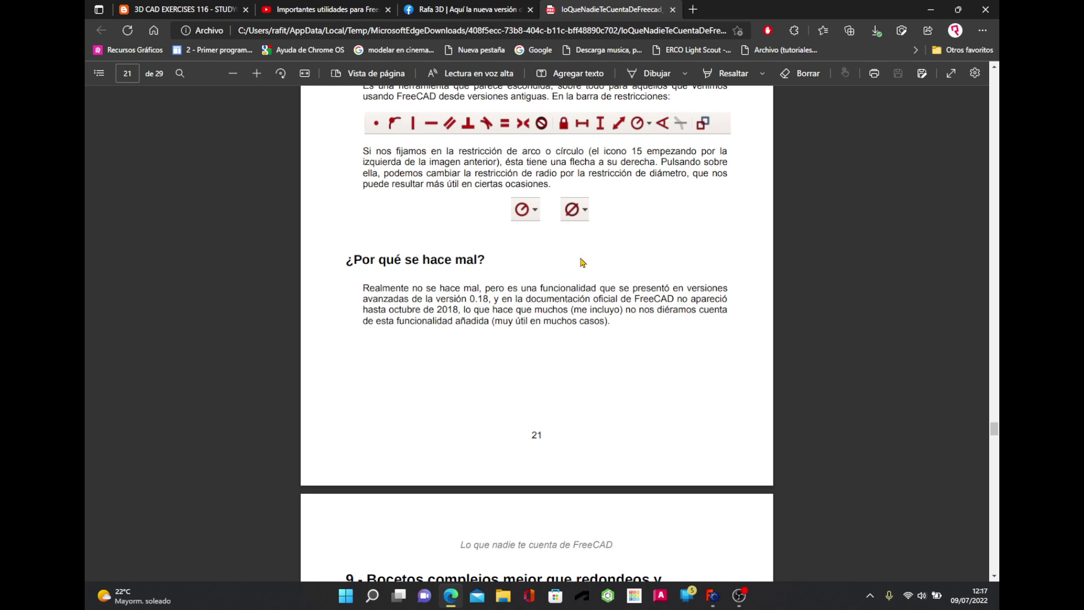
scroll(591, 321, down, 2)
scroll(591, 322, down, 1)
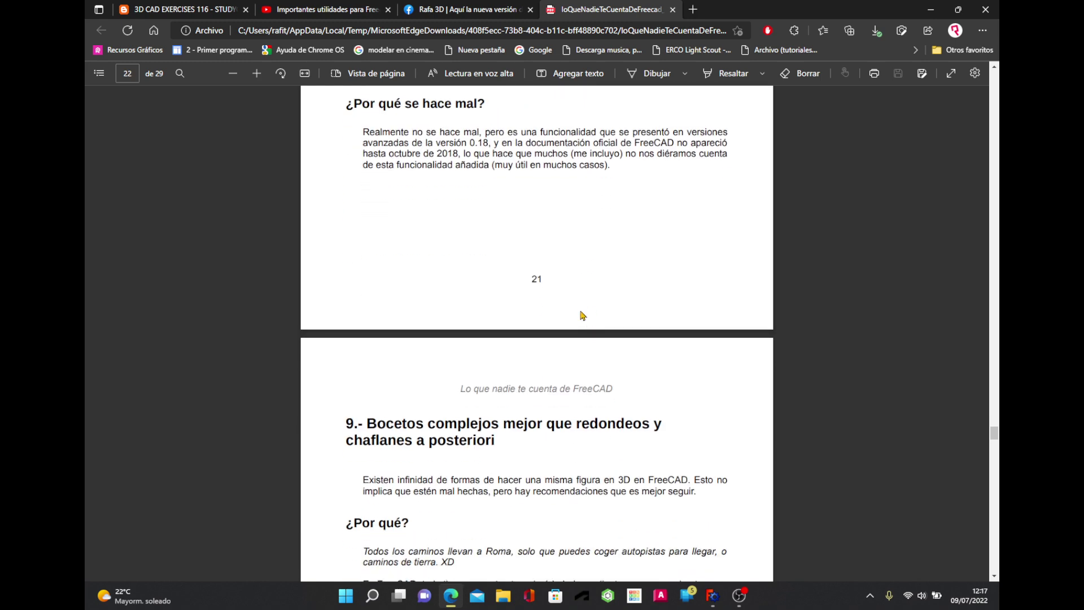
scroll(584, 315, down, 1)
scroll(584, 314, down, 1)
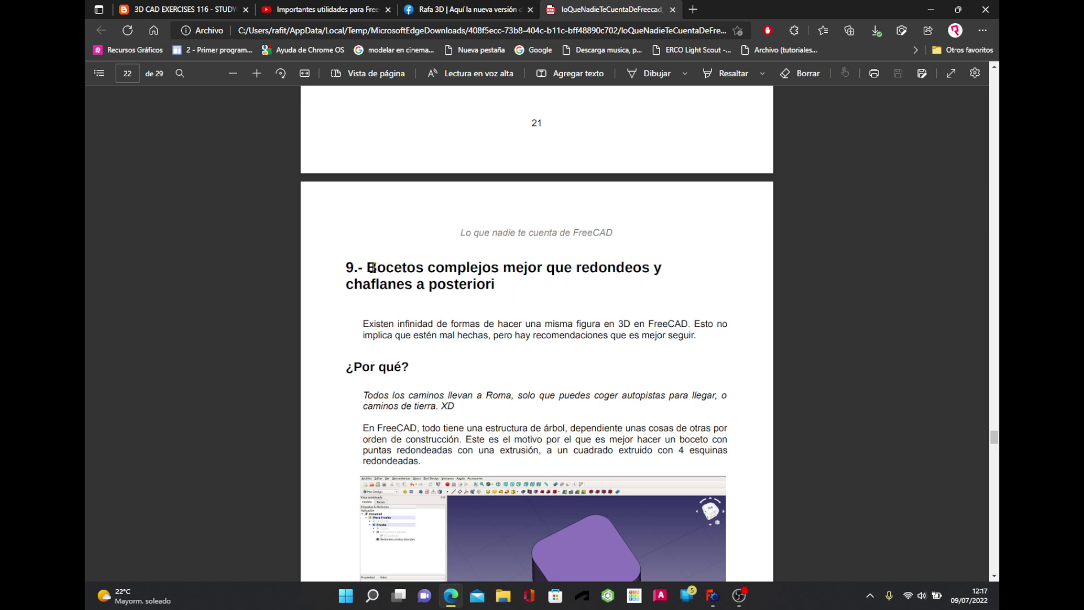
- Highlight the section 9 heading and select the word 'redondeos'
drag(383, 271, 497, 286)
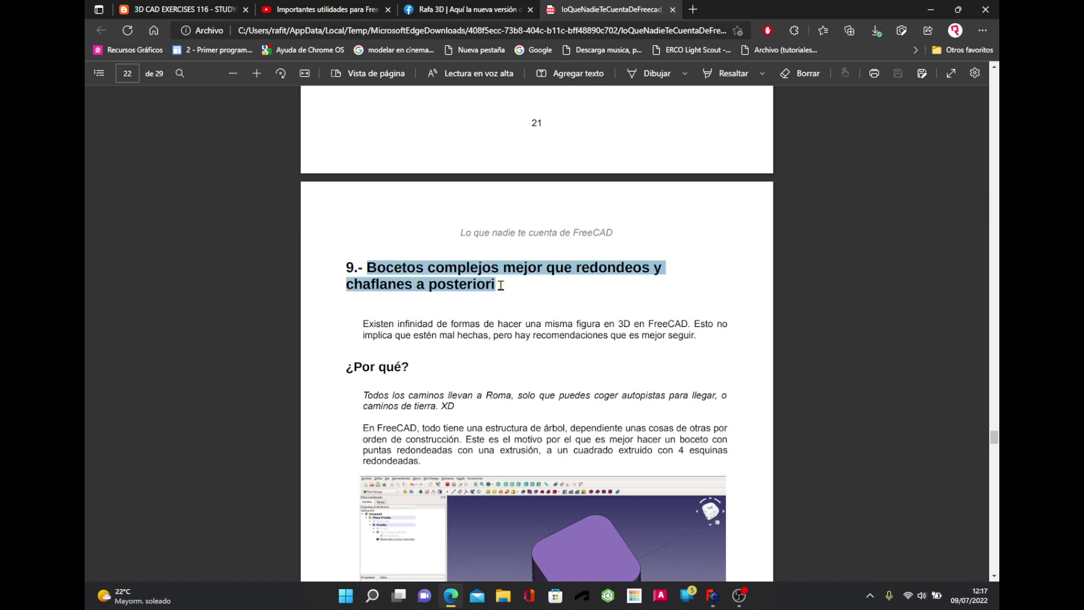
click(511, 334)
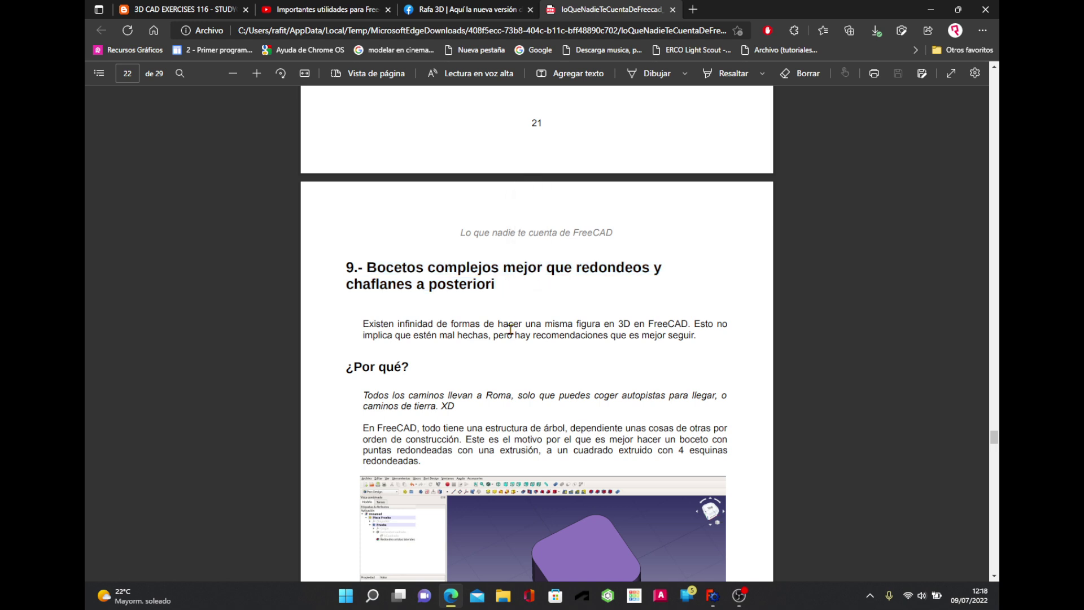
double_click(613, 266)
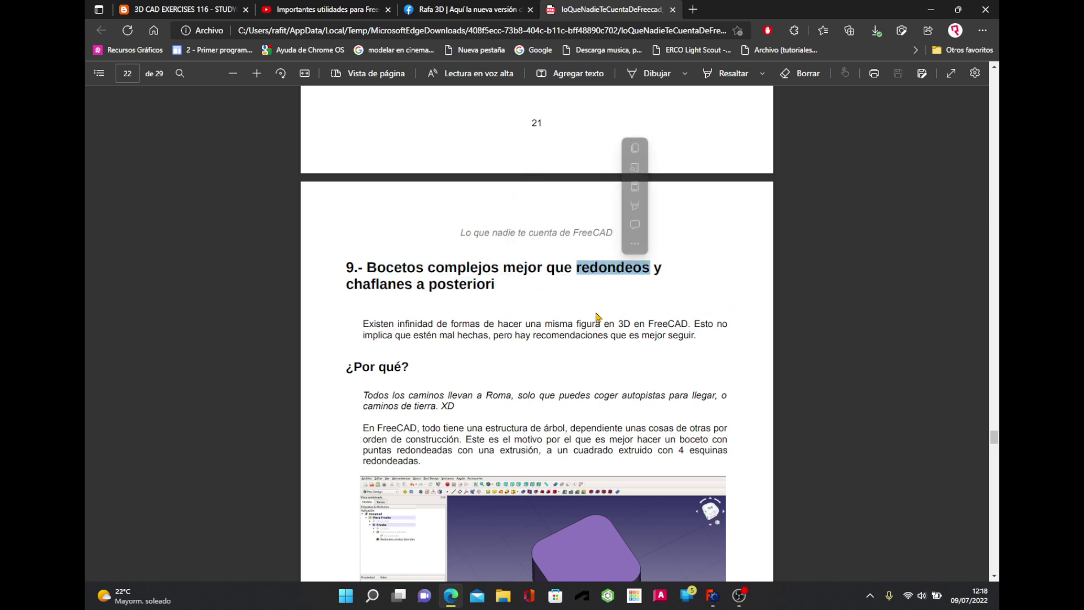
- Scroll the guide down to page 26, section 11
scroll(597, 316, down, 3)
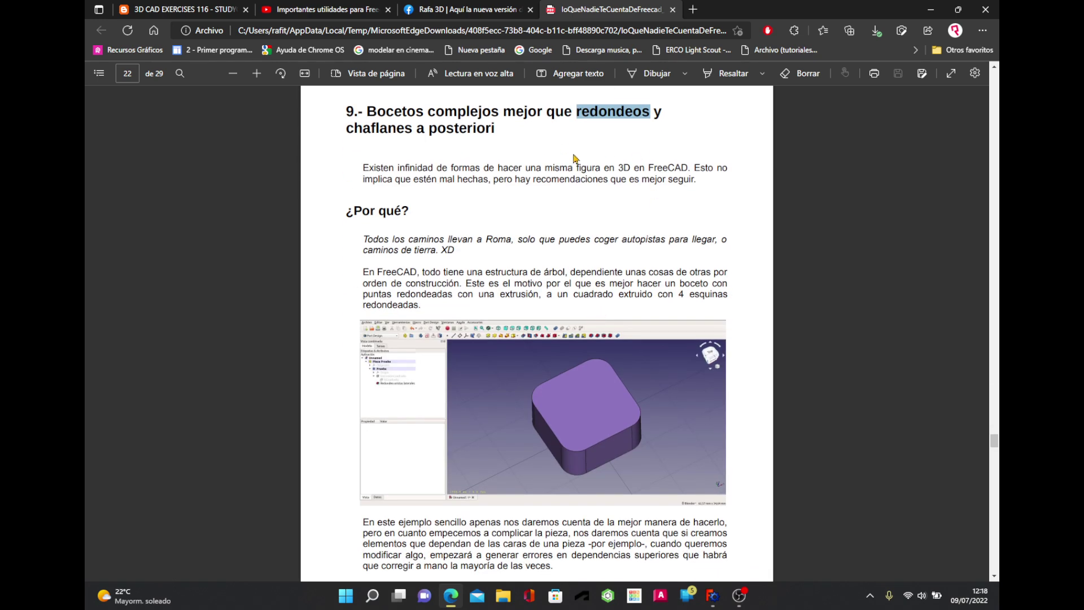
scroll(593, 387, down, 3)
scroll(593, 387, down, 3)
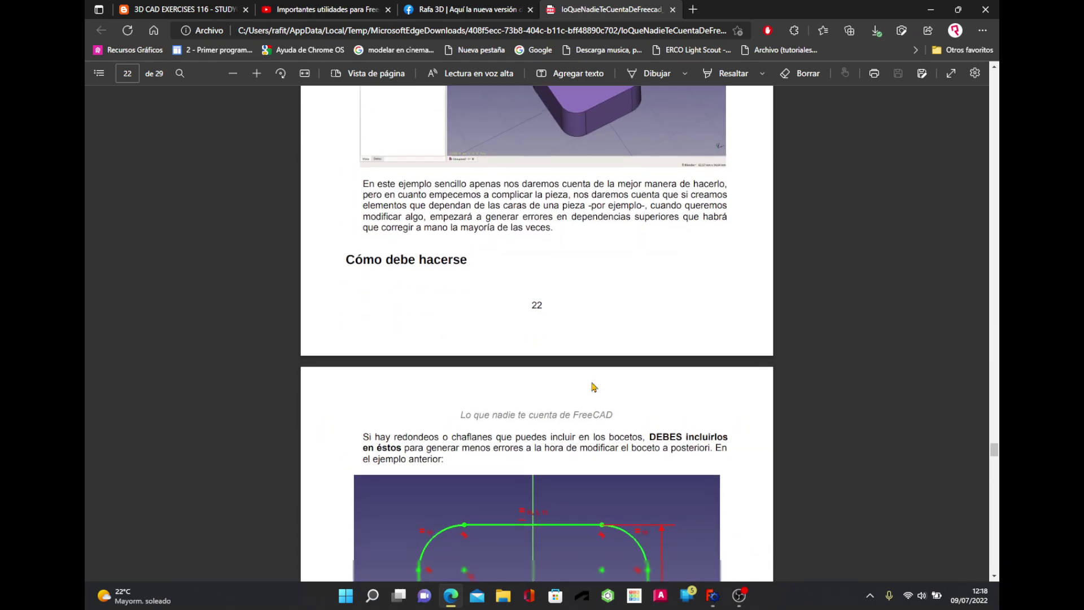
scroll(592, 387, down, 3)
scroll(593, 387, down, 3)
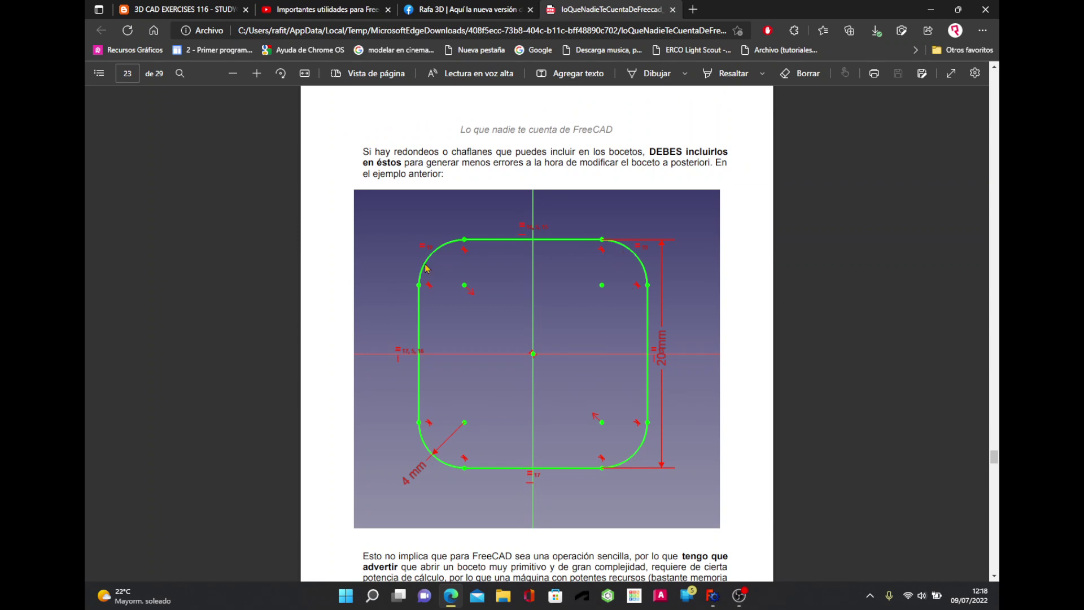
scroll(571, 396, down, 2)
scroll(571, 396, down, 1)
scroll(571, 395, down, 7)
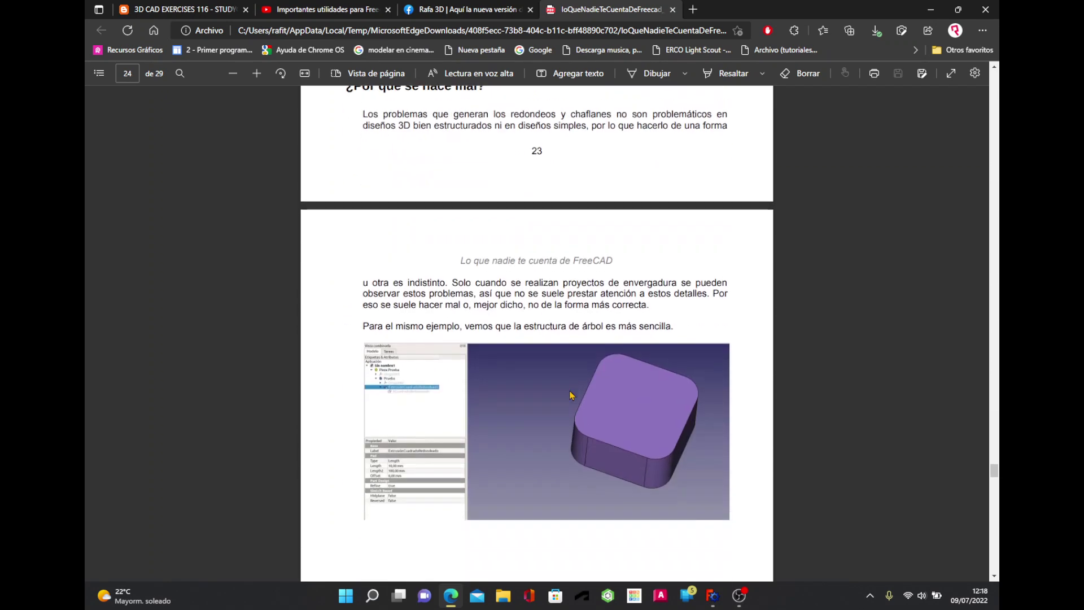
scroll(567, 398, down, 4)
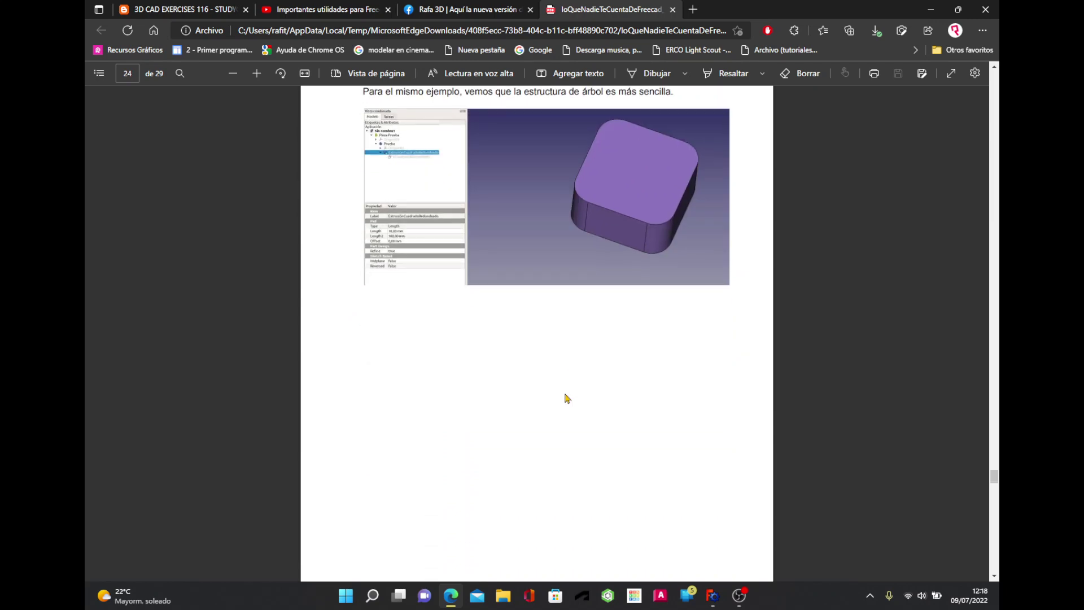
scroll(566, 401, down, 4)
scroll(564, 404, down, 3)
scroll(565, 405, down, 2)
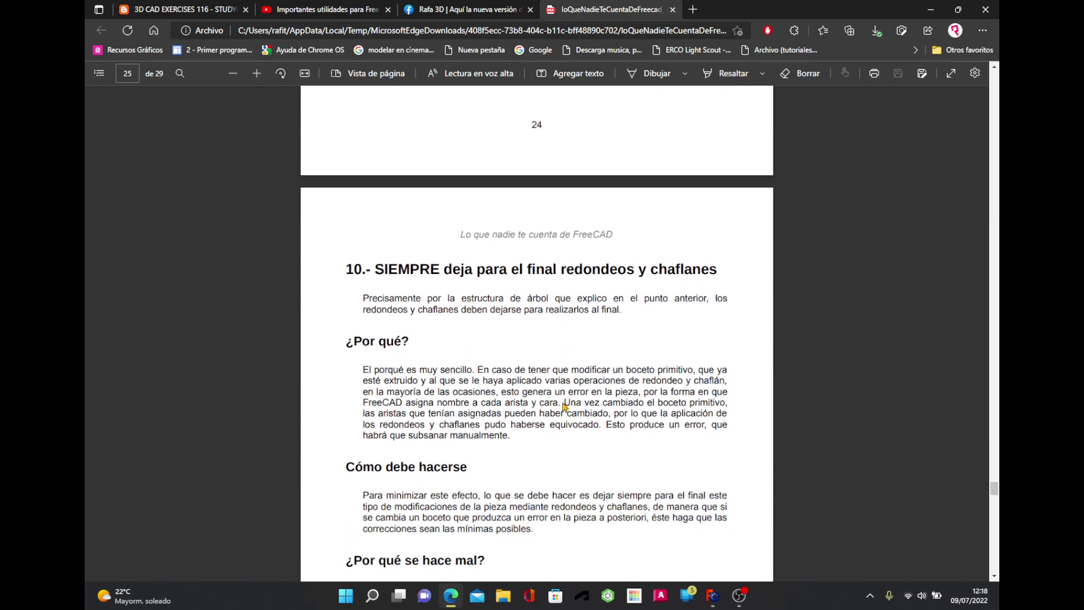
scroll(564, 406, down, 2)
scroll(564, 406, down, 2)
scroll(564, 407, down, 4)
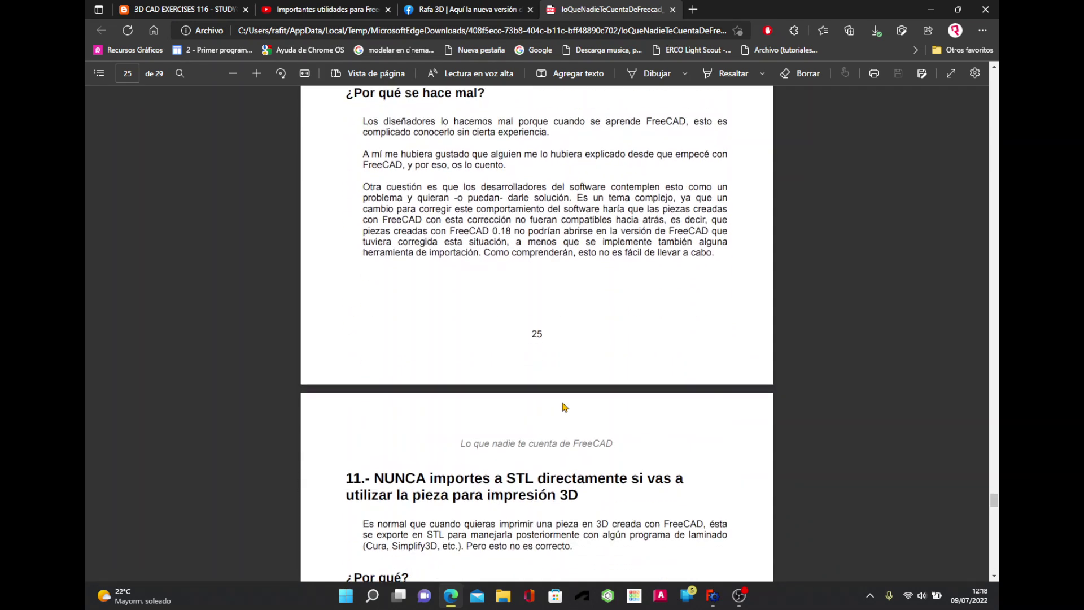
scroll(565, 395, down, 2)
scroll(583, 376, down, 2)
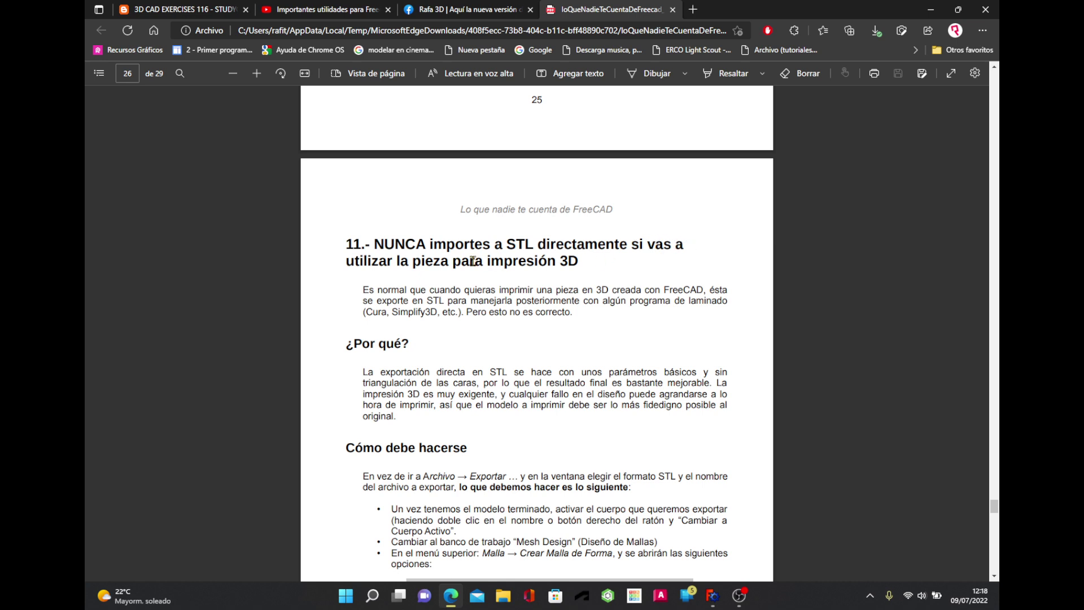
scroll(574, 343, down, 1)
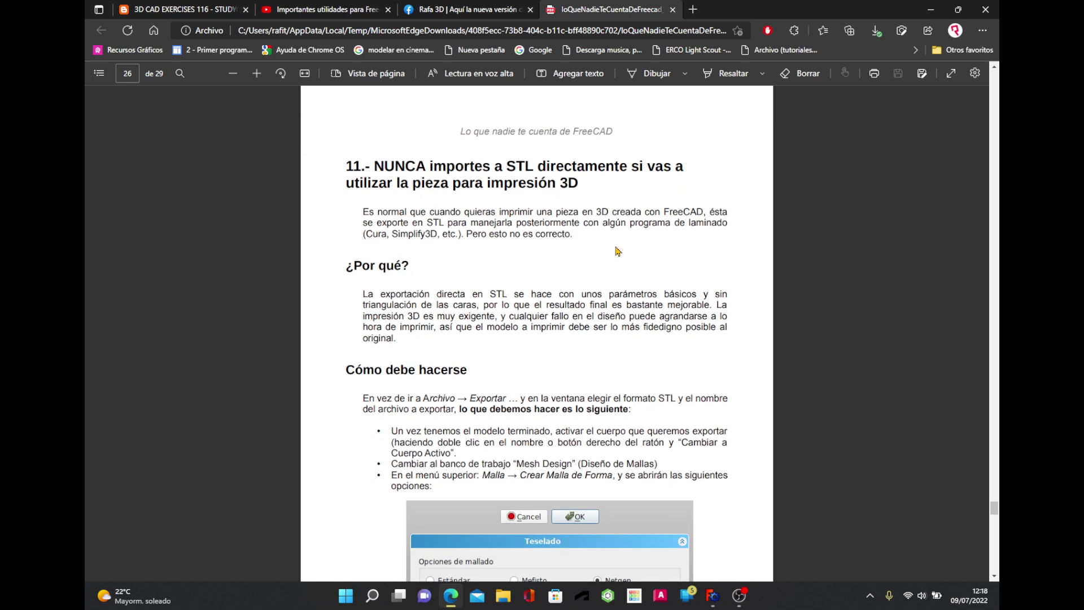
- Select the 'never export directly to STL' heading and scroll to the Teselado dialog image
drag(580, 183, 341, 164)
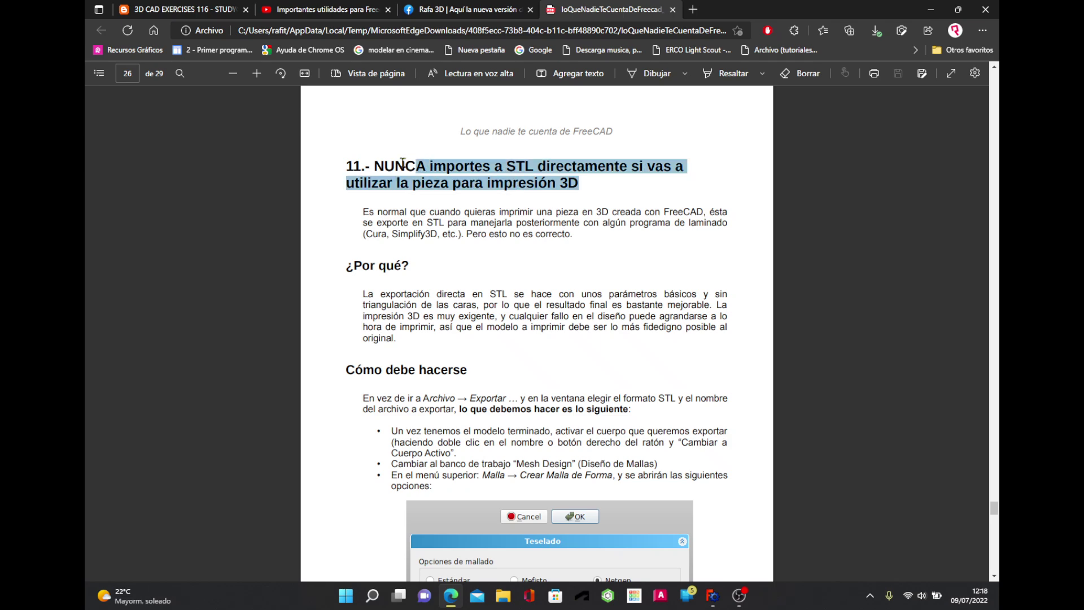
scroll(585, 364, down, 1)
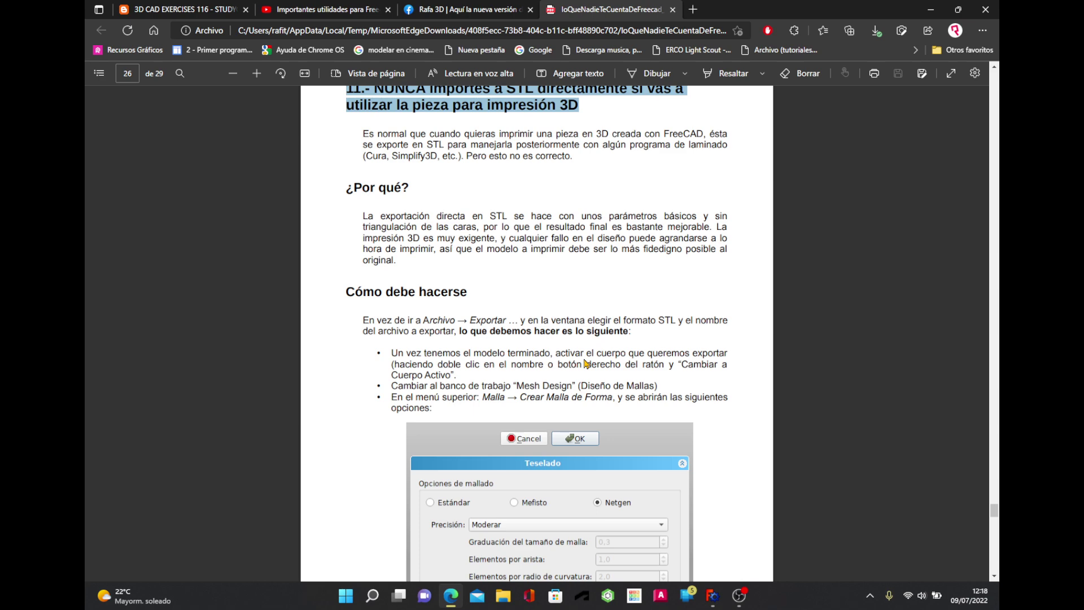
scroll(585, 364, down, 2)
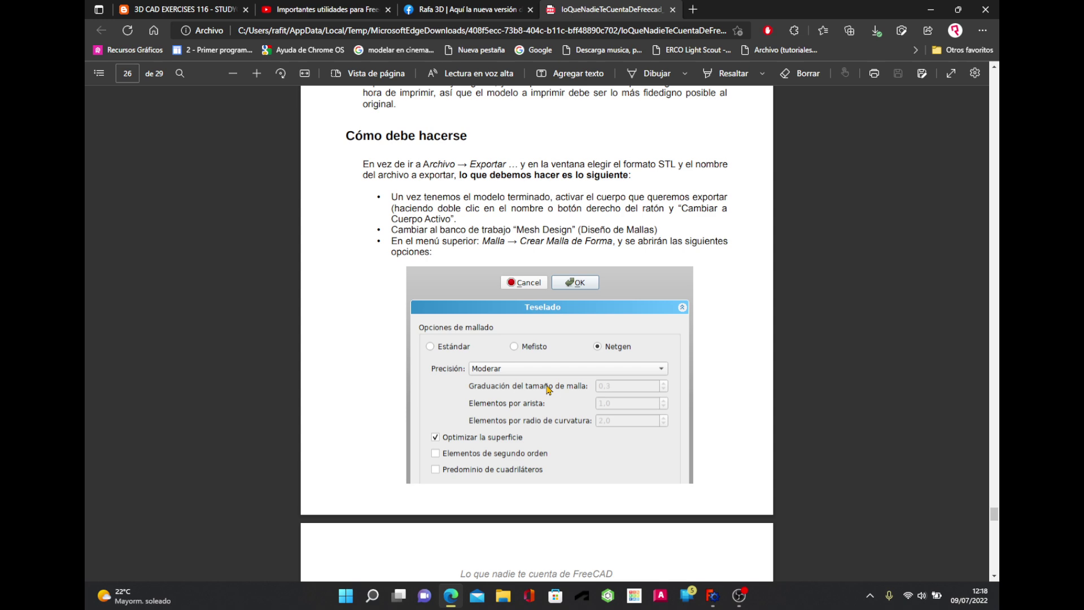
- In FreeCAD, set the Body's Vista Deviation property from 0,50 to 0,01
click(712, 595)
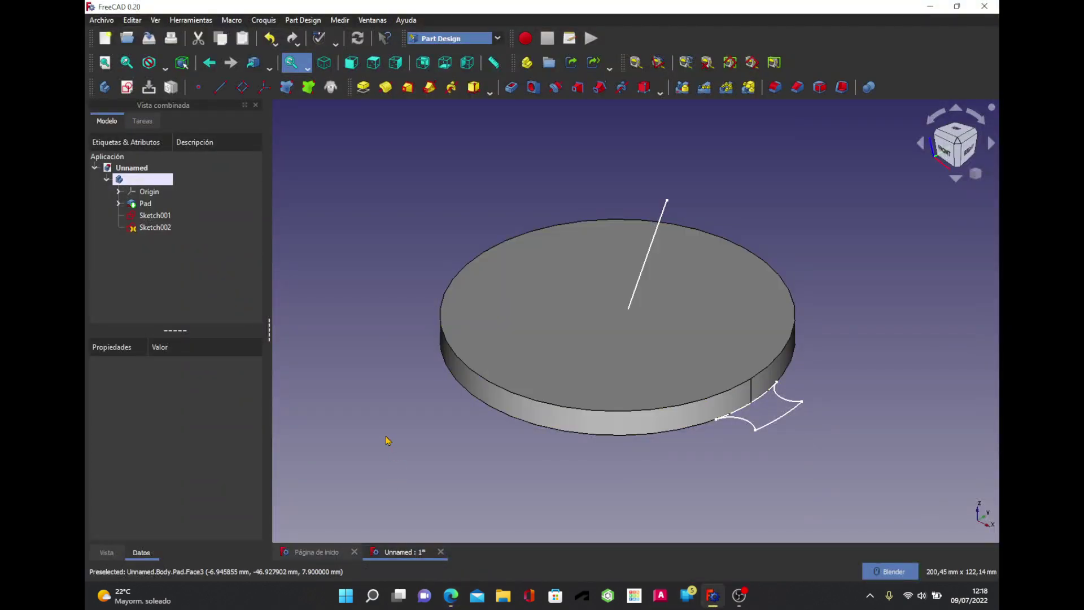
click(142, 184)
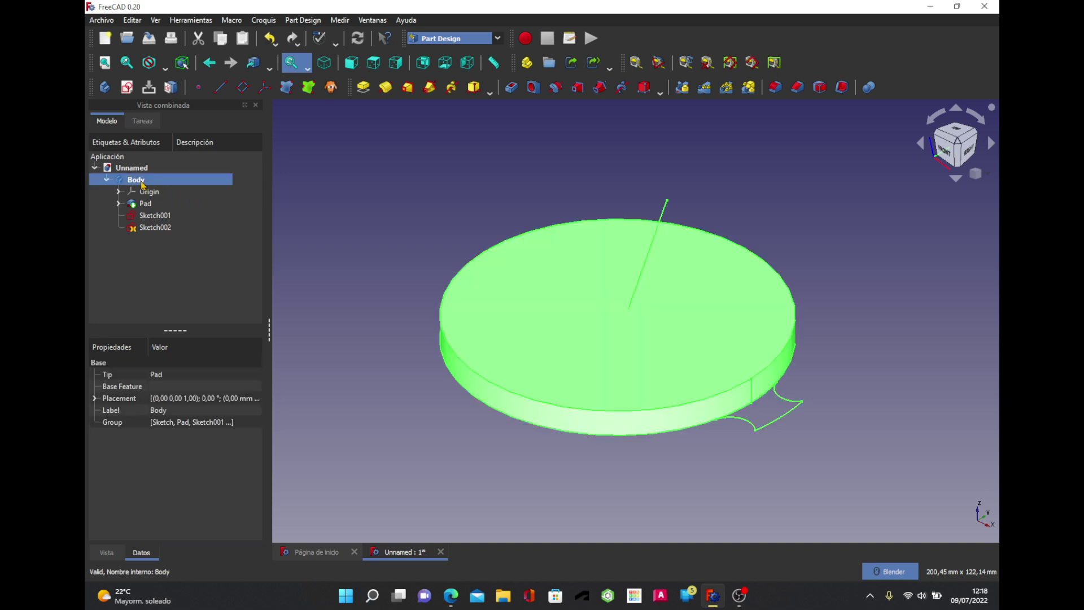
click(108, 553)
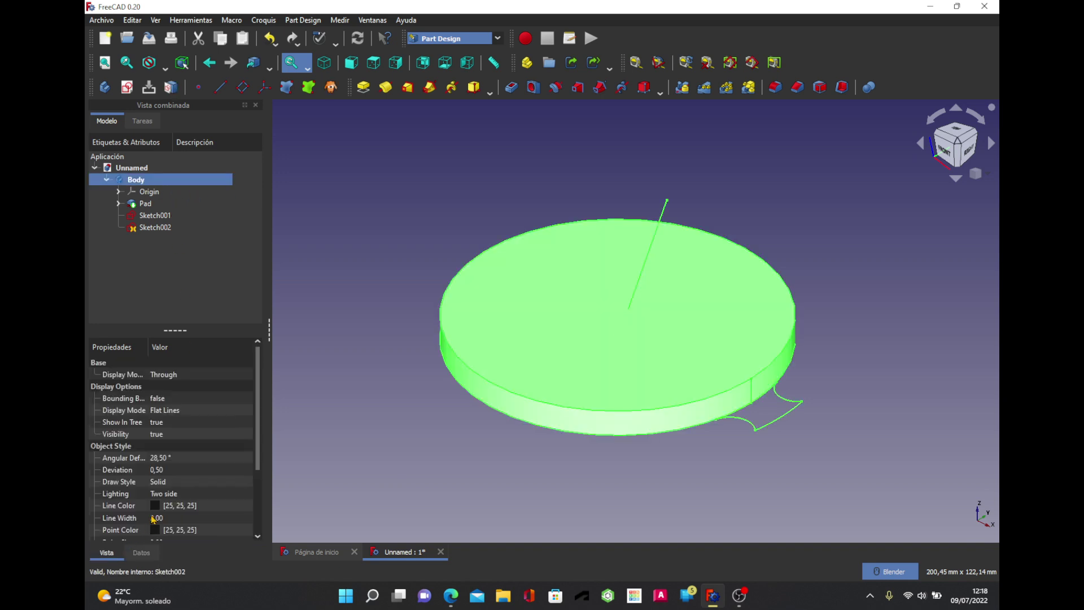
click(172, 469)
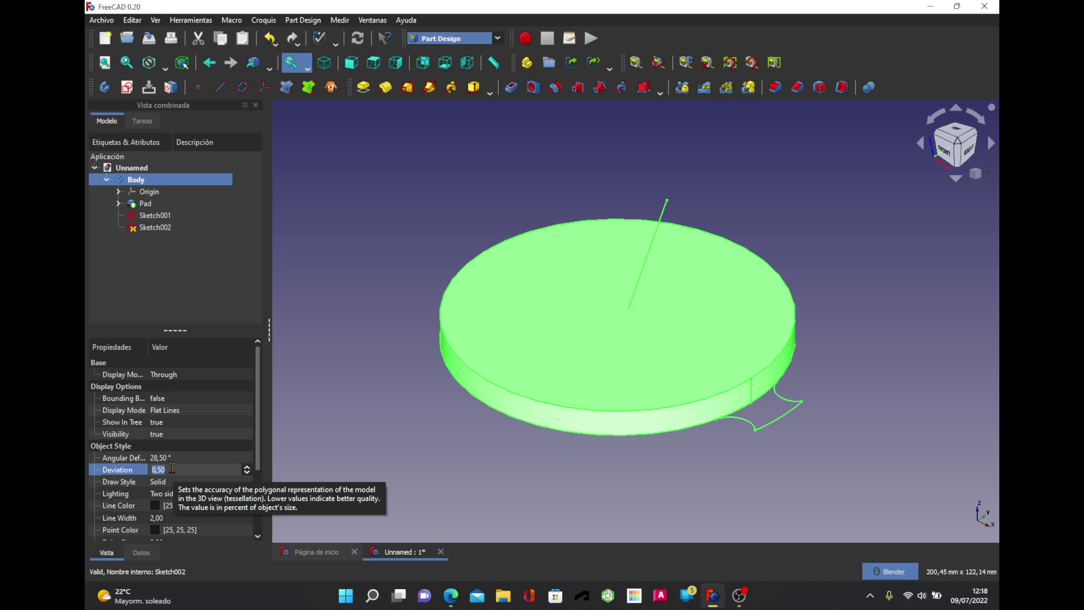
text(0,0)
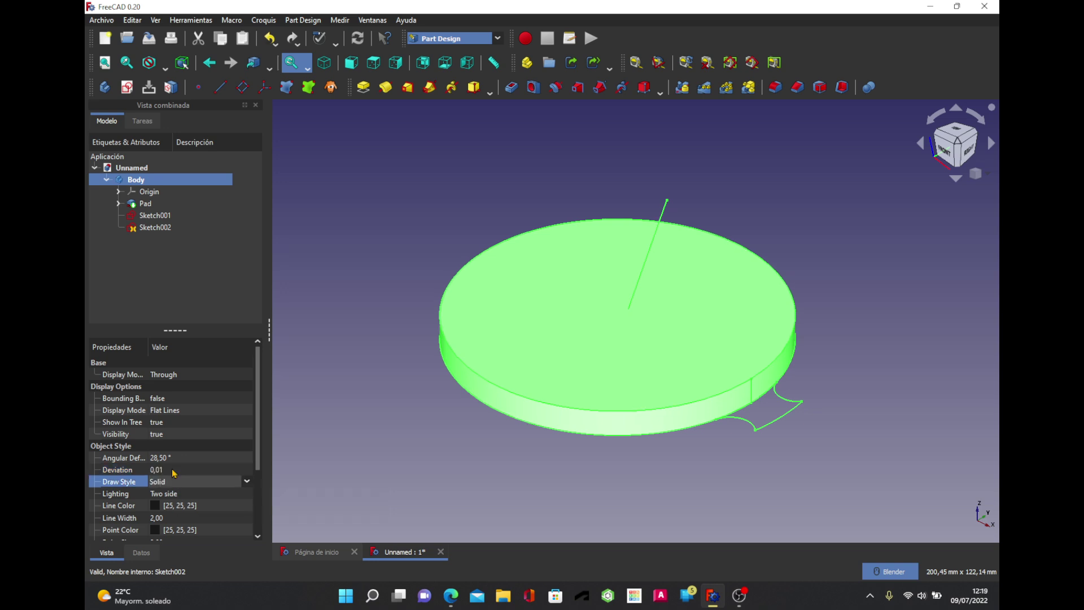
click(101, 20)
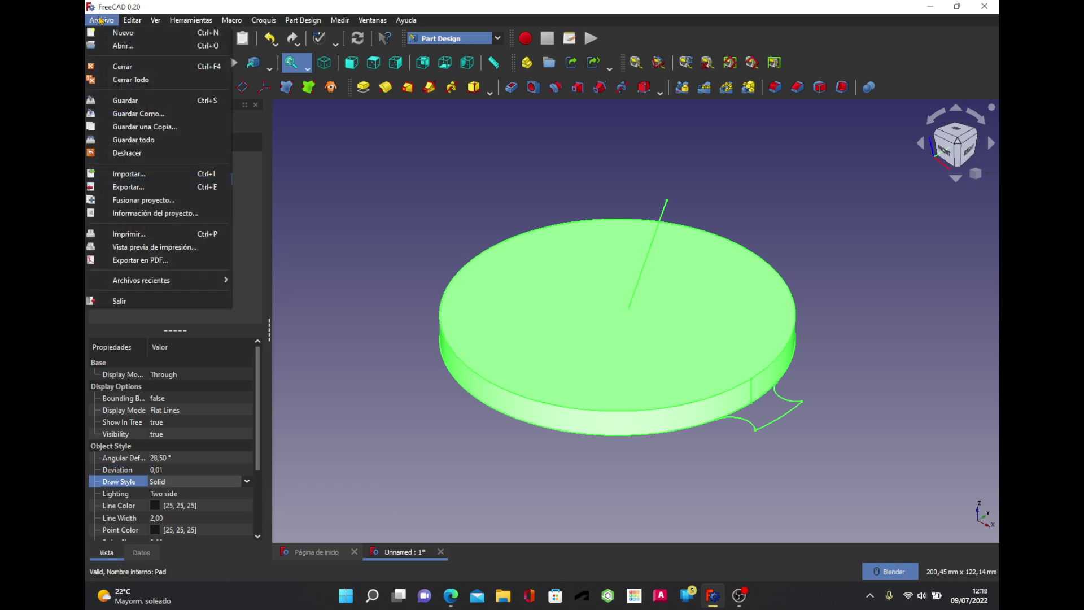
- Export the Body as Unnamed-Body.stl using the STL Mesh (*.stl *.ast) type
click(127, 187)
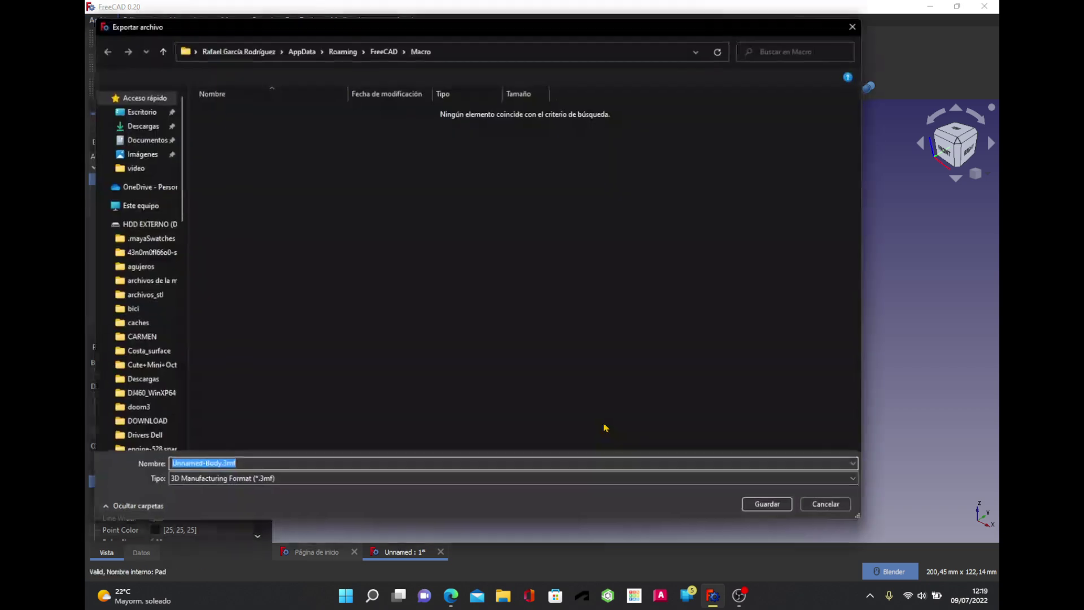
click(327, 483)
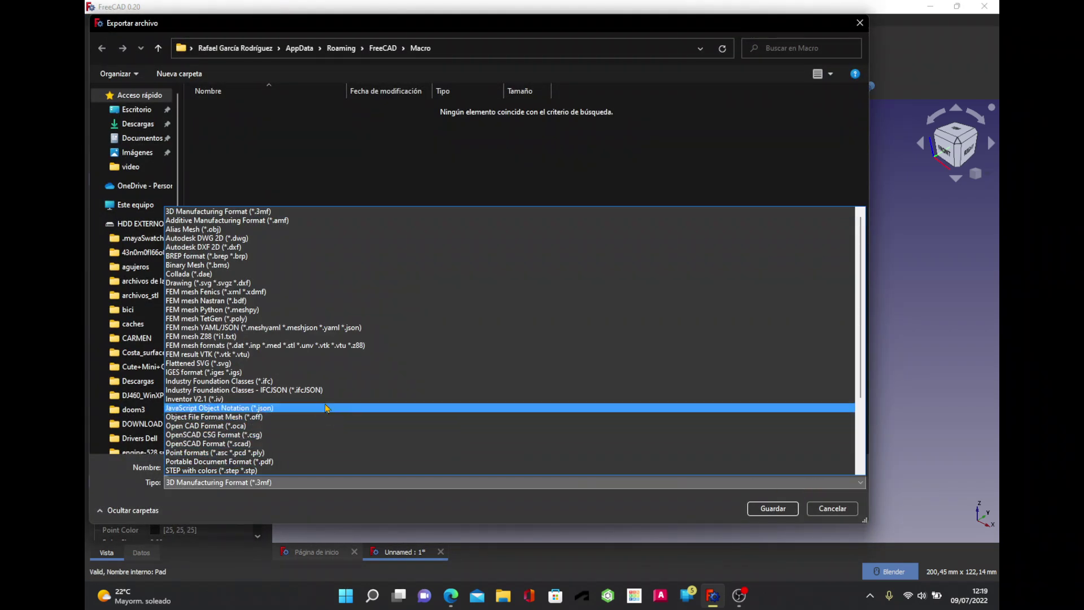
scroll(251, 409, down, 1)
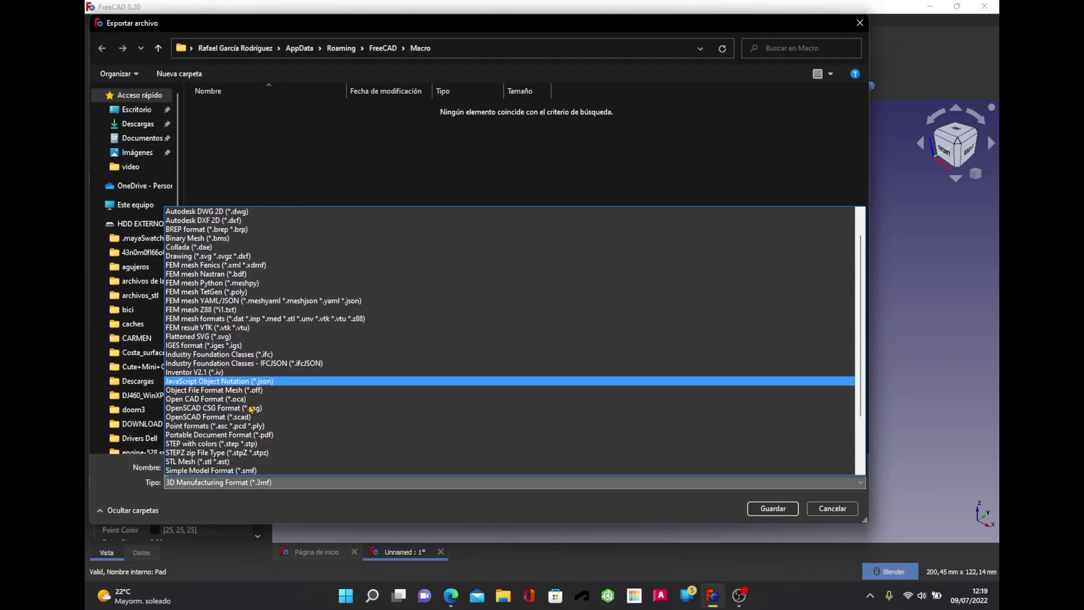
scroll(251, 409, down, 3)
click(209, 397)
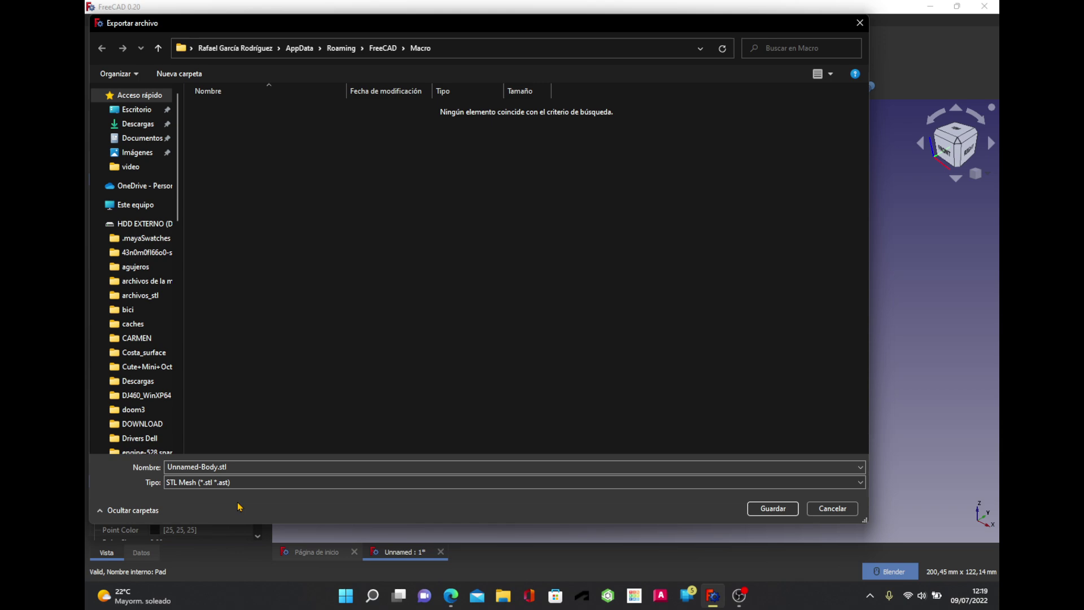
click(833, 509)
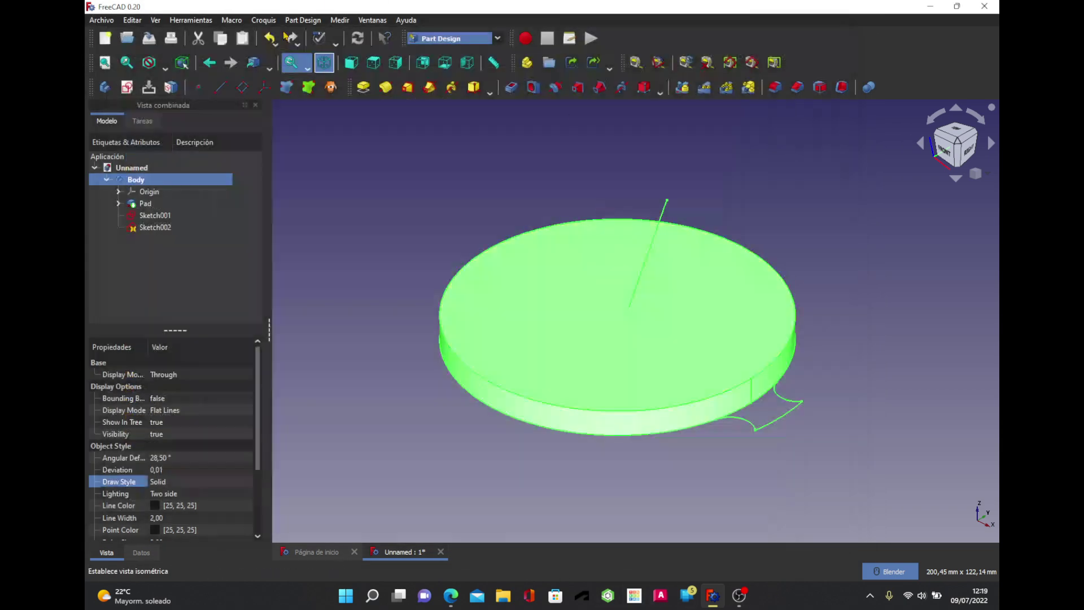
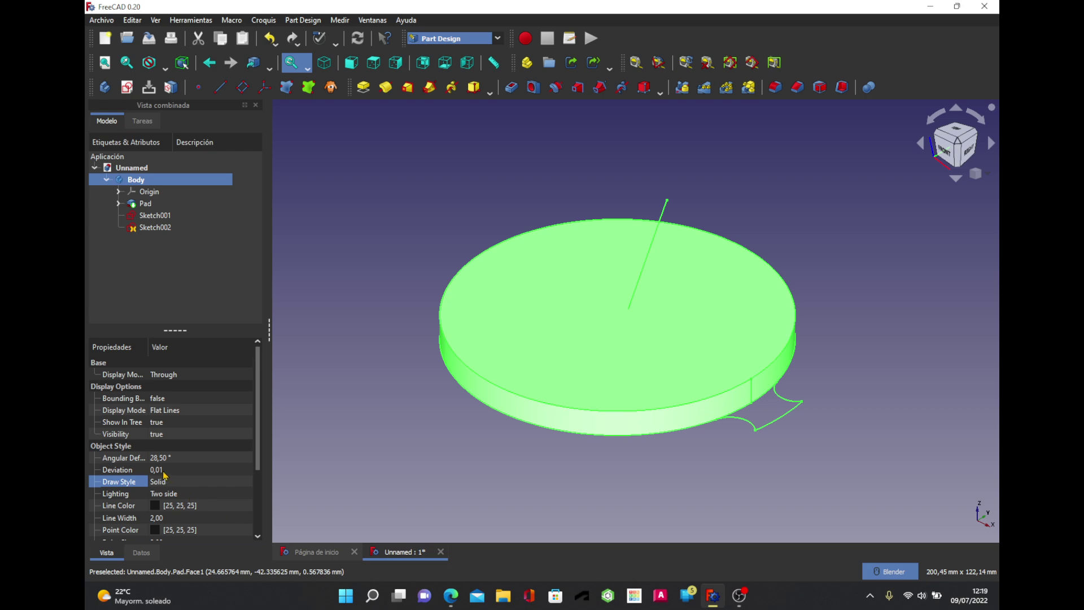
- Bring up the FreeCAD tips PDF and highlight the heading about not exporting directly to STL
click(450, 595)
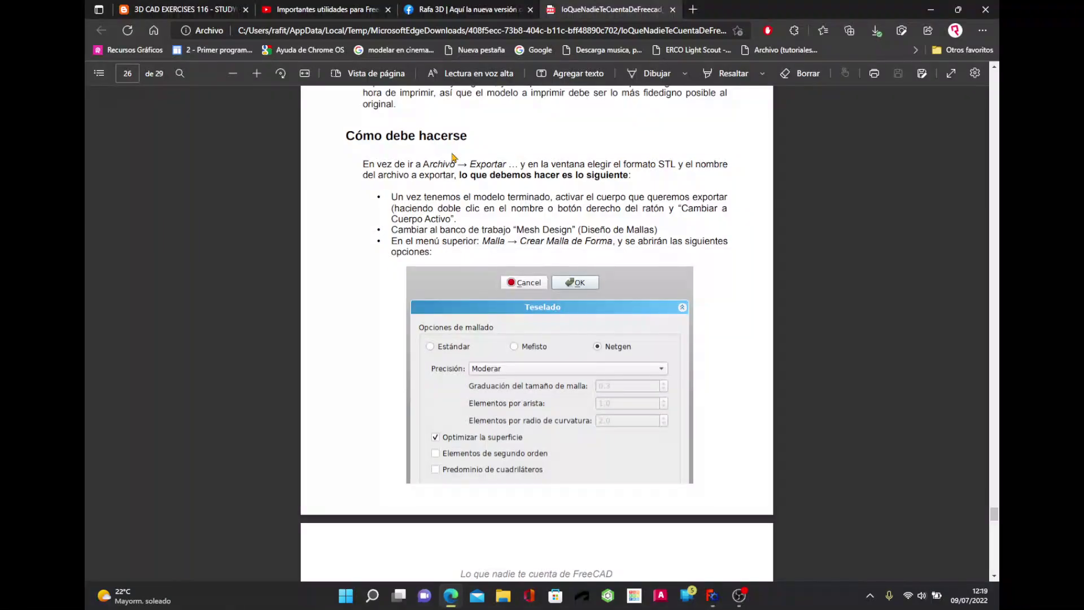
scroll(386, 188, up, 1)
scroll(406, 215, up, 3)
scroll(451, 254, up, 2)
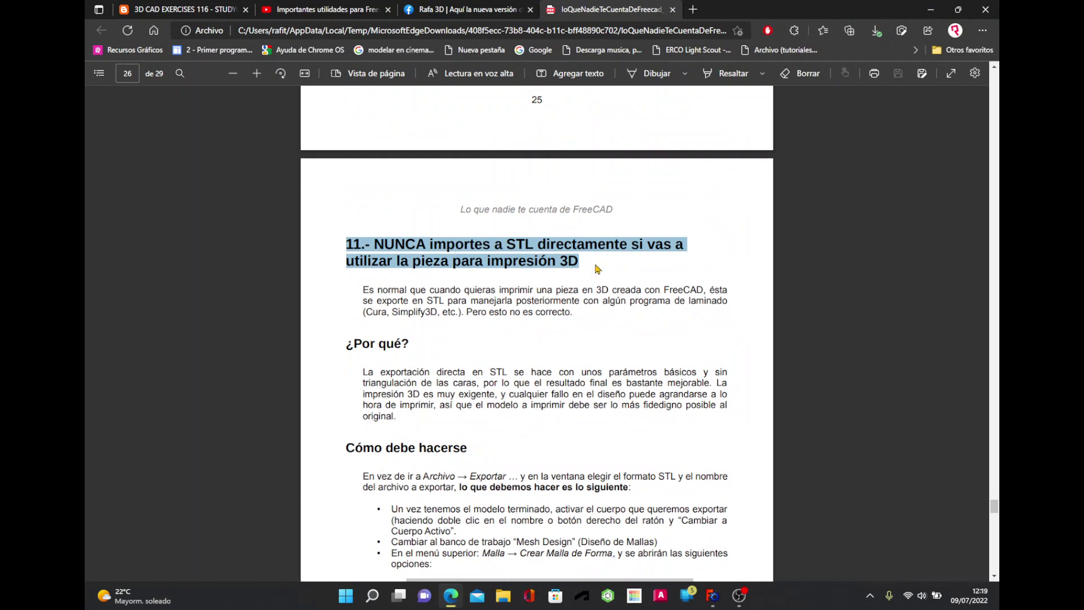
drag(581, 261, 340, 242)
- Scroll through the rest of the FreeCAD tips PDF to read it
scroll(569, 373, down, 4)
scroll(570, 373, down, 6)
scroll(569, 373, down, 5)
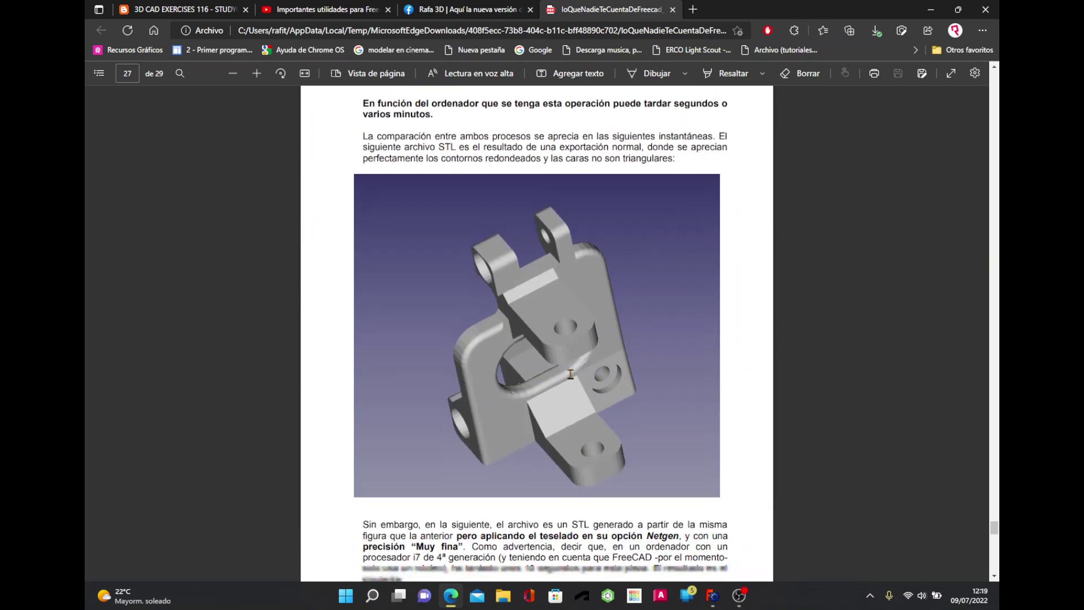
scroll(571, 374, up, 2)
scroll(570, 374, up, 2)
scroll(570, 374, down, 3)
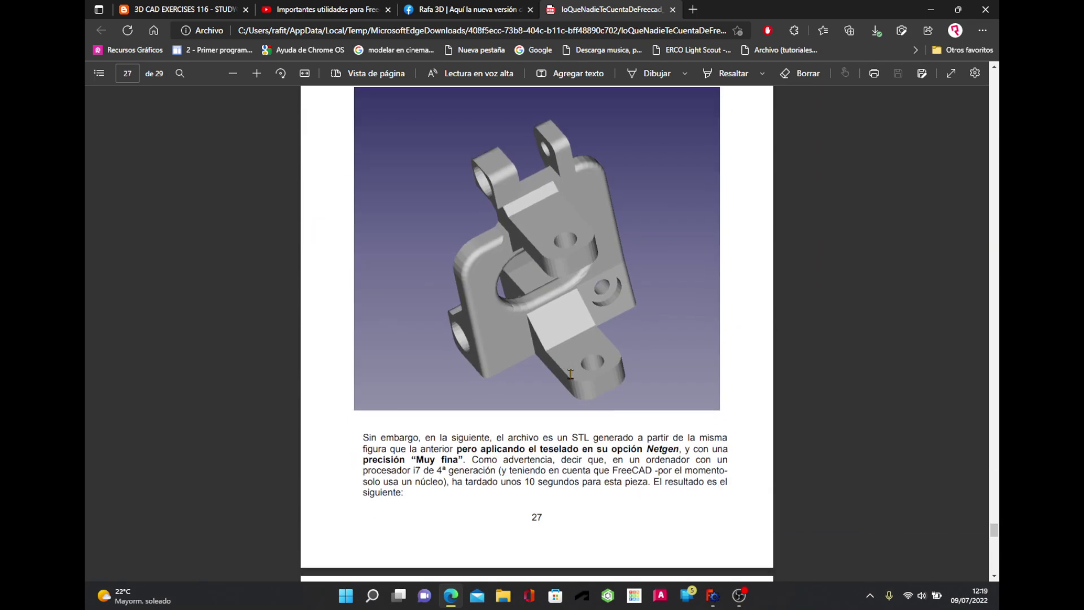
scroll(570, 374, down, 8)
scroll(570, 373, down, 4)
scroll(570, 373, down, 3)
scroll(572, 375, down, 2)
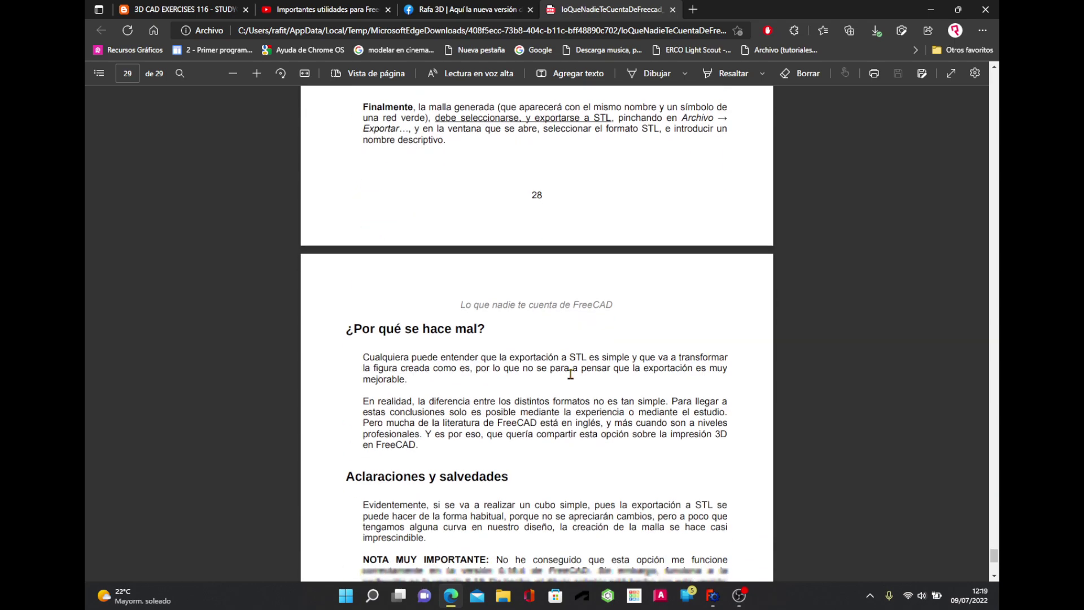
scroll(573, 377, down, 3)
scroll(573, 377, down, 4)
scroll(573, 376, down, 2)
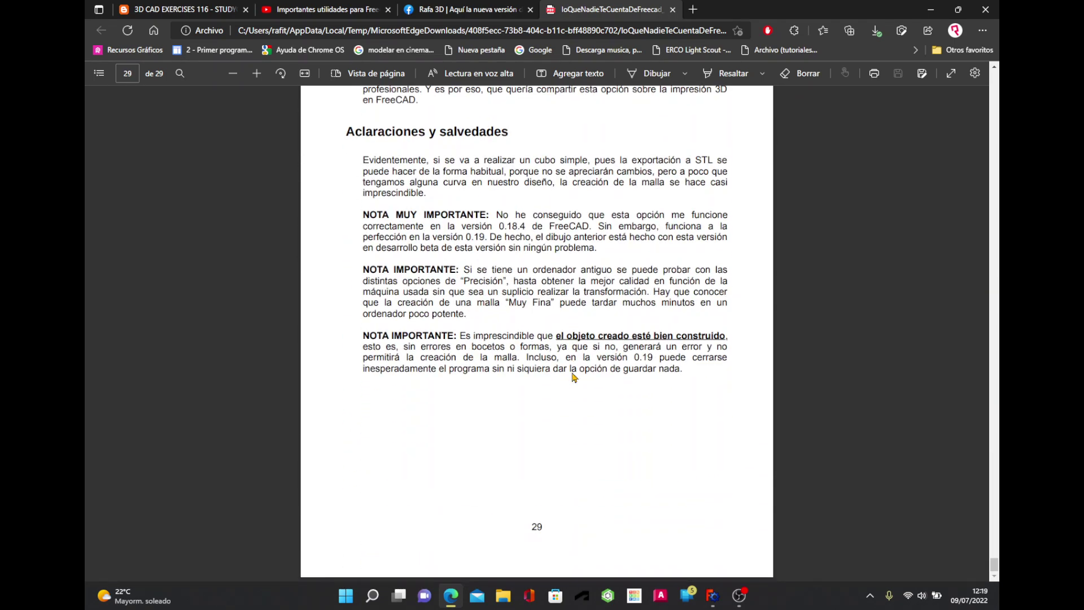
scroll(507, 327, up, 1)
scroll(508, 327, down, 1)
scroll(808, 394, up, 3)
scroll(971, 478, up, 12)
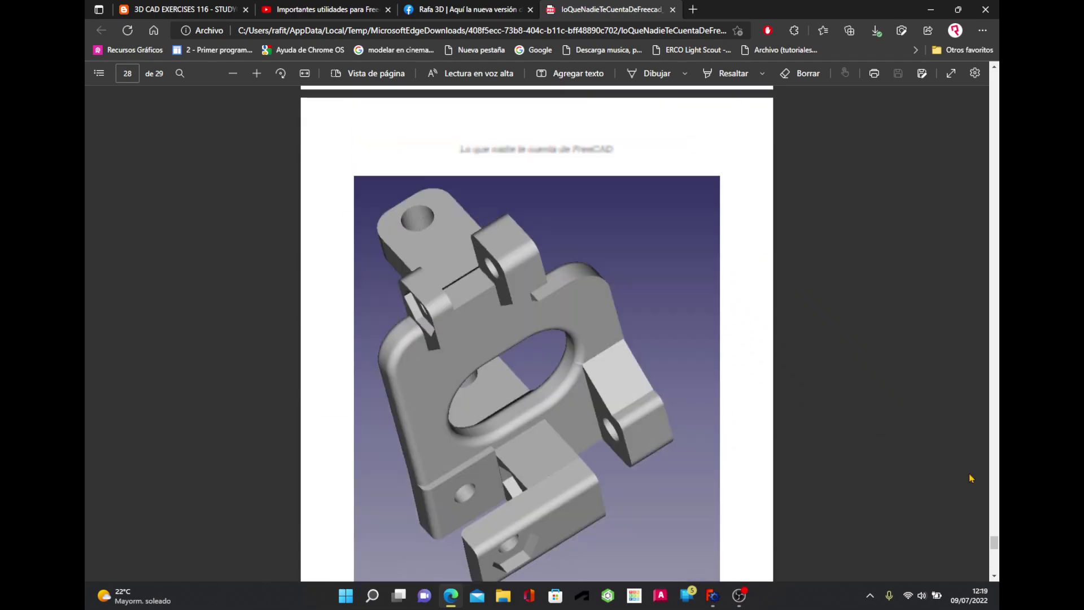
scroll(971, 479, up, 5)
drag(993, 541, 1000, 37)
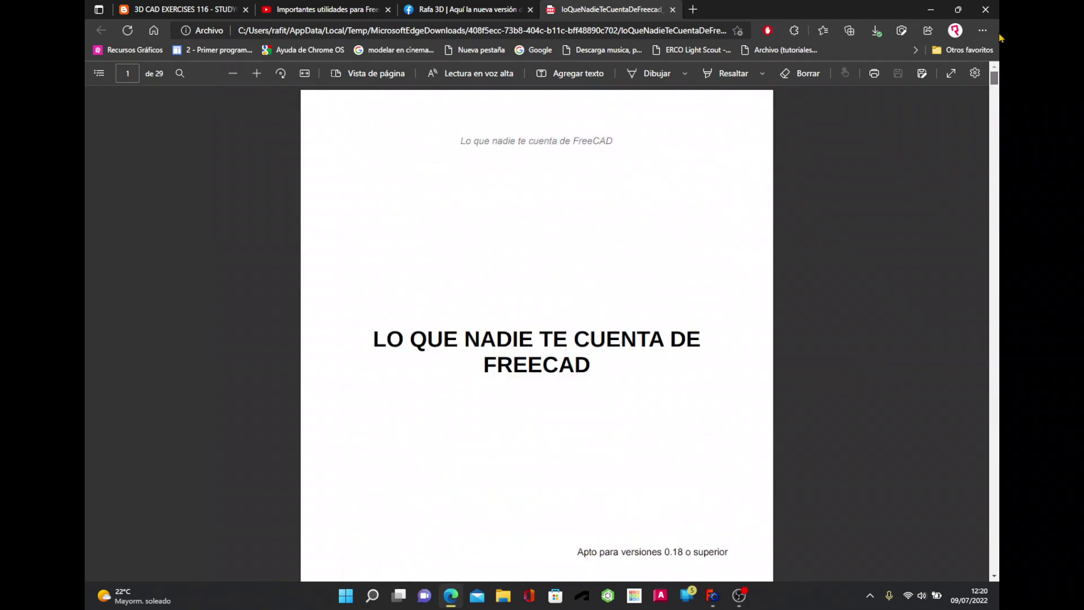
scroll(710, 306, down, 1)
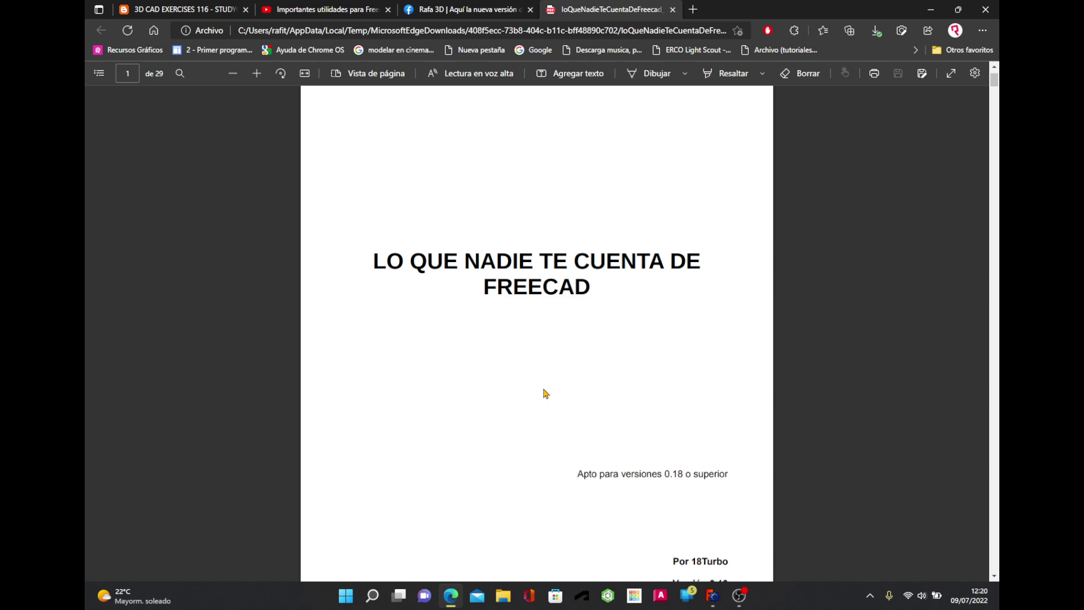
- Close the PDF tab and permanently delete its downloaded copy from the downloads folder
click(672, 9)
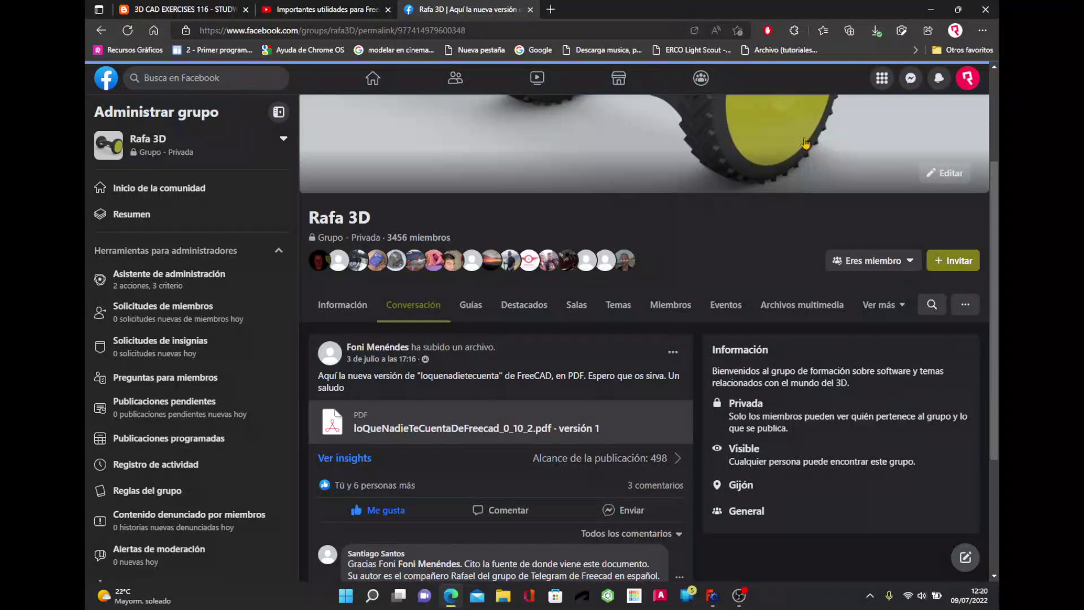
click(876, 31)
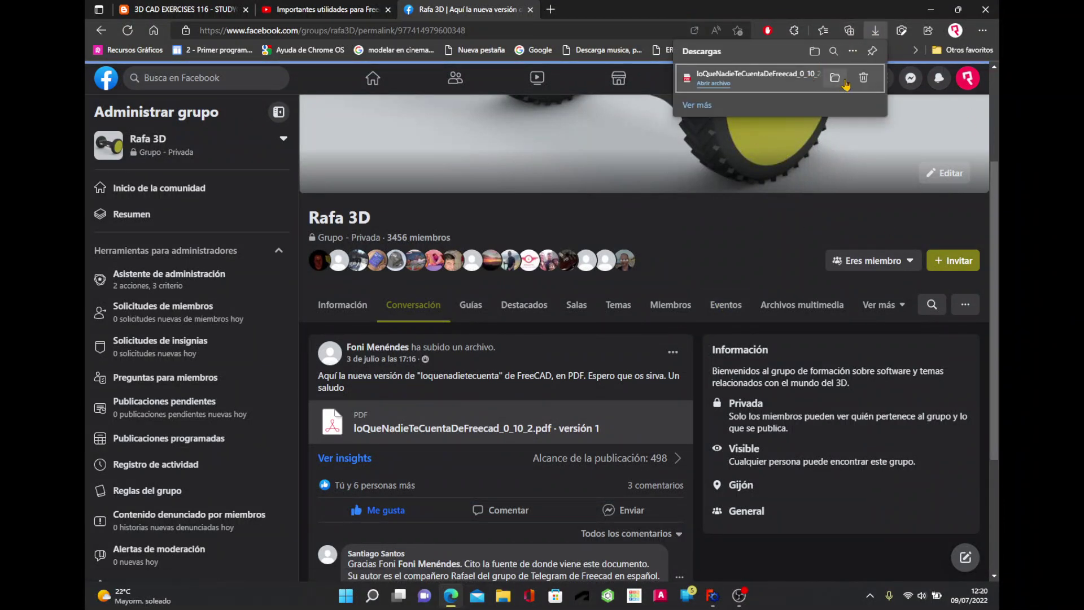
click(845, 82)
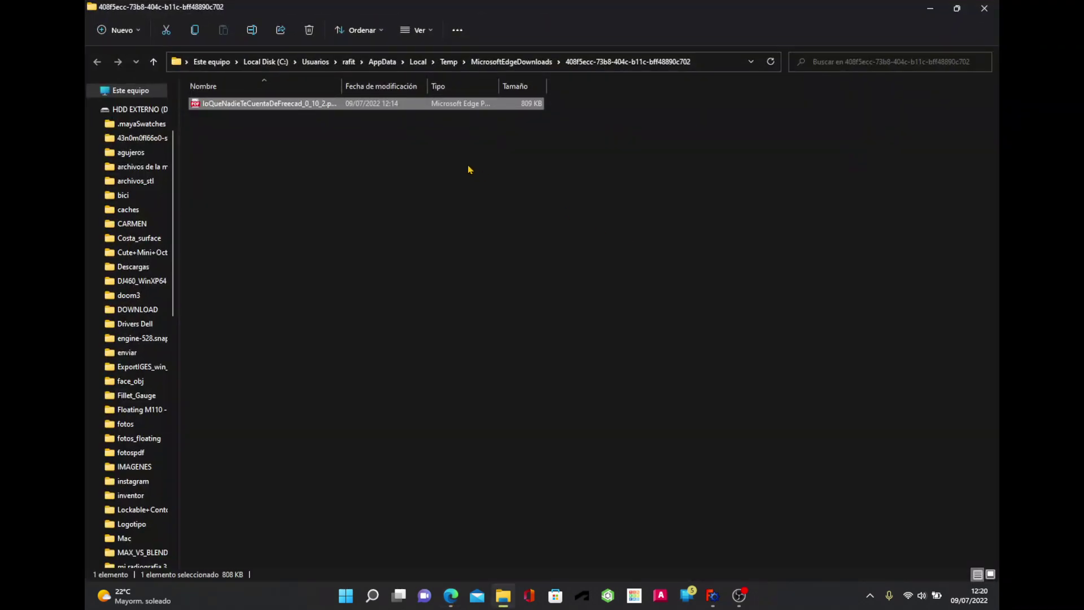
key(shift+Delete)
key(Return)
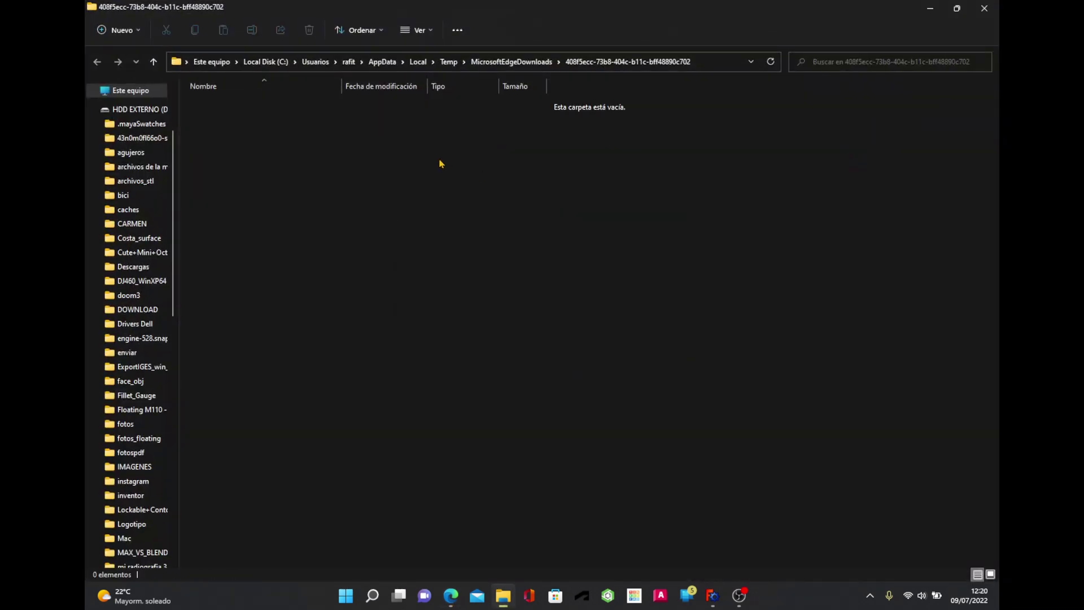
- Close File Explorer and dismiss Edge's downloads list to reveal the Facebook 3D group post
click(984, 9)
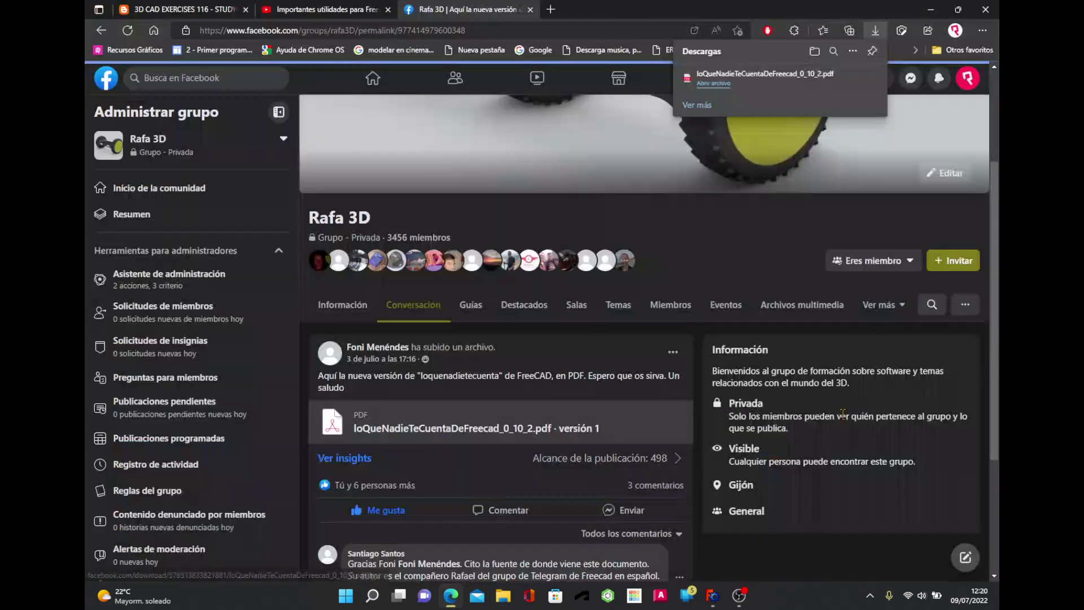
click(667, 262)
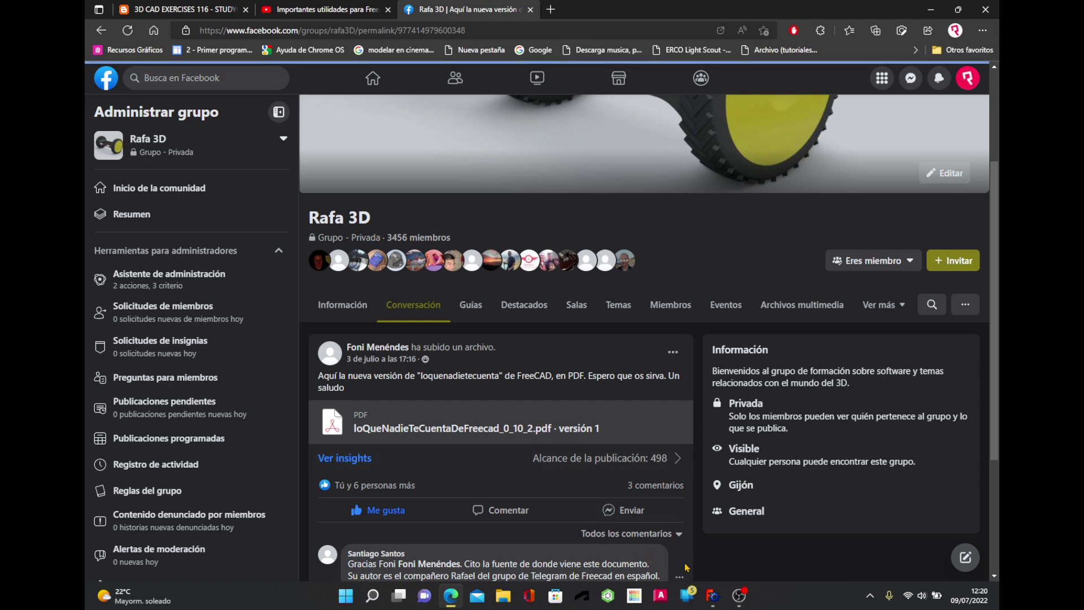
- Bring FreeCAD to the front and deselect the Body of the padded disc
click(713, 595)
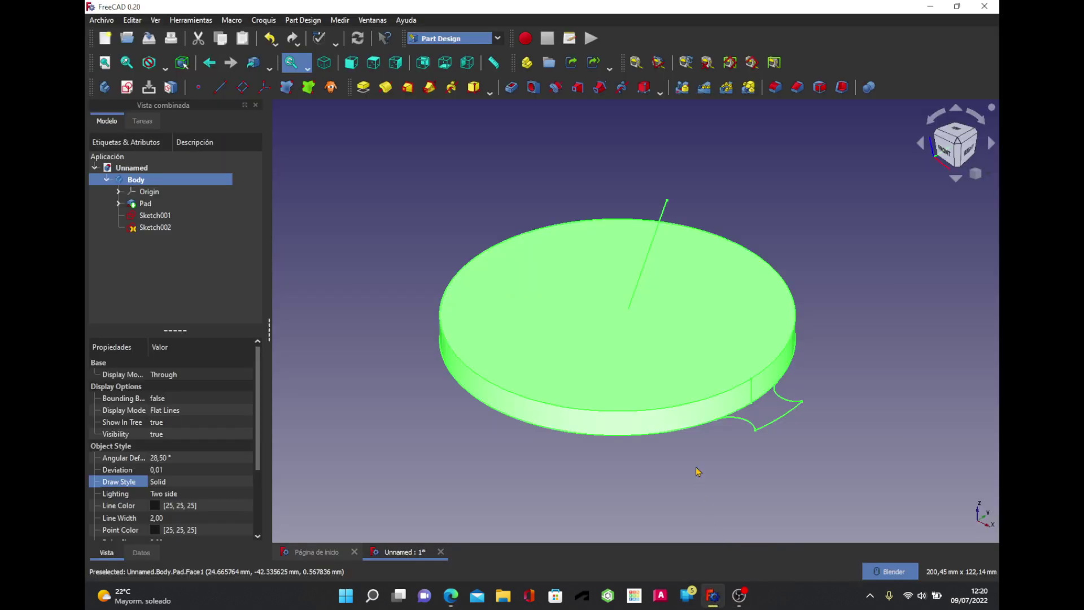
click(921, 398)
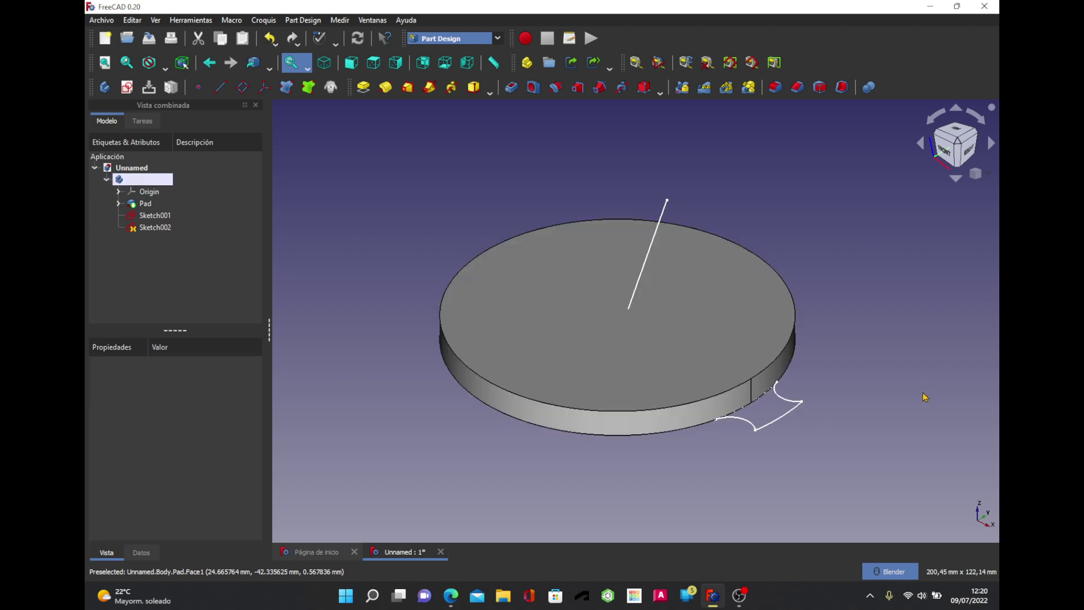